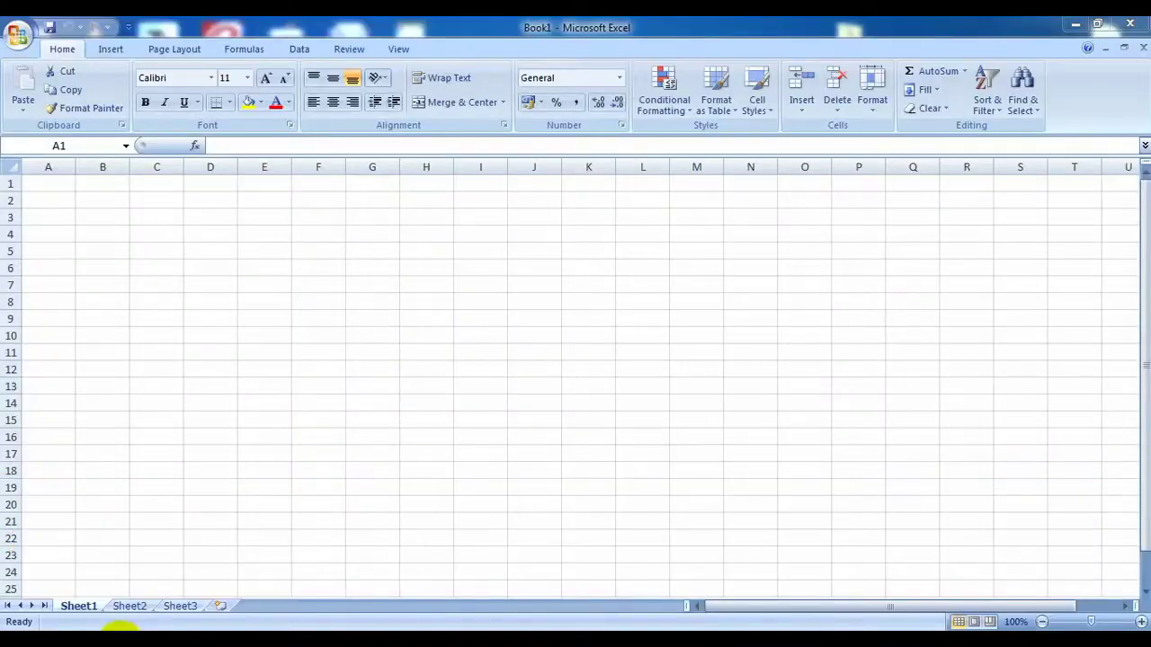
Enter the title 'home loan calculation in bangla' in cell A1.
left_click(25, 631)
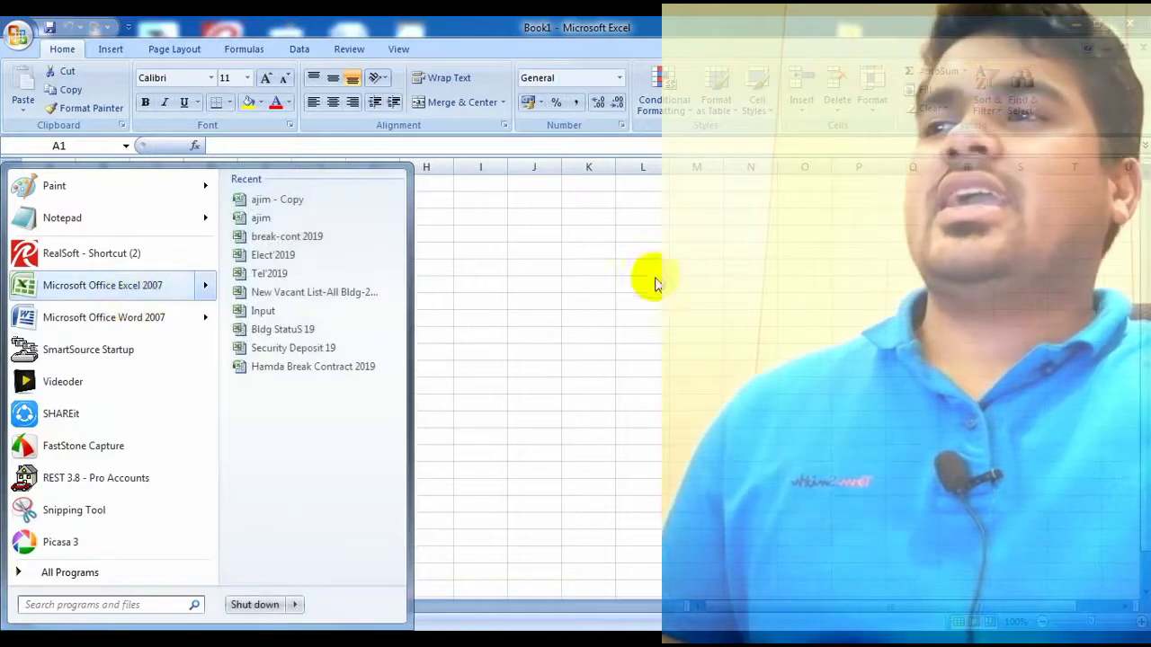
left_click(653, 402)
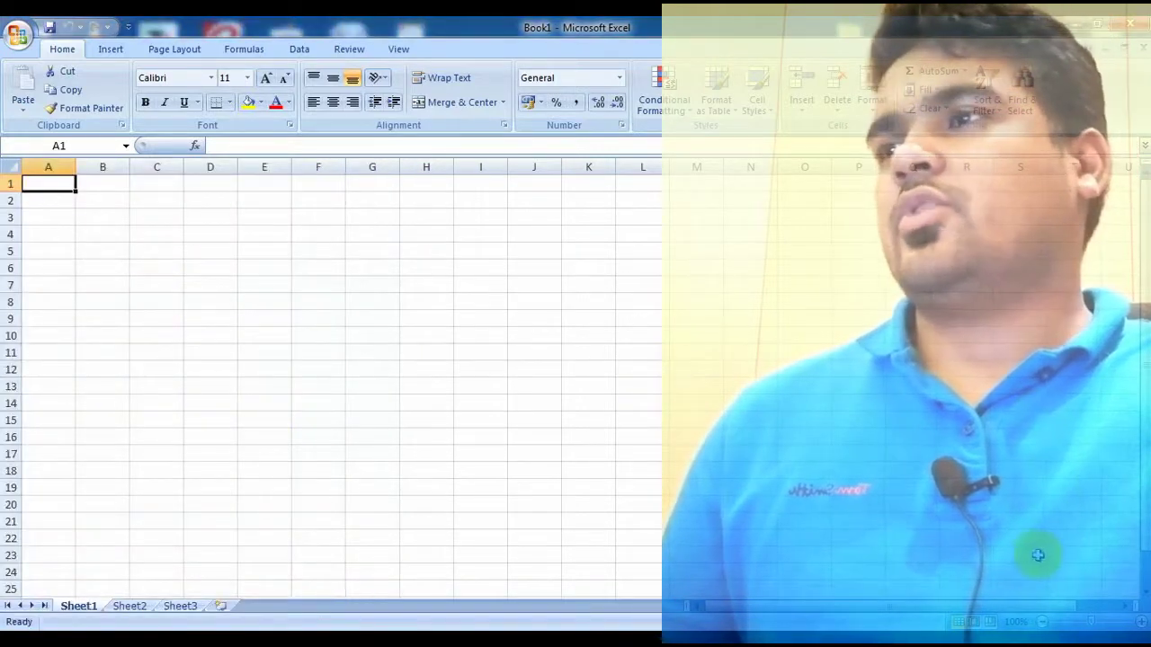
scroll(331, 377, "up", 4, "ctrl")
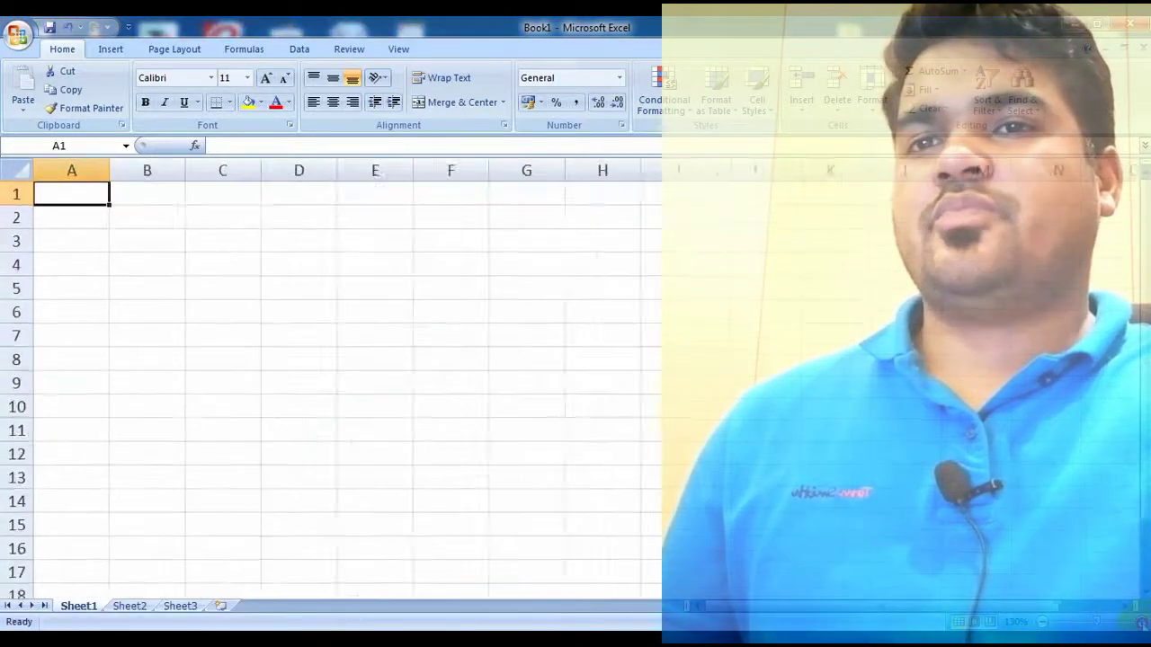
scroll(295, 365, "up", 2, "ctrl")
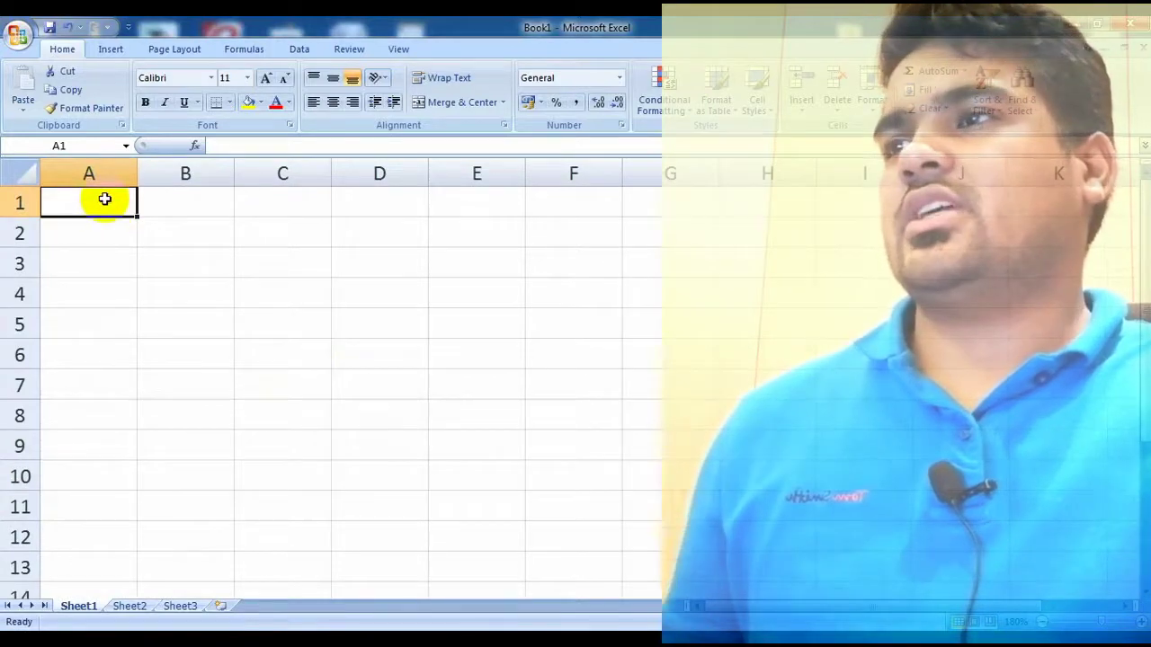
type("ho")
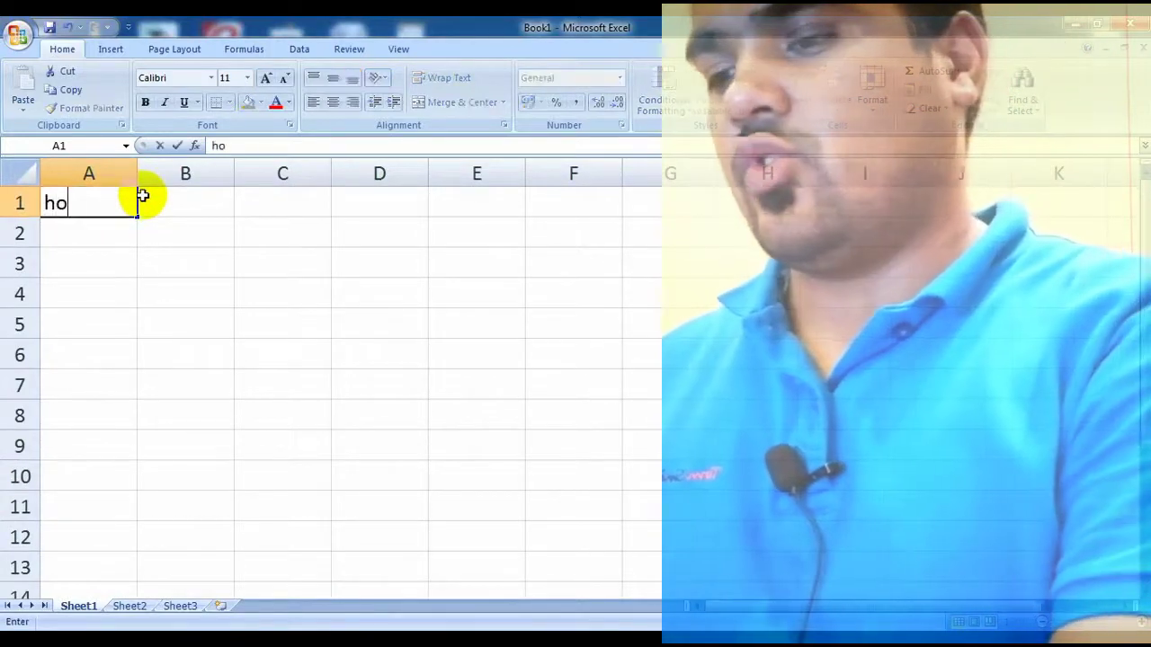
type("me loan")
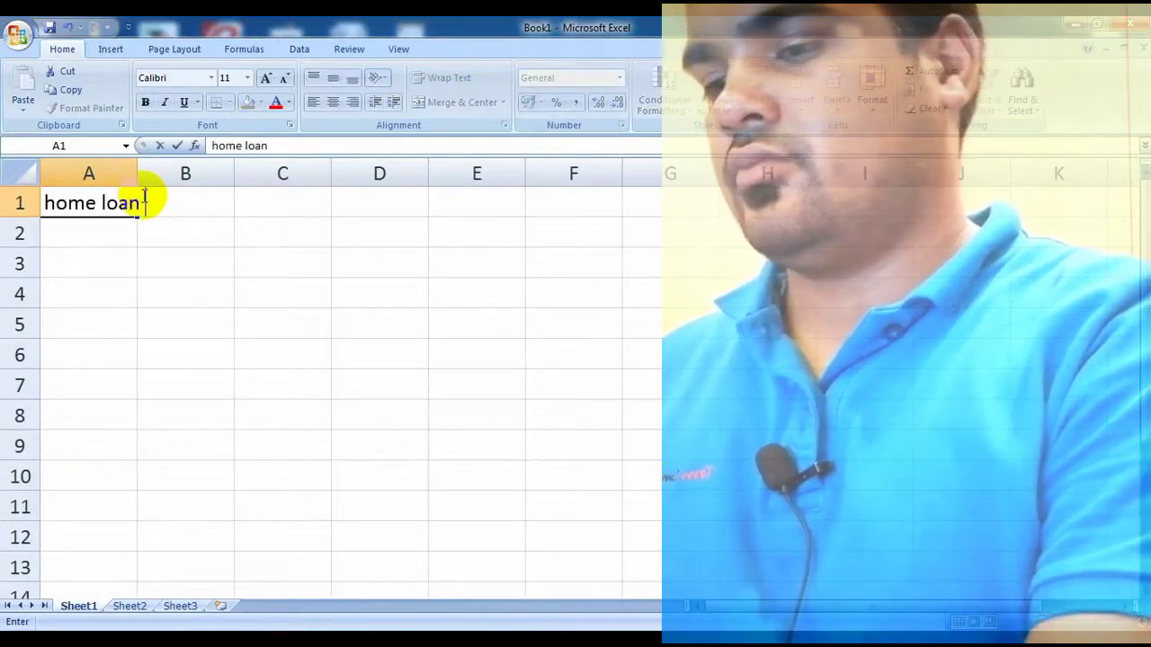
type(" calcul")
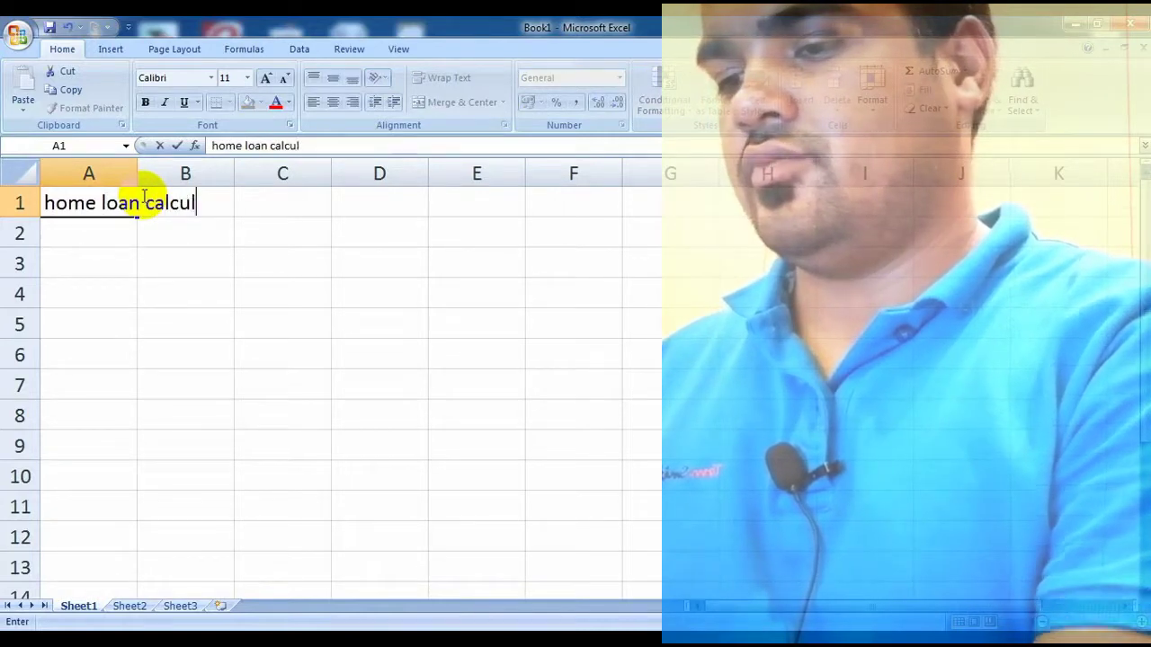
type("ation in bn")
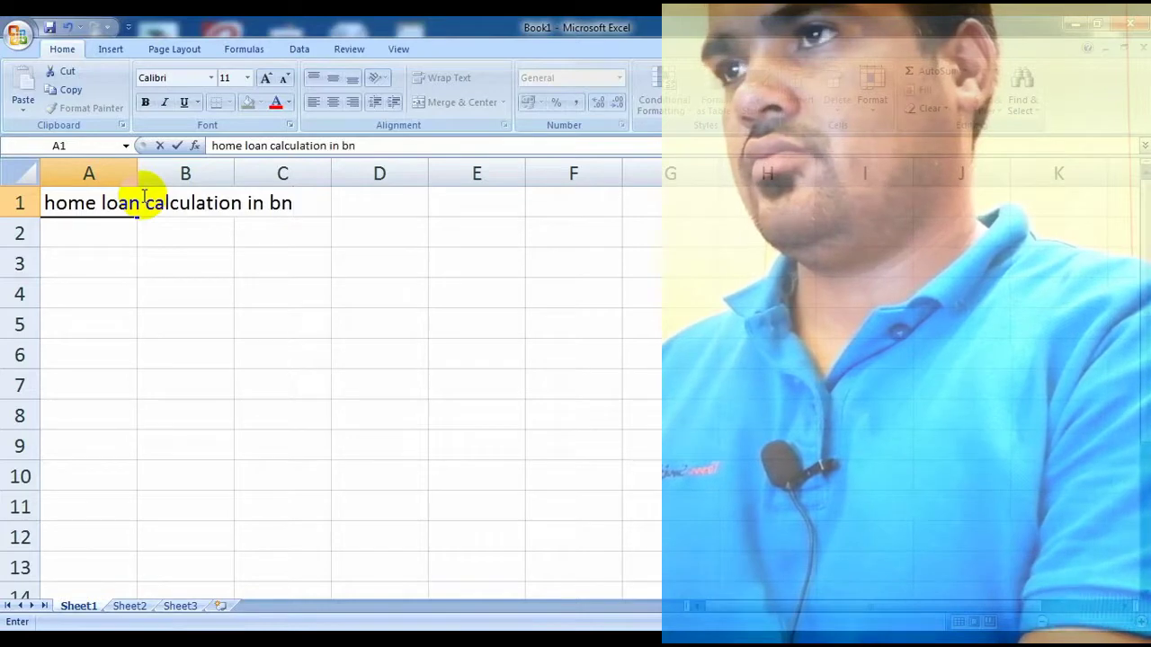
key("BackSpace")
type("ang")
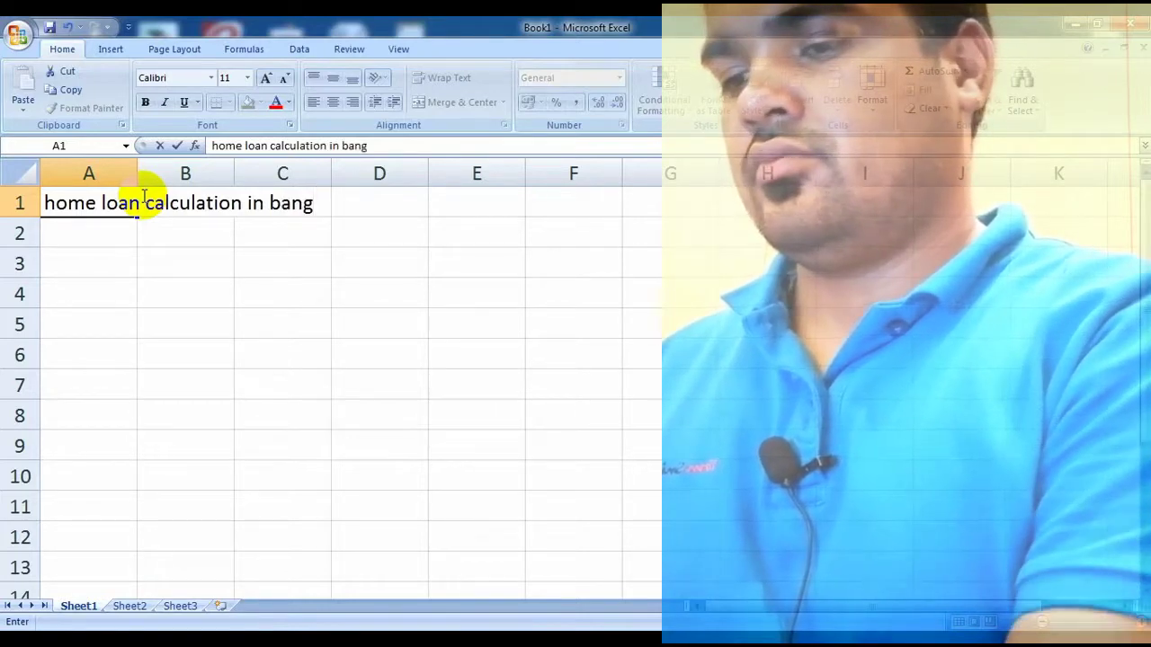
type("la")
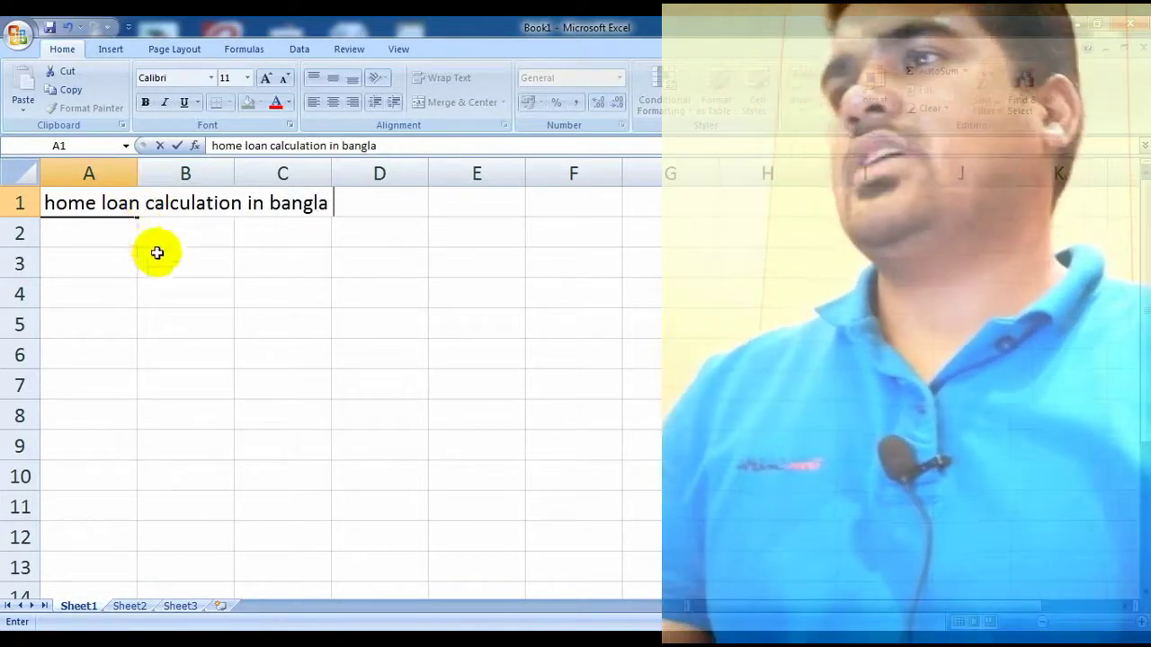
left_click(160, 253)
Merge and centre the title across A1:F1 with yellow fill and red font.
left_click_drag(46, 202, 531, 206)
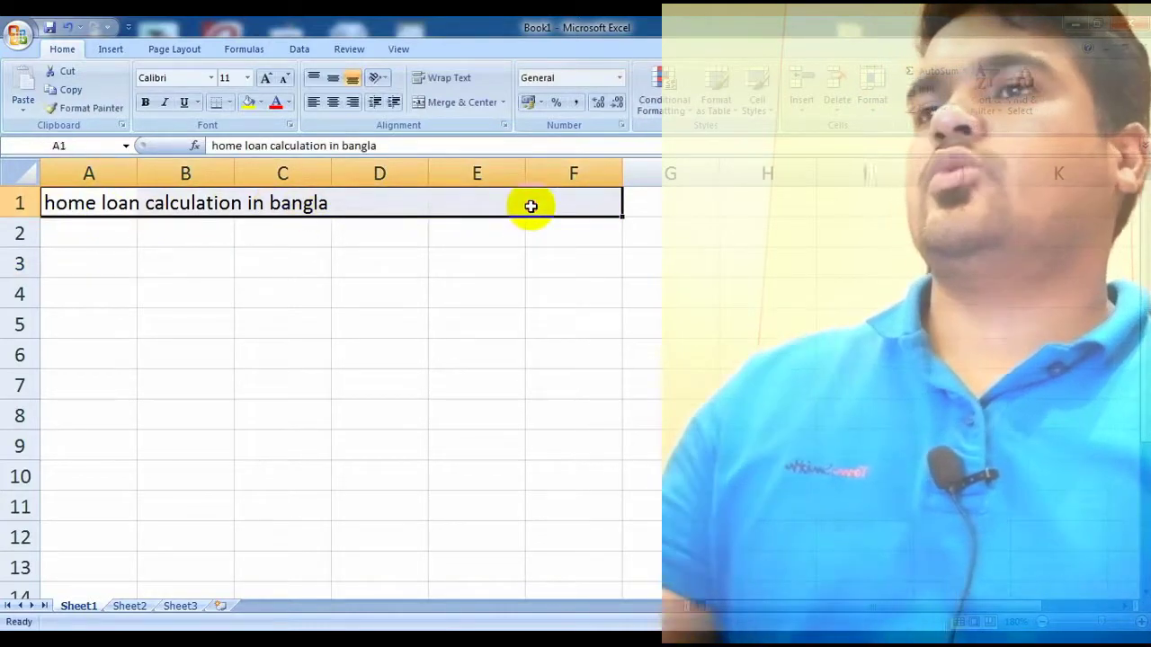
left_click(430, 102)
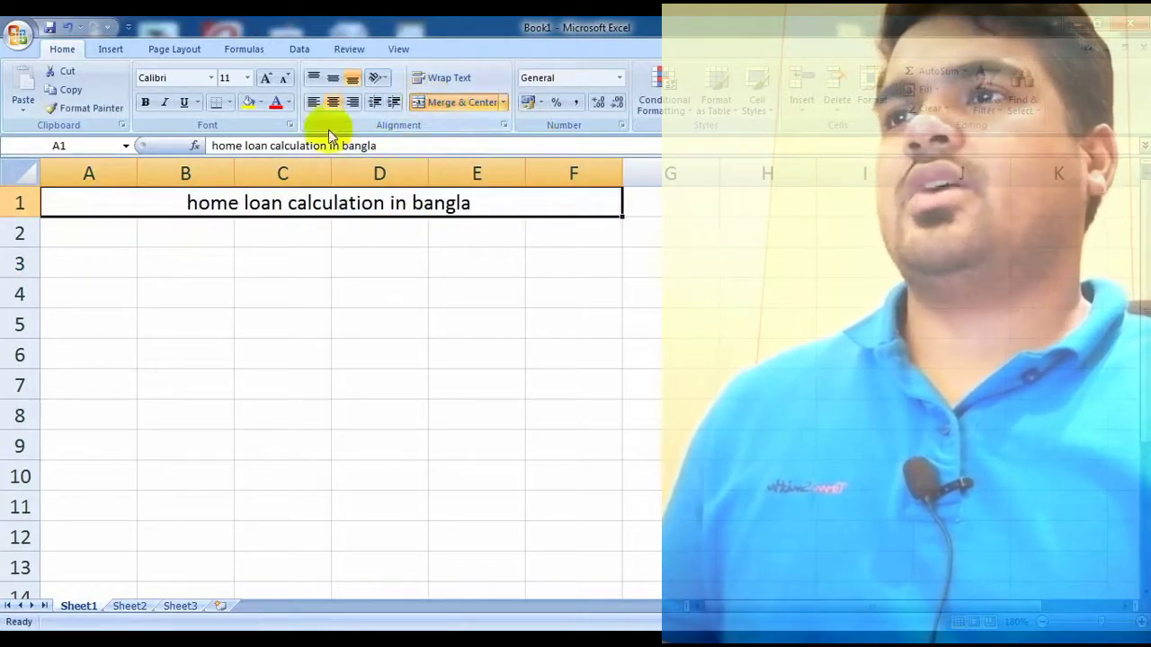
left_click(249, 103)
left_click(290, 102)
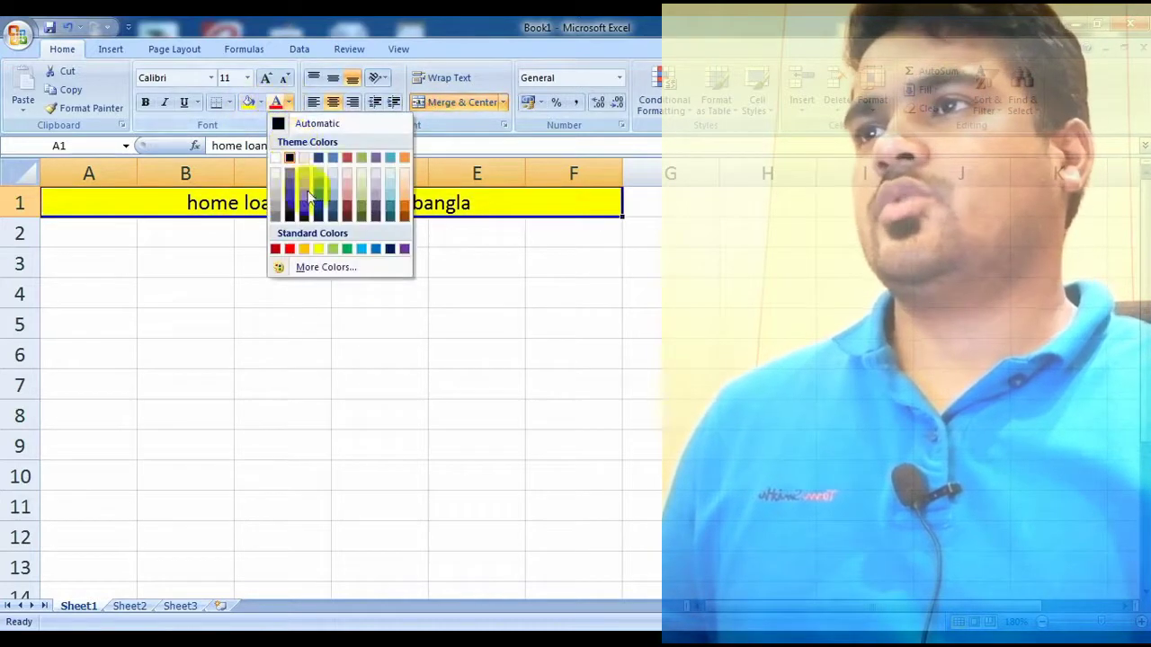
left_click(290, 249)
left_click(458, 245)
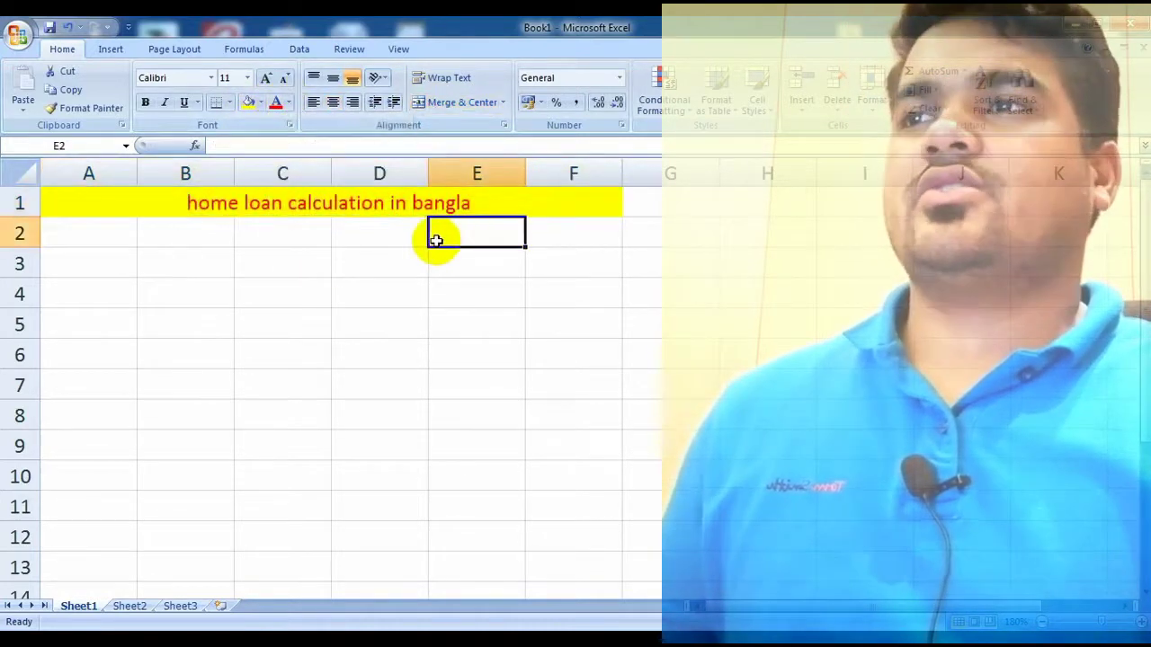
left_click(78, 264)
Enter the loan 4000000 in row 3 and the rate 8% in row 4.
type("lo")
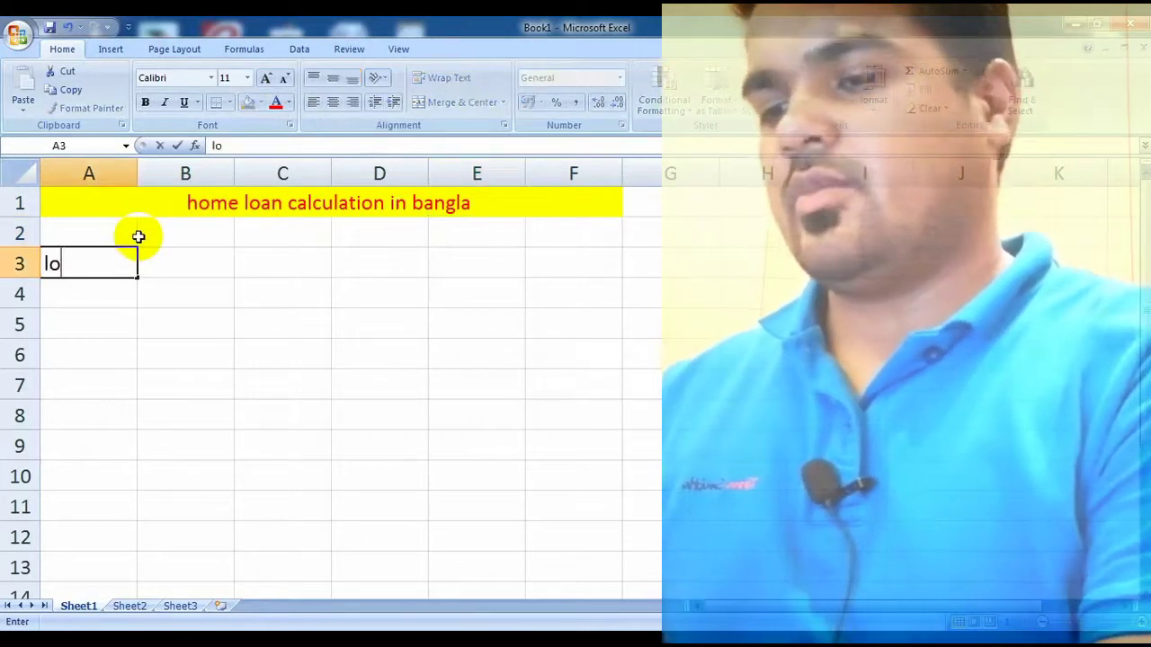
type("an")
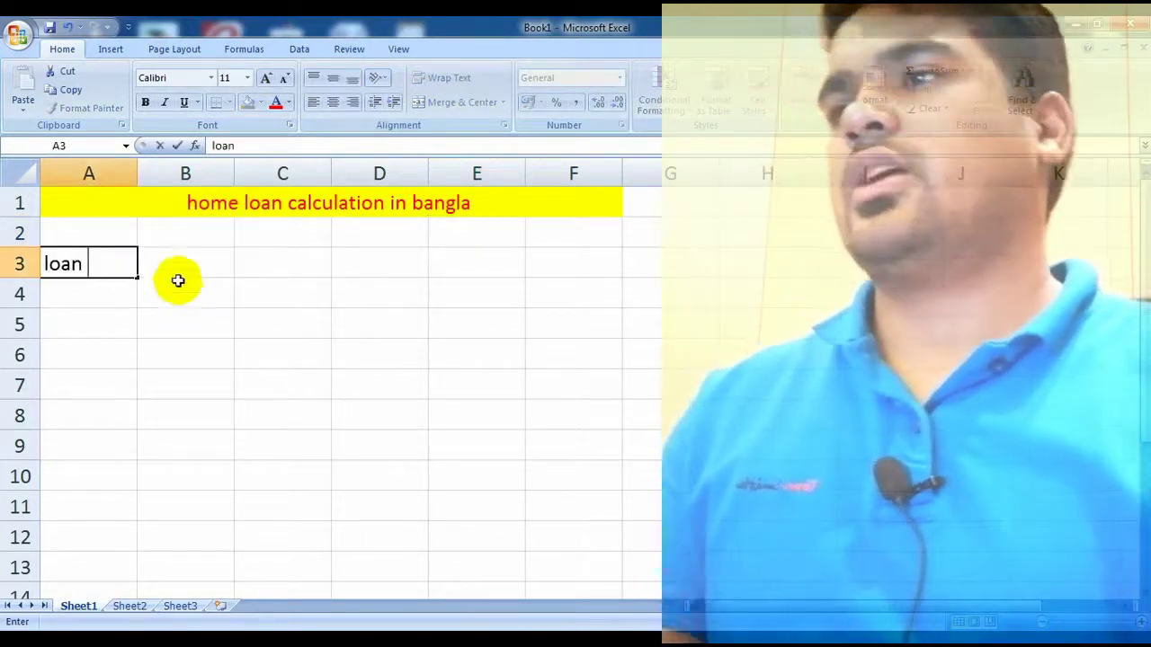
left_click(175, 262)
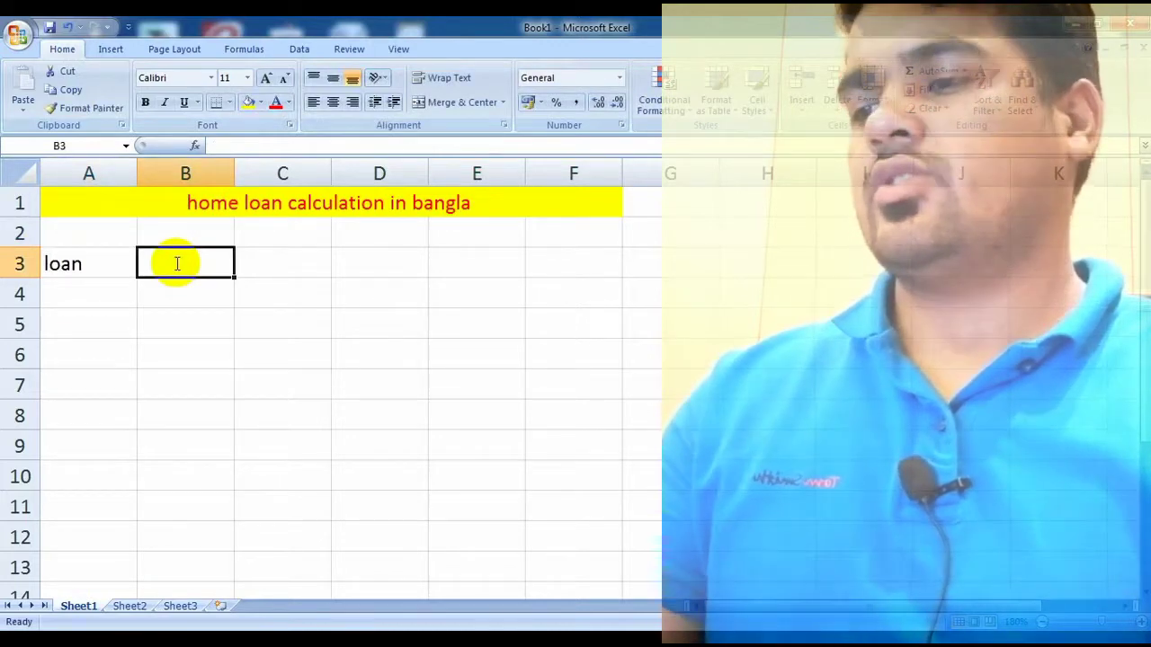
type("40000")
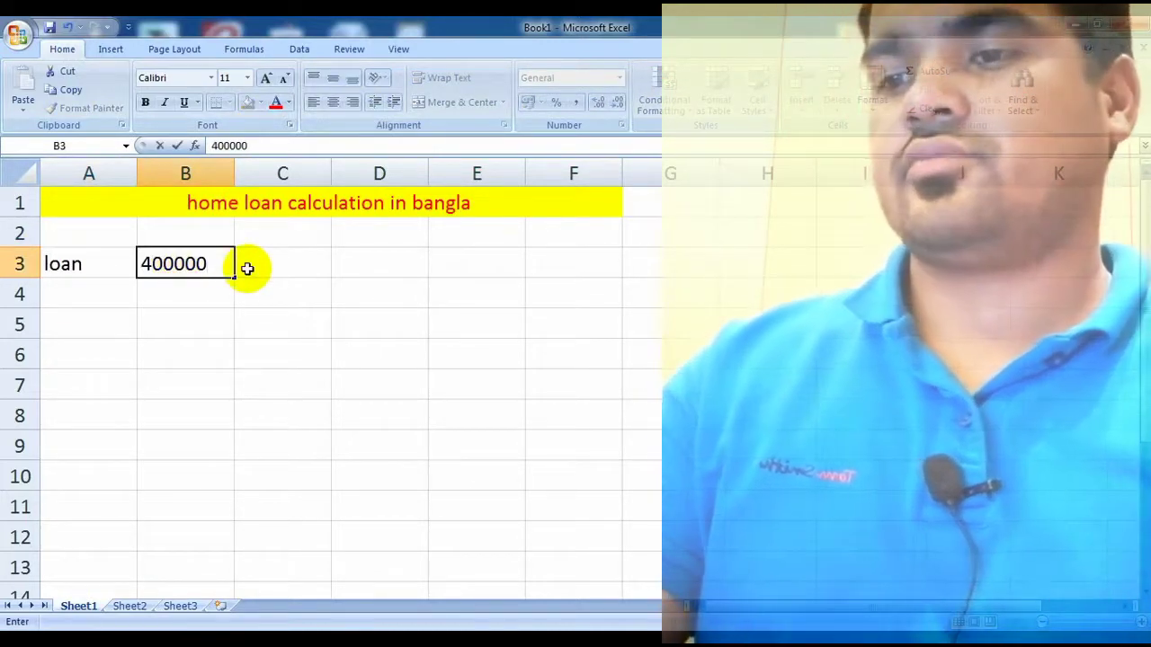
type("0")
left_click(71, 292)
type("r")
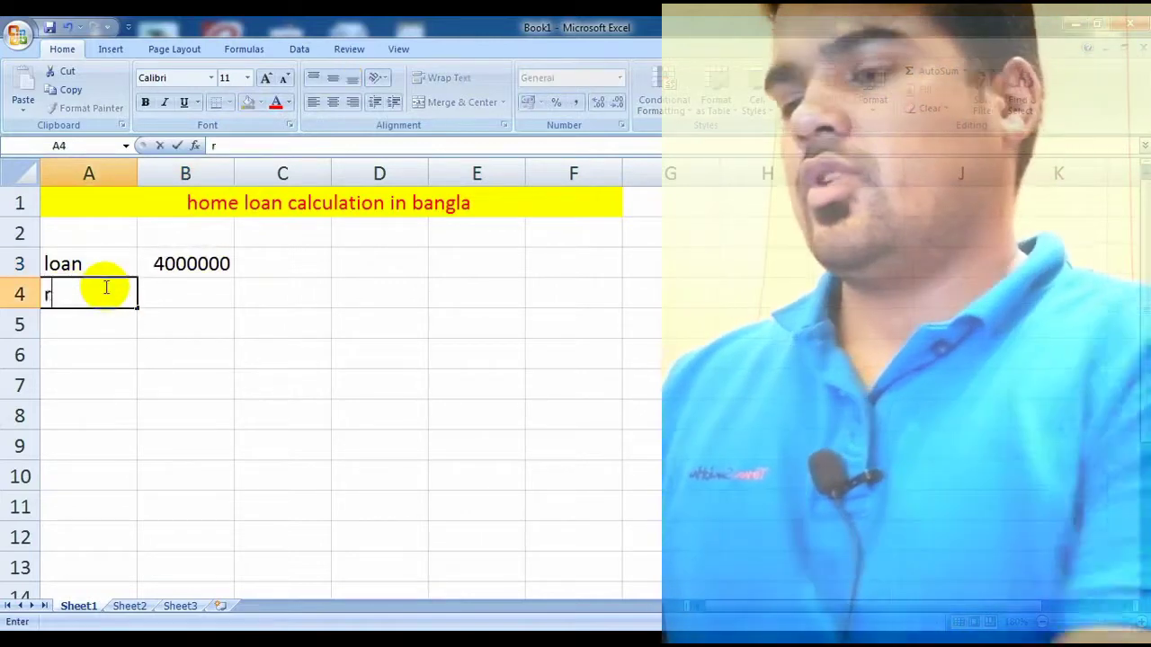
type("ate")
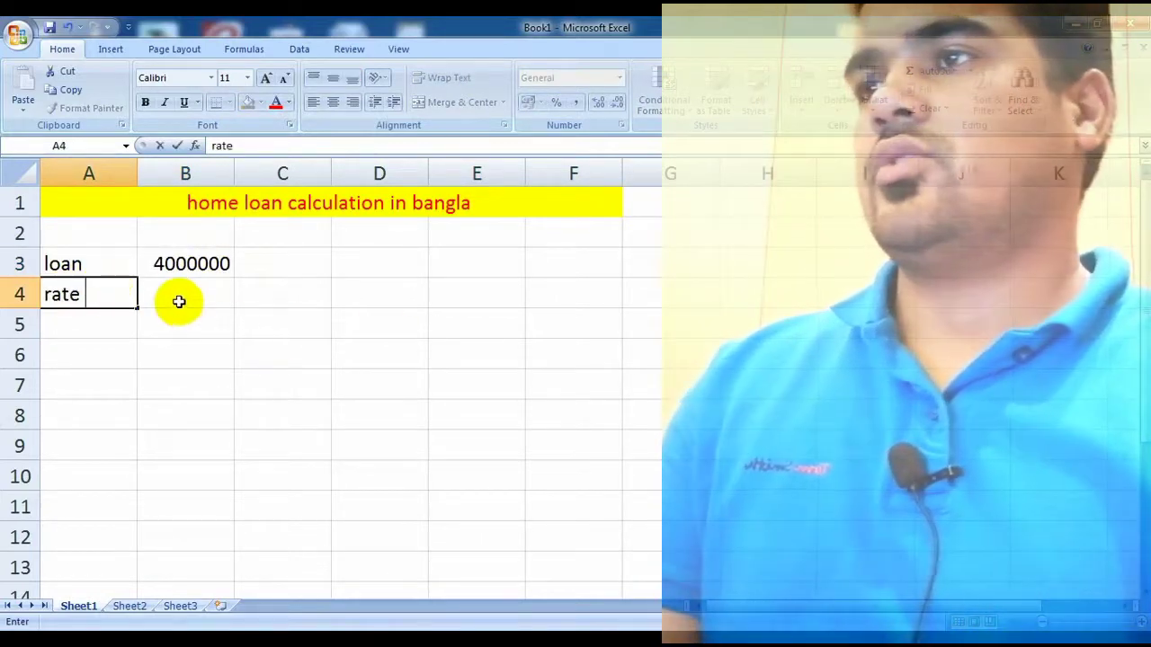
left_click(179, 299)
type("=")
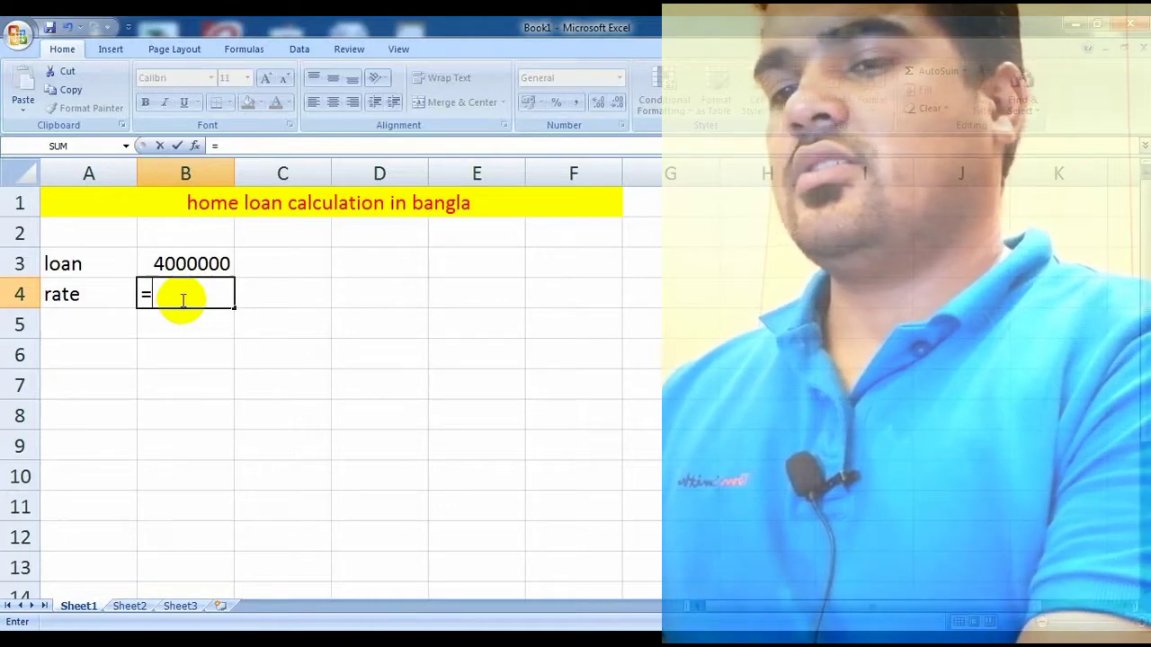
type("5")
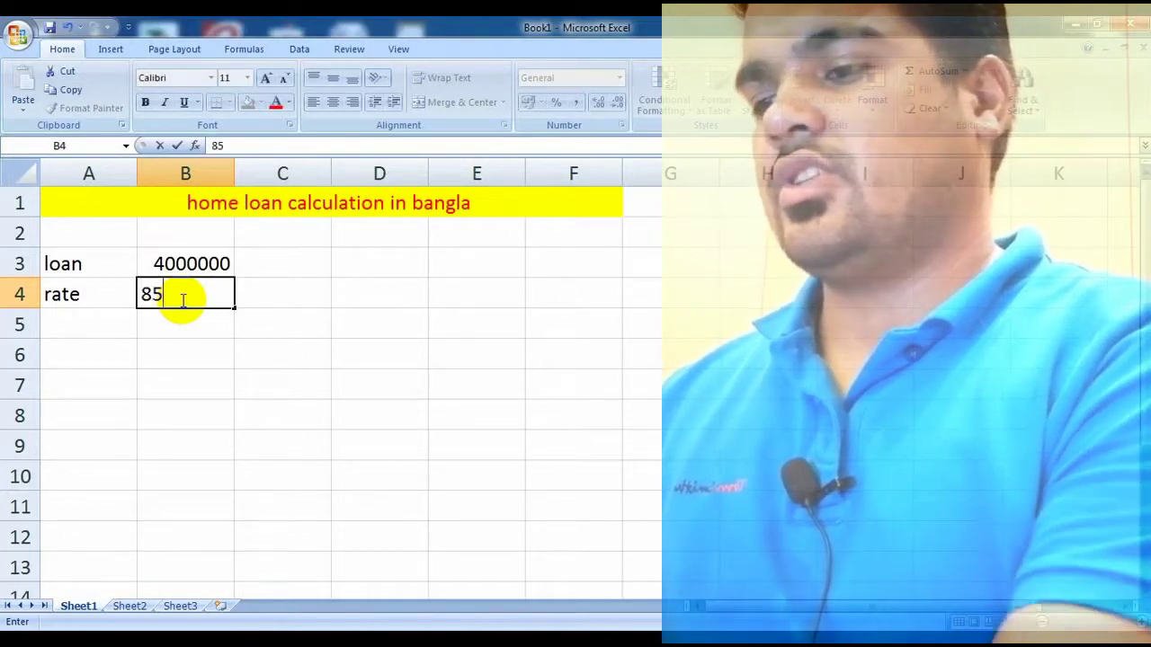
key("BackSpace")
type("%")
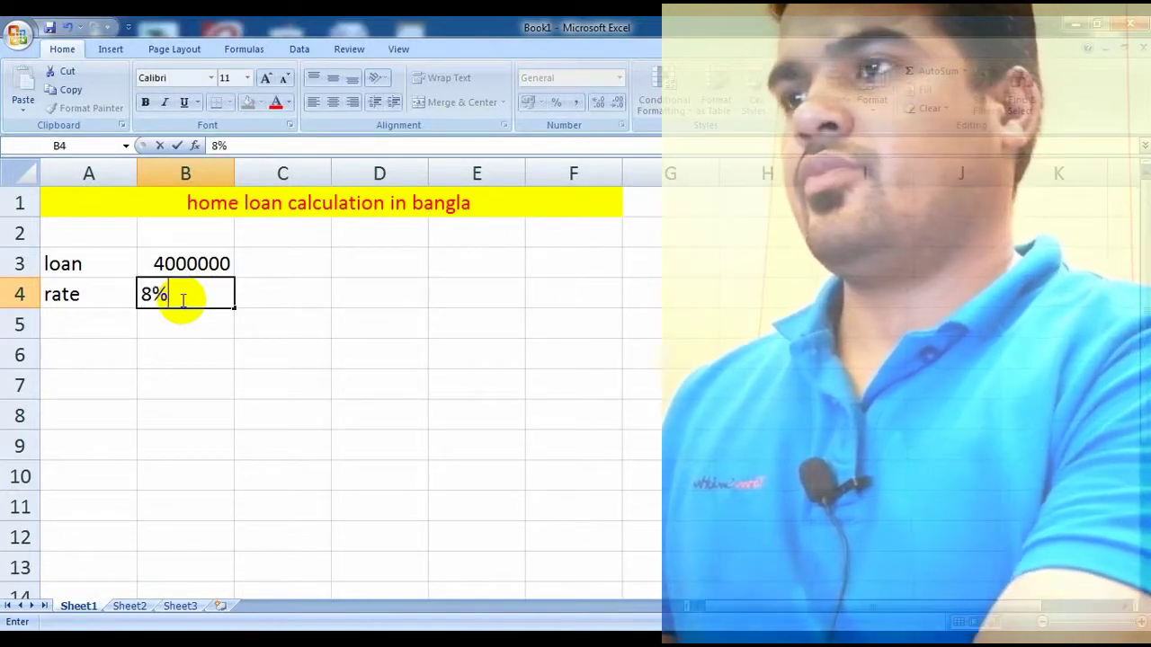
left_click(109, 322)
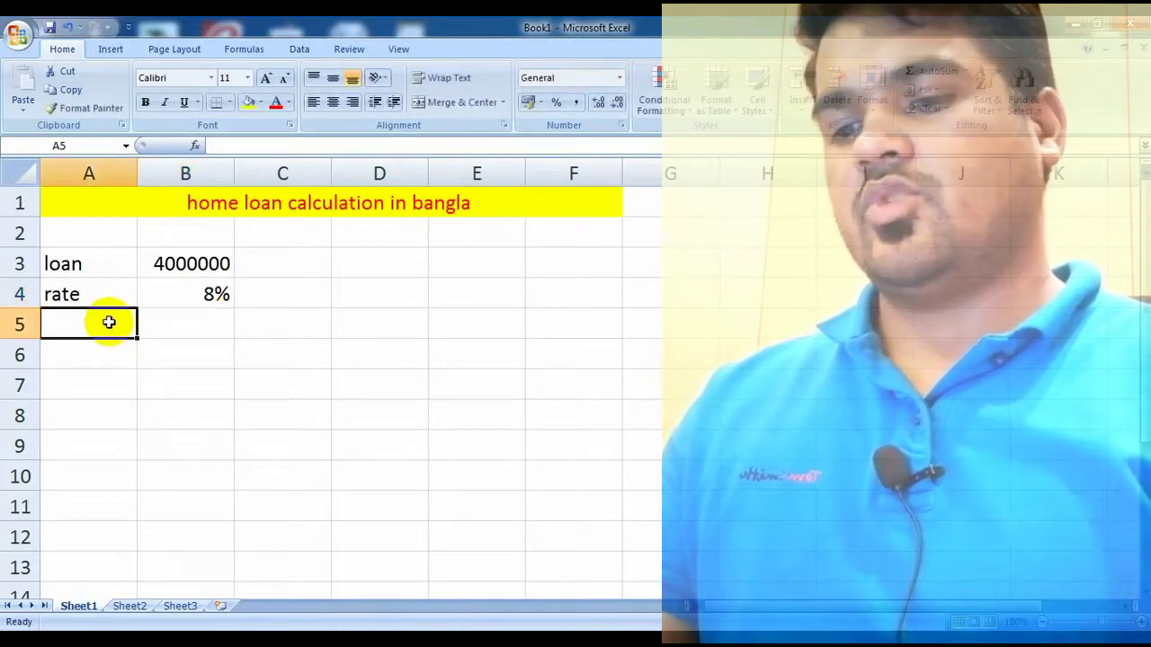
Enter tenor 20 in row 5 and the emi label in A6.
type("te")
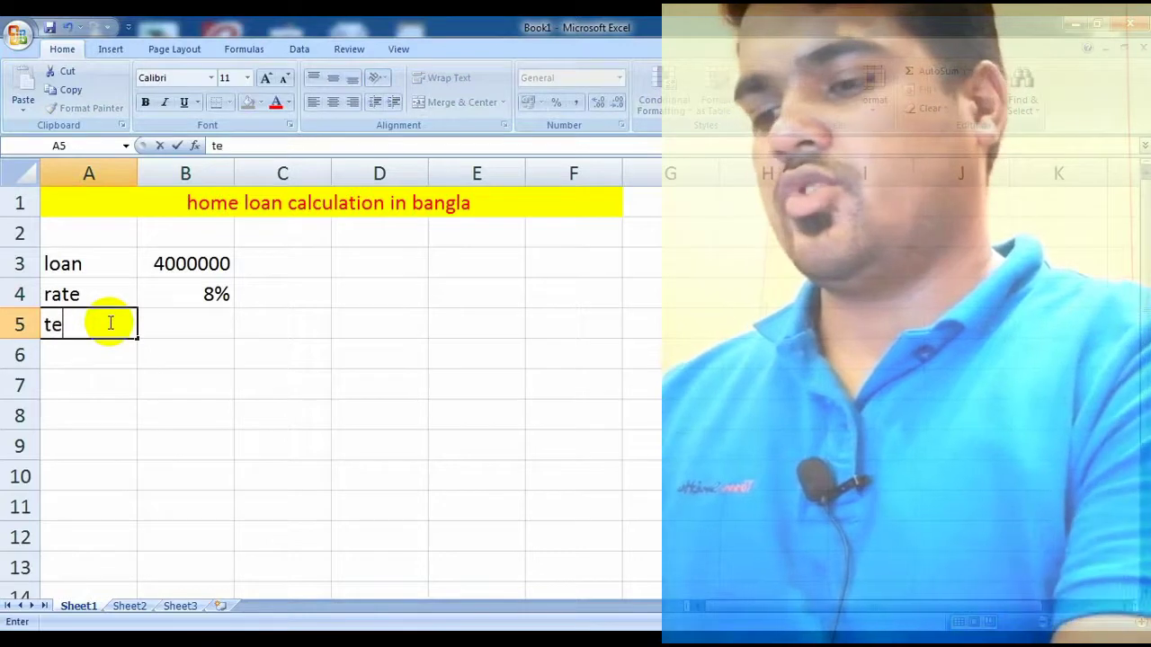
type("no")
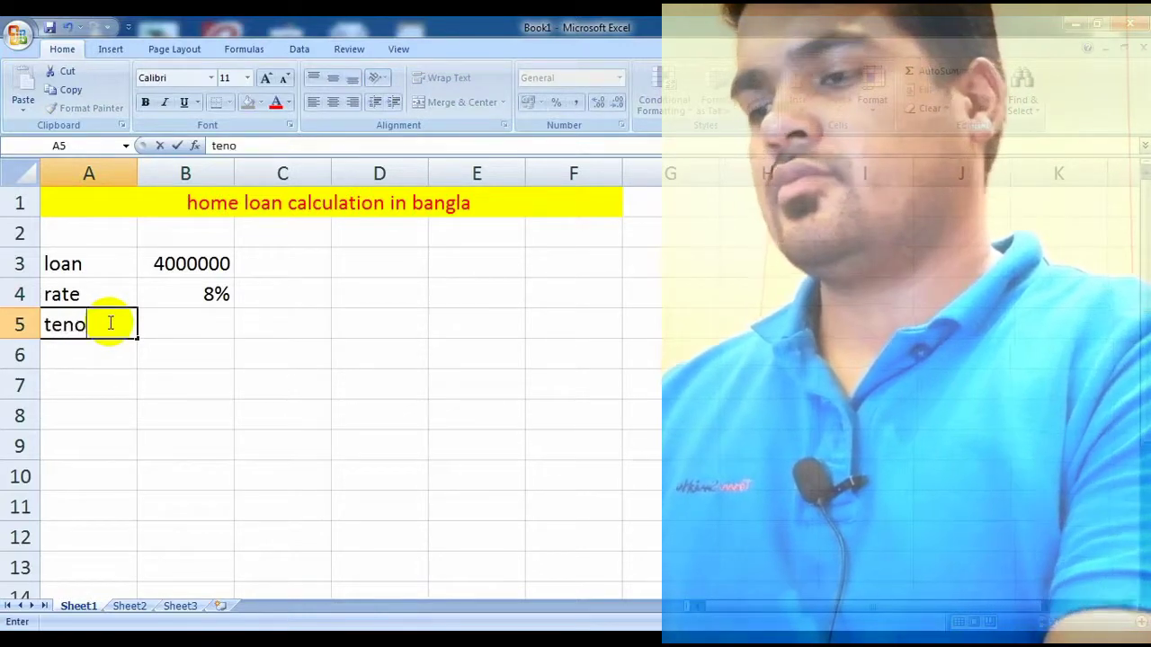
type("r")
left_click(176, 324)
type("2")
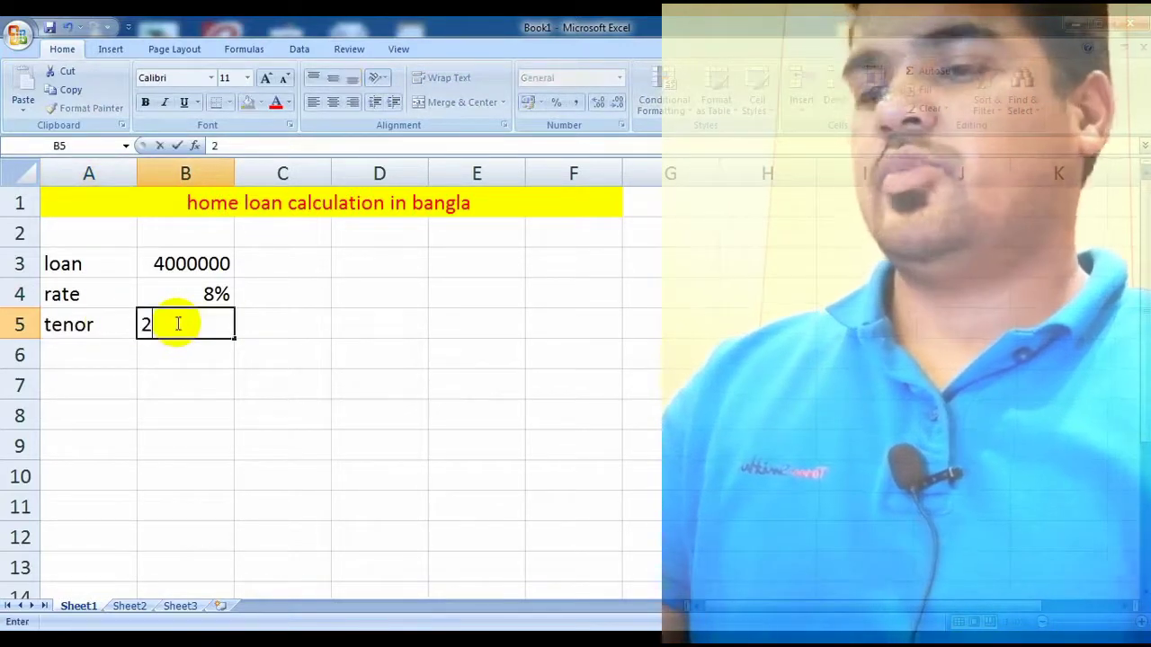
type("0")
left_click(114, 345)
type("em")
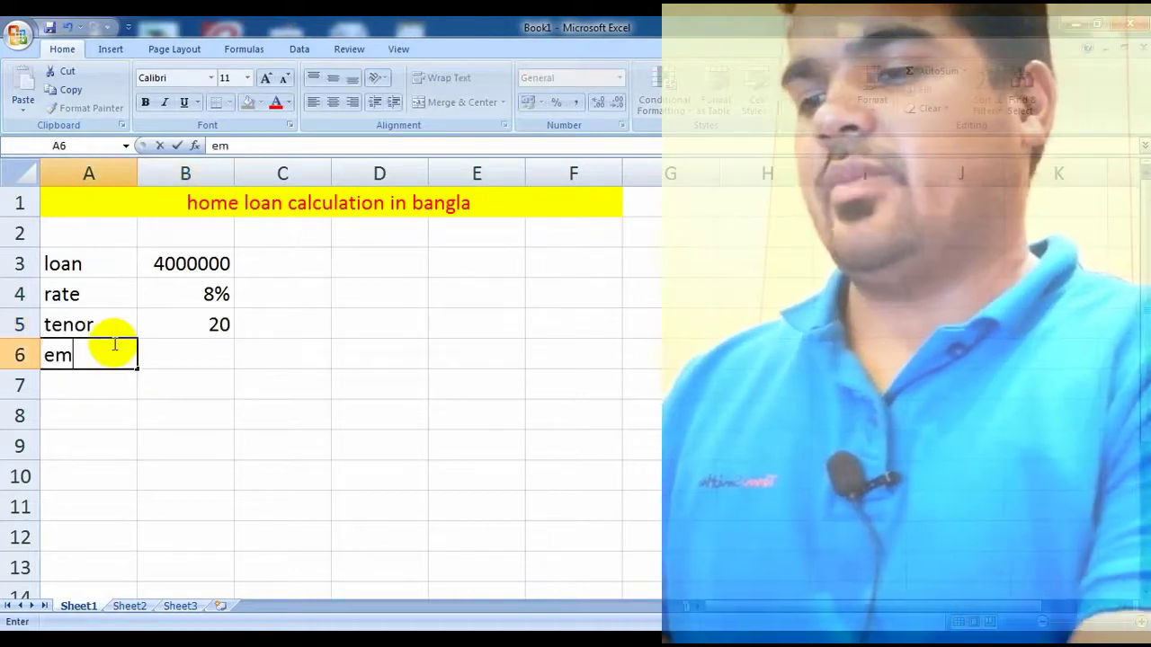
type("i")
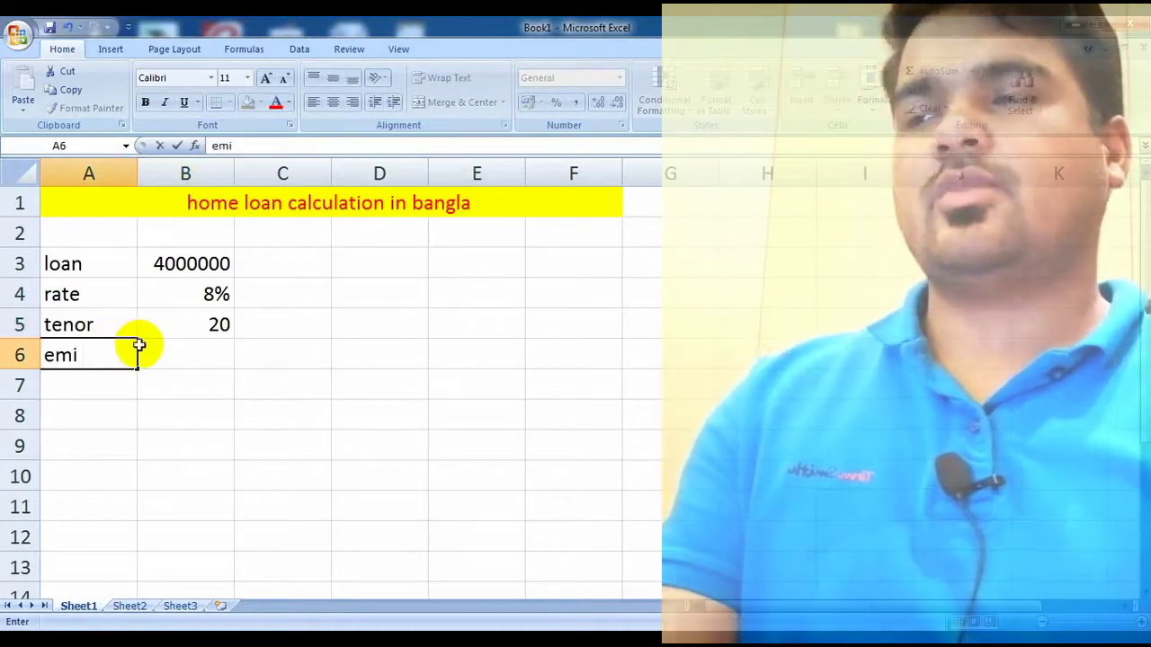
left_click(176, 358)
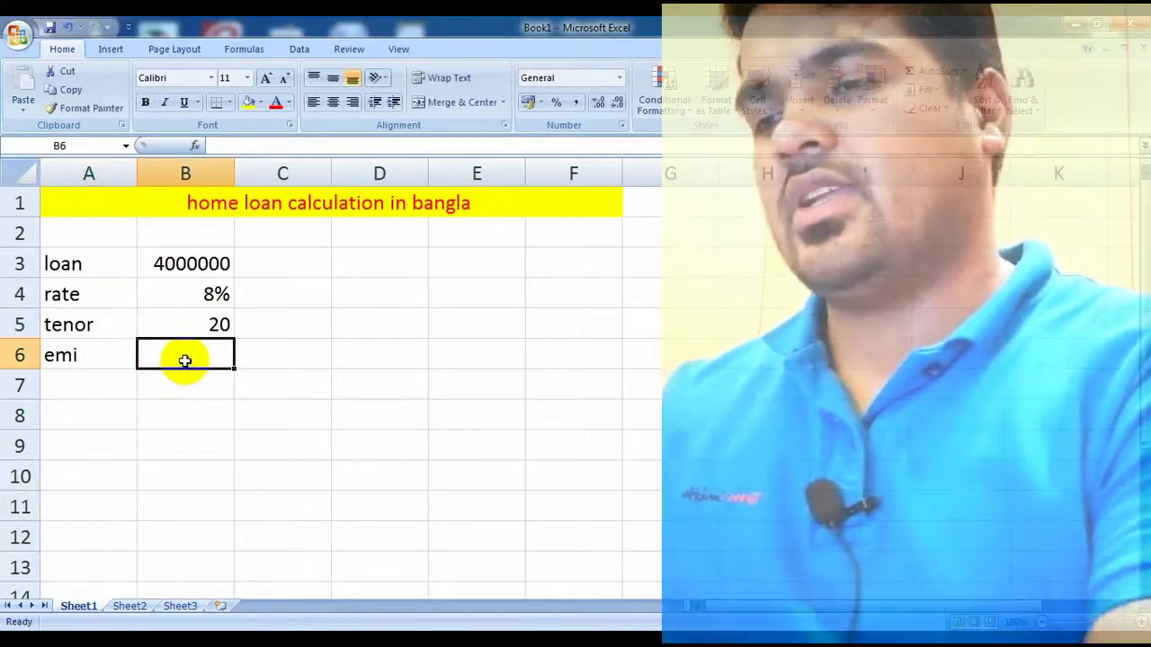
Enter =pmt(B4/12,B5*12,-B3) in B6 for a monthly EMI of AED33,457.60.
type("=")
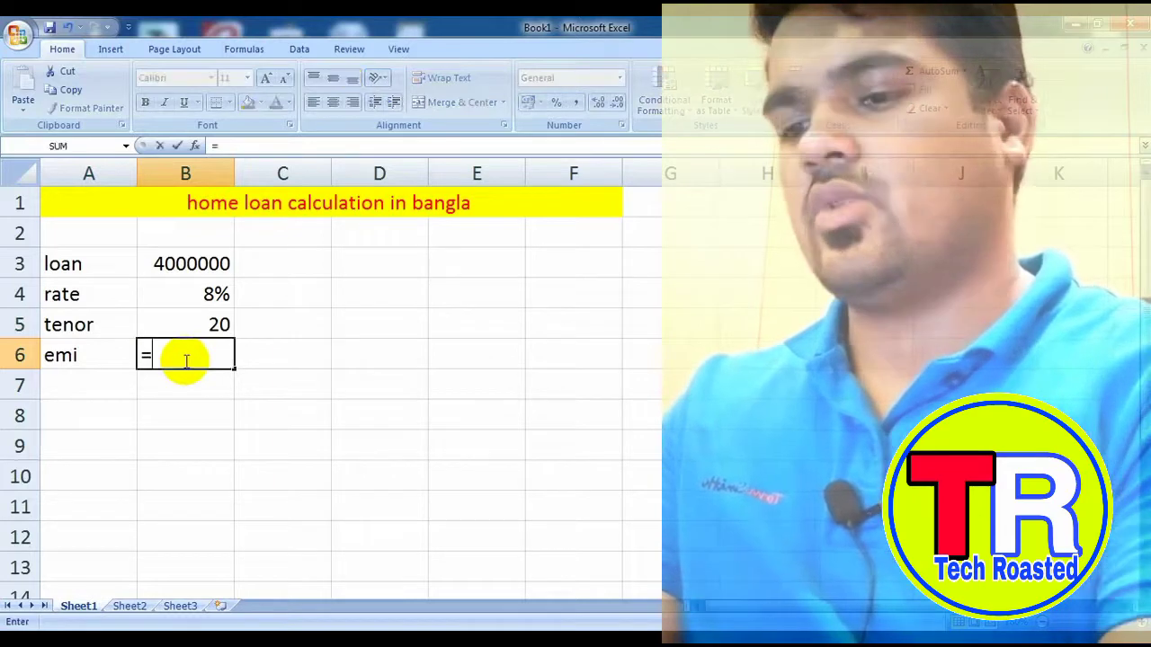
type("pmt")
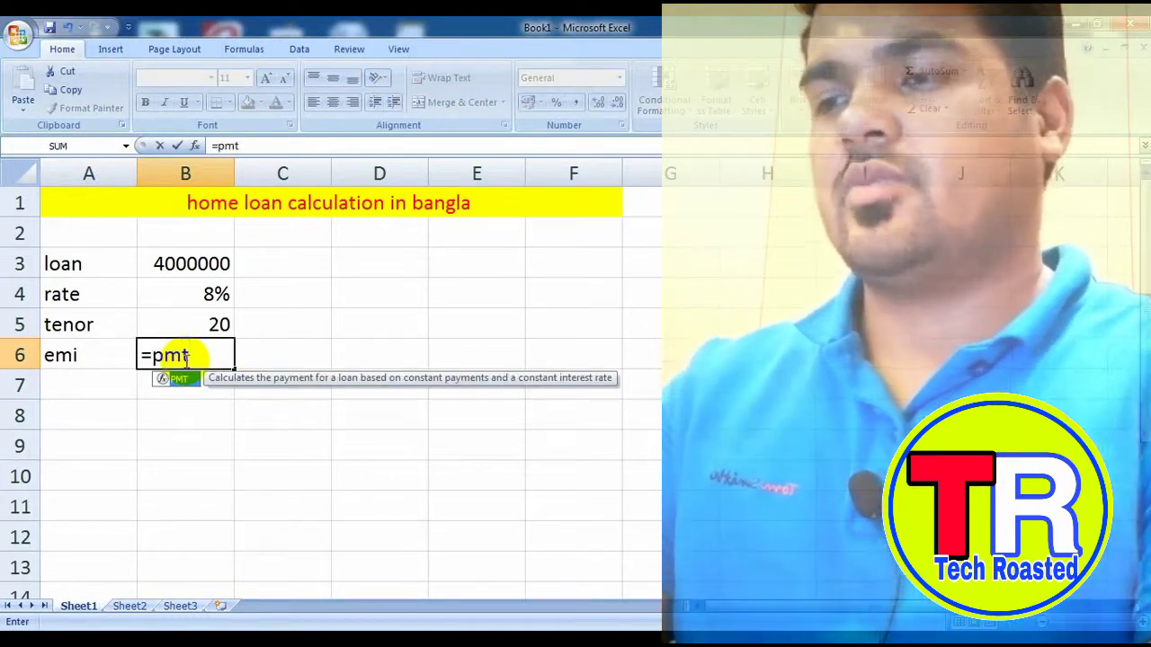
type("(")
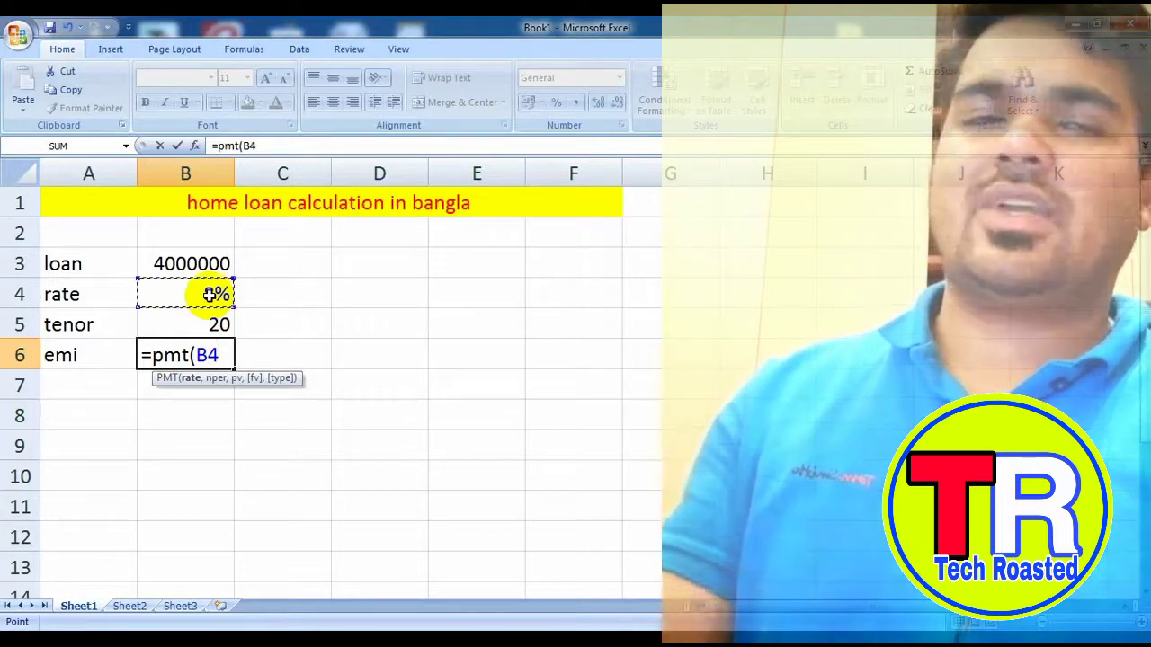
type("/")
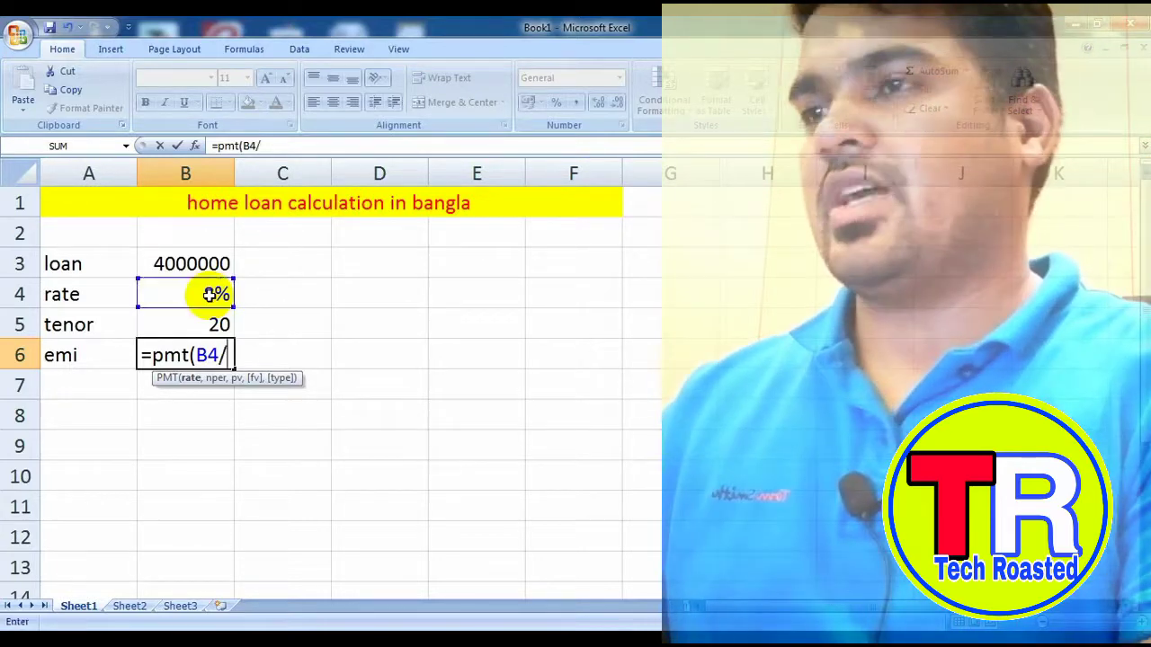
type("12")
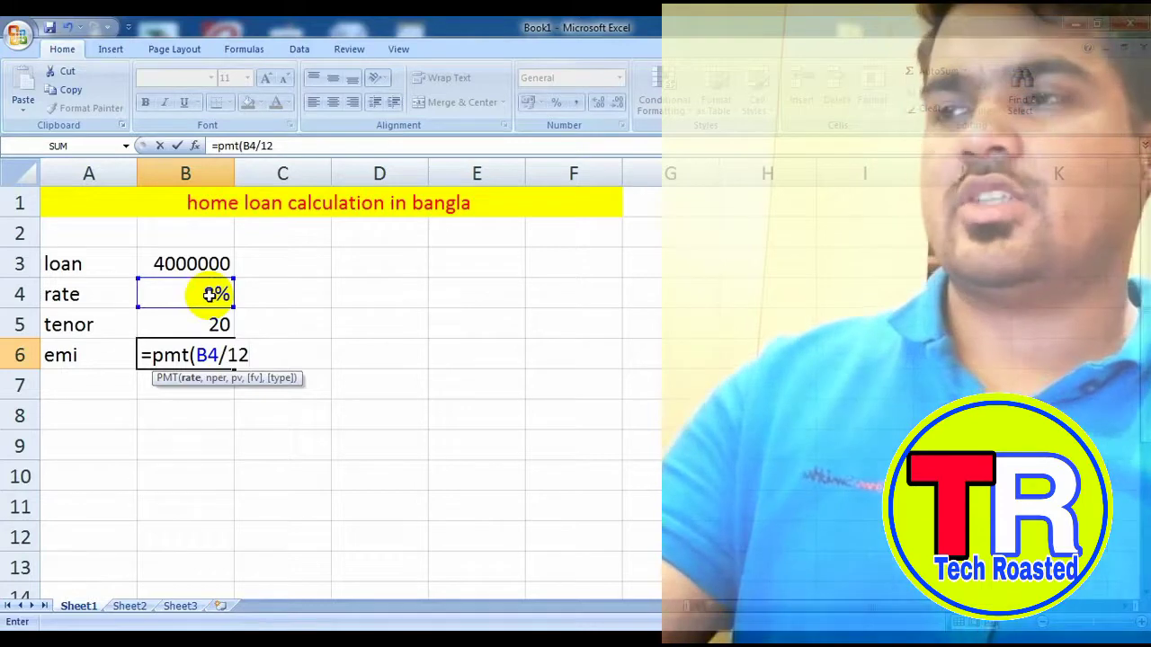
type(",")
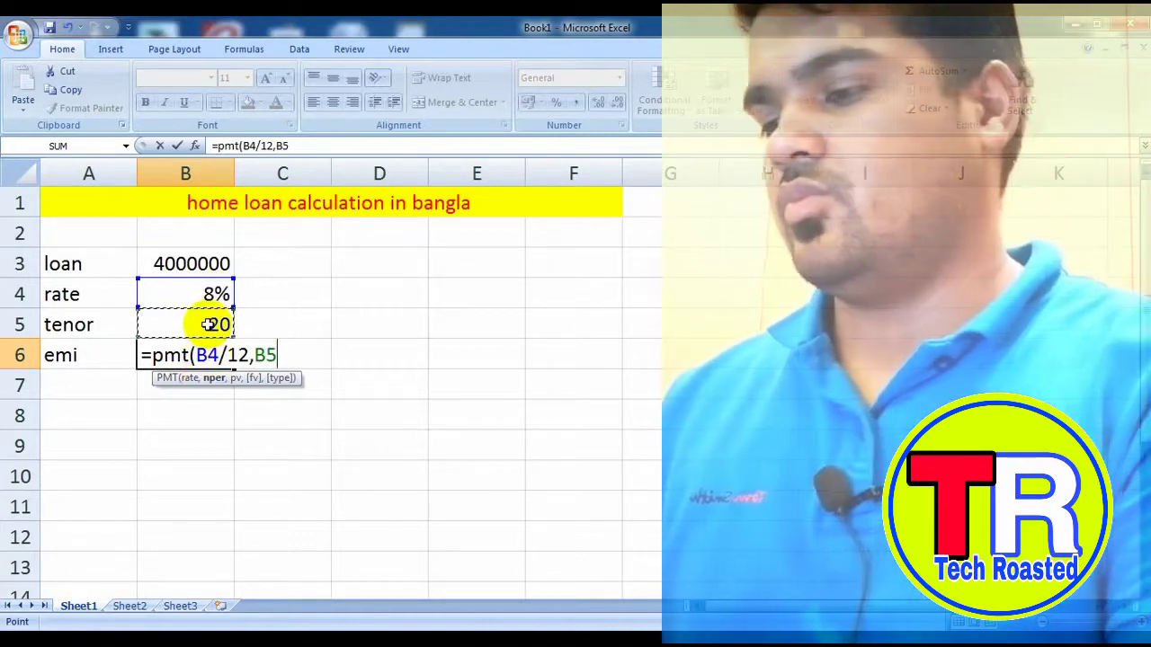
type("*")
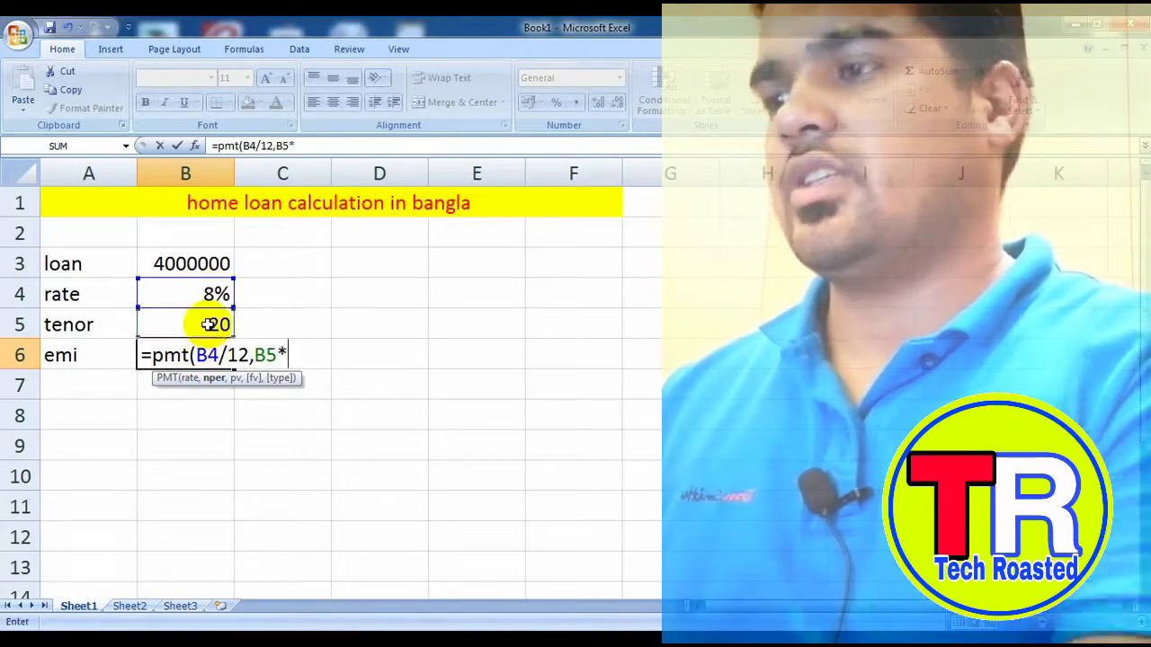
type("12")
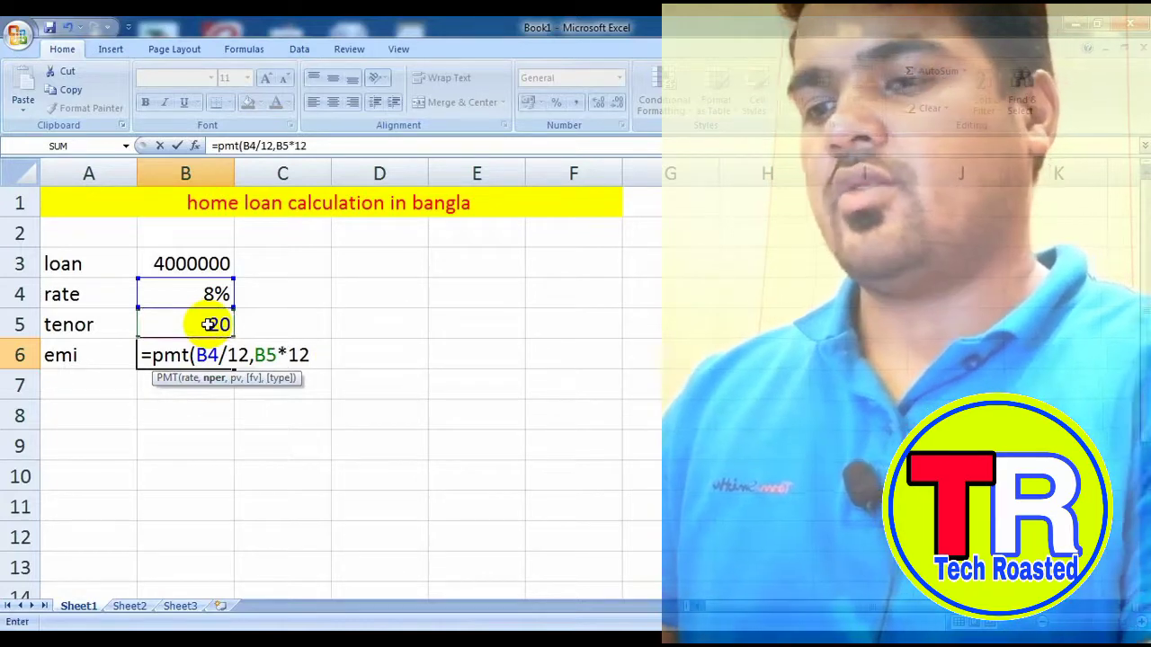
type(",-B3")
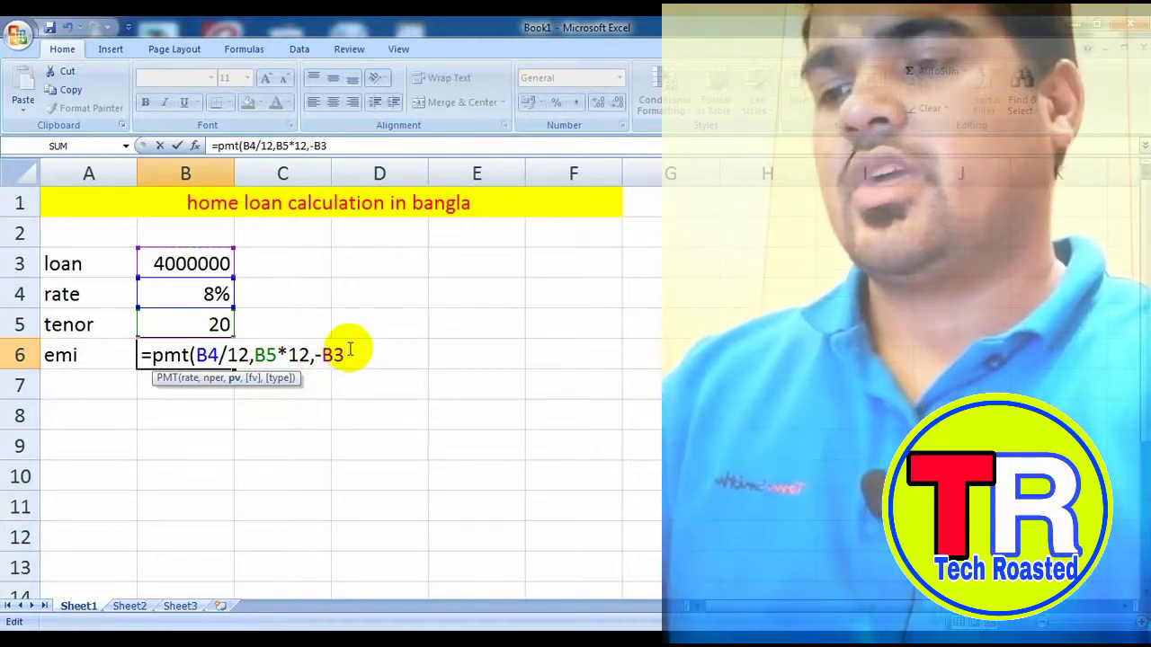
type(")")
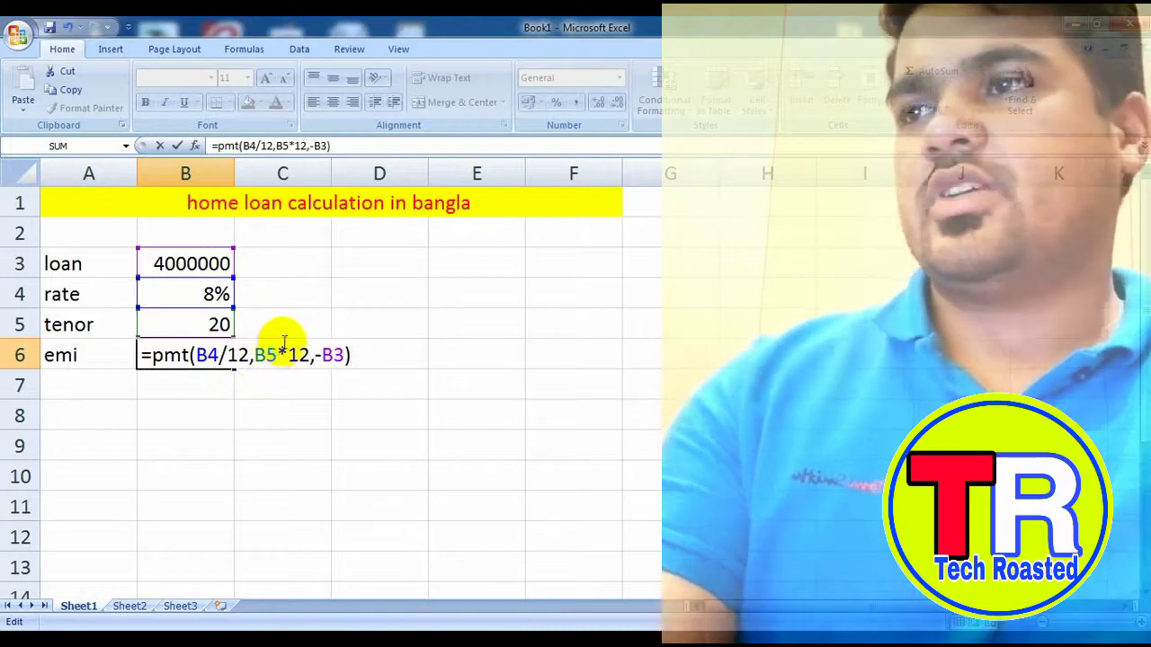
key("Return")
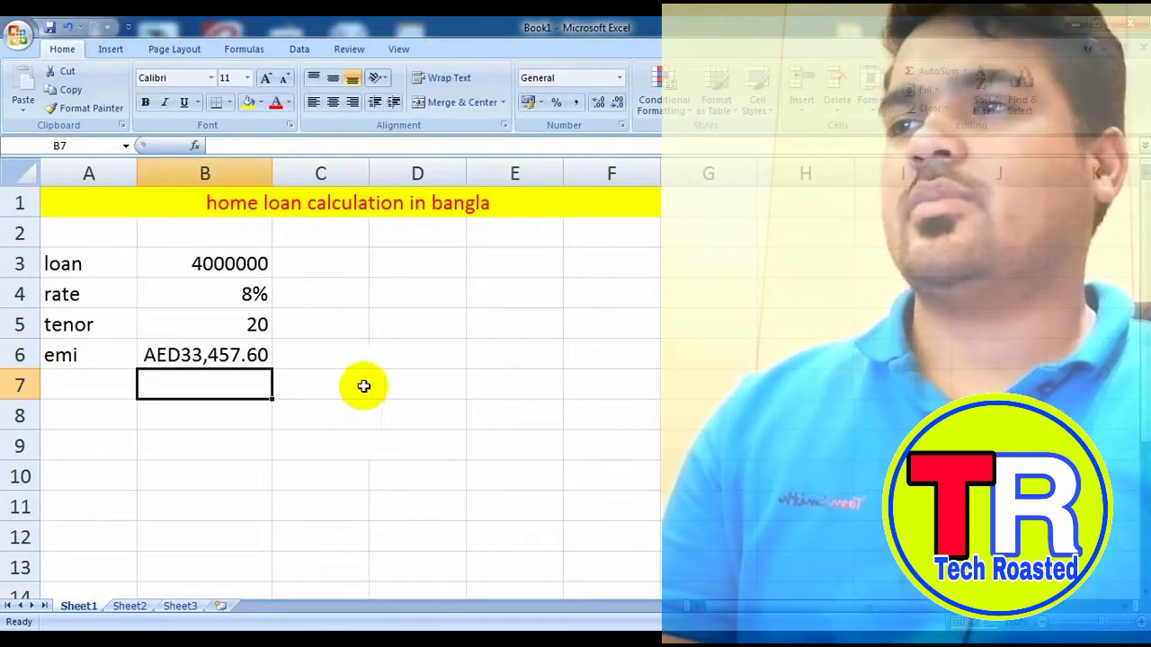
Enter =pmt(B4/12,B5*12,-B3,0,1) in B7 for the start-of-month EMI, AED33,236.03.
double_click(222, 391)
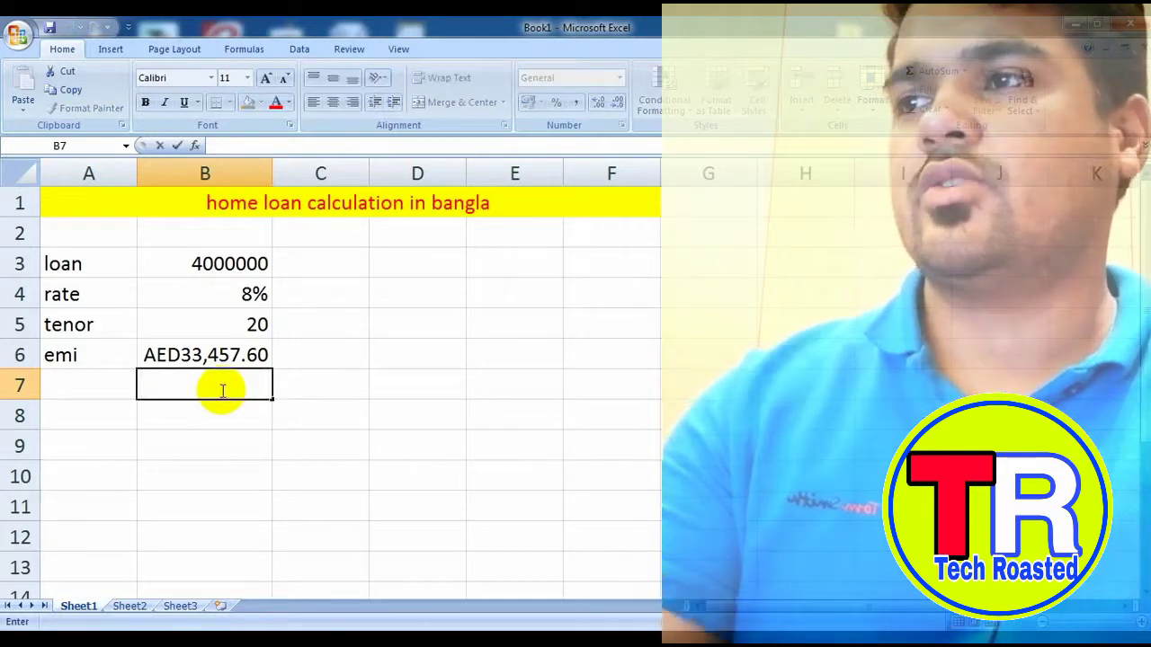
type("=pm")
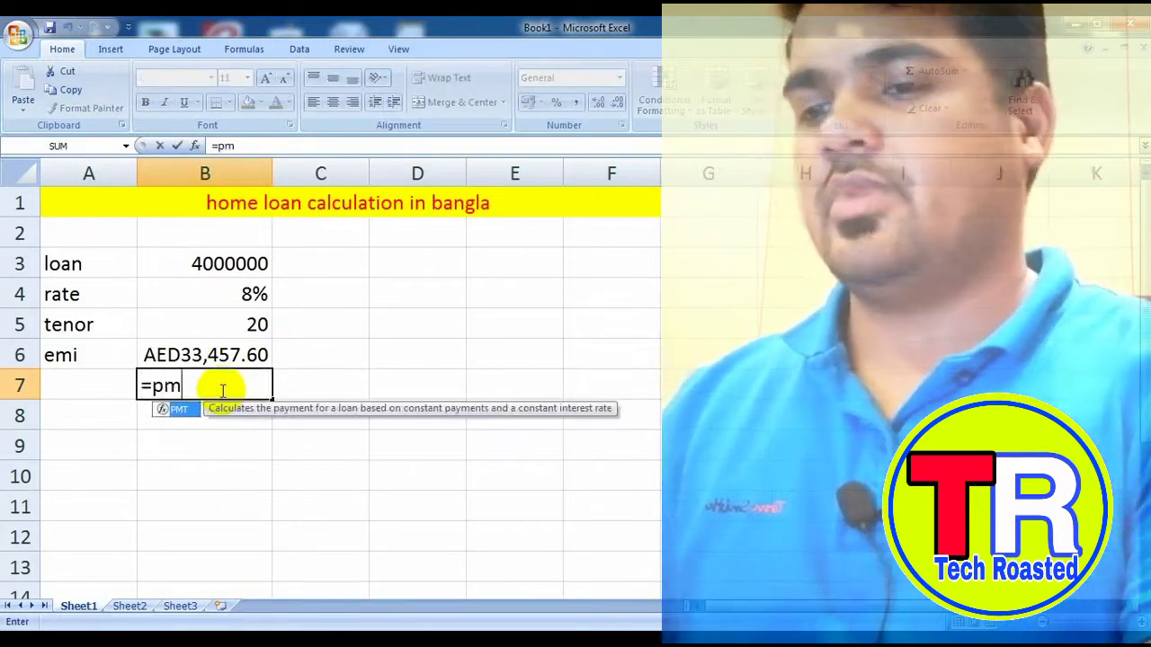
type("t(B4/1")
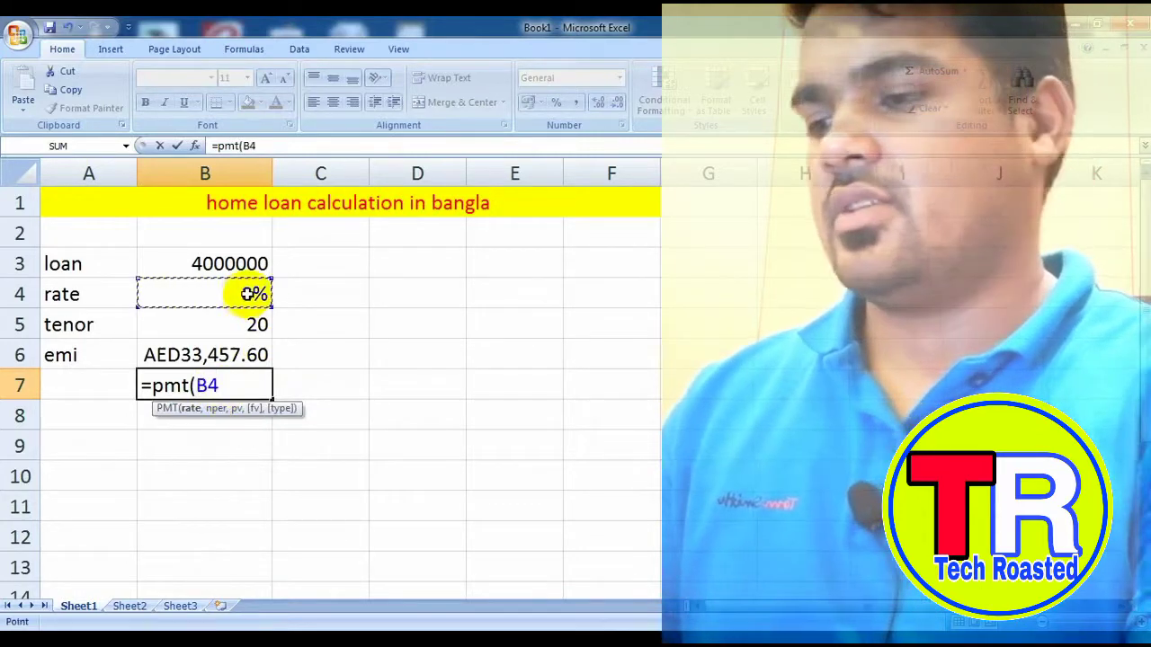
type("2,")
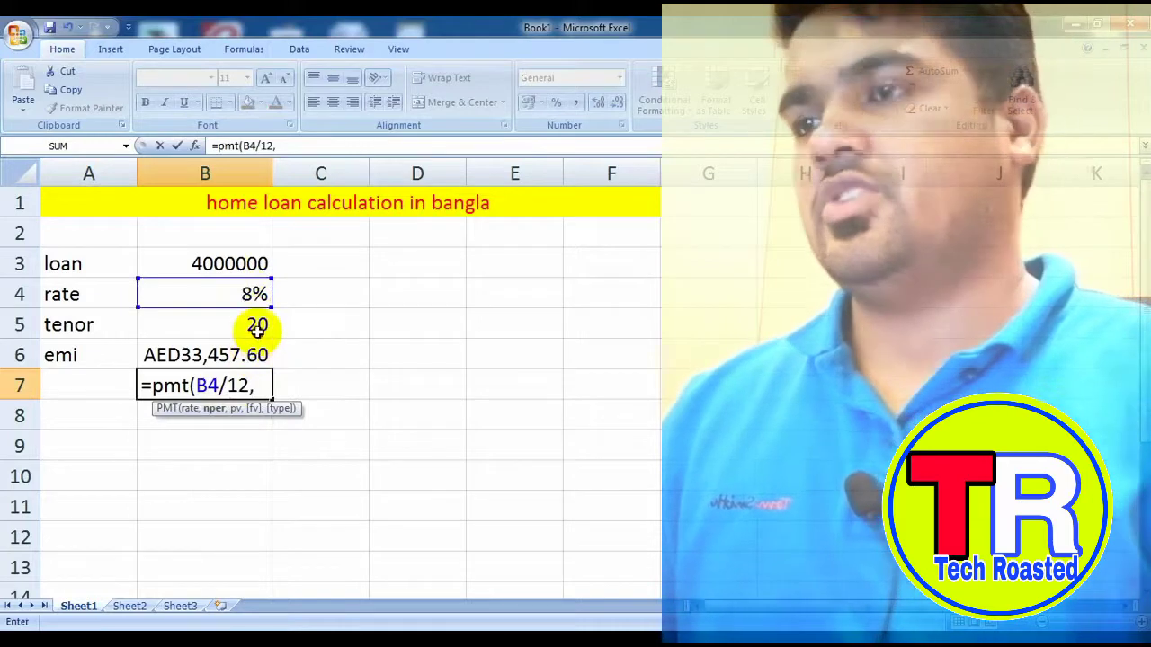
left_click(257, 330)
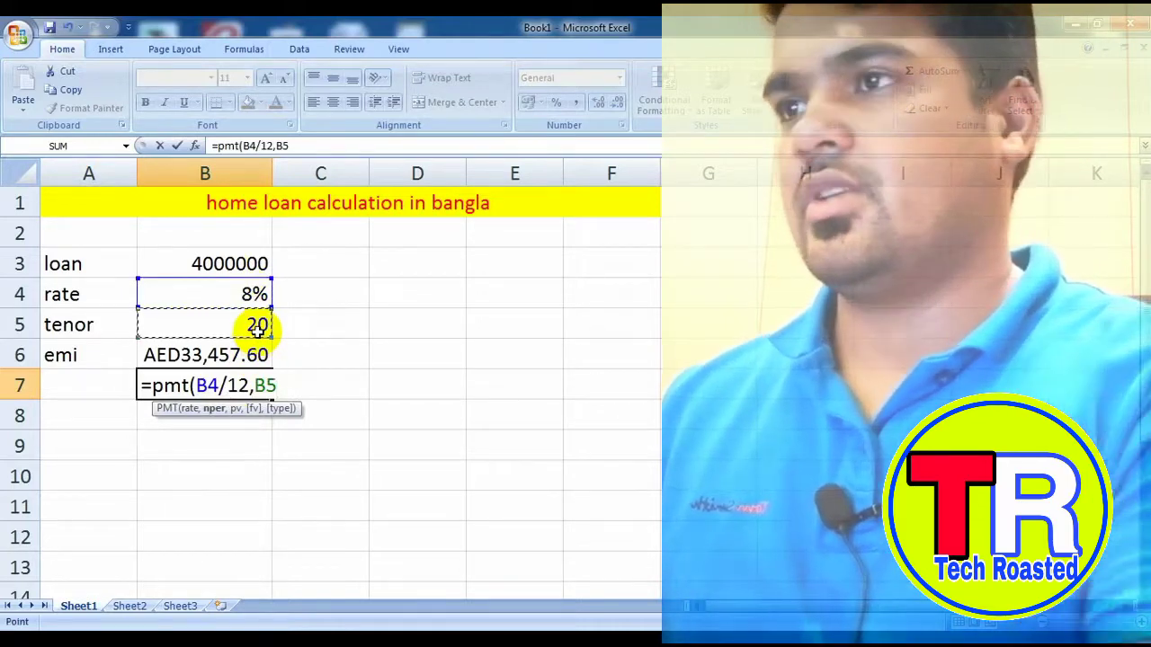
type("*12,-B3")
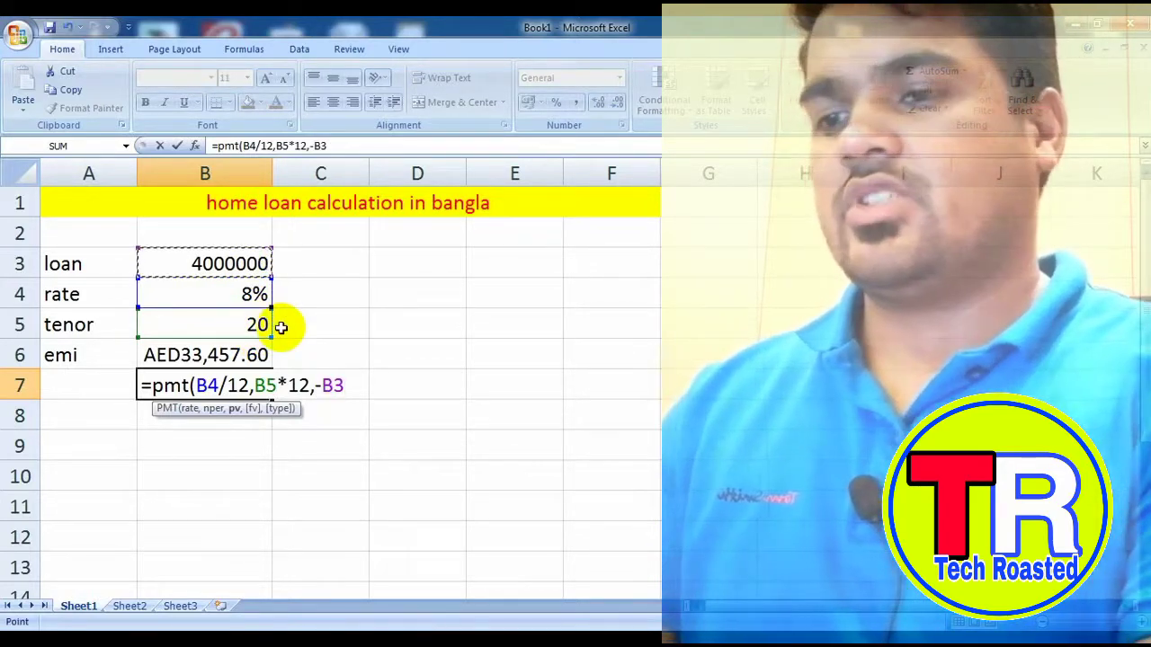
type(",0,1")
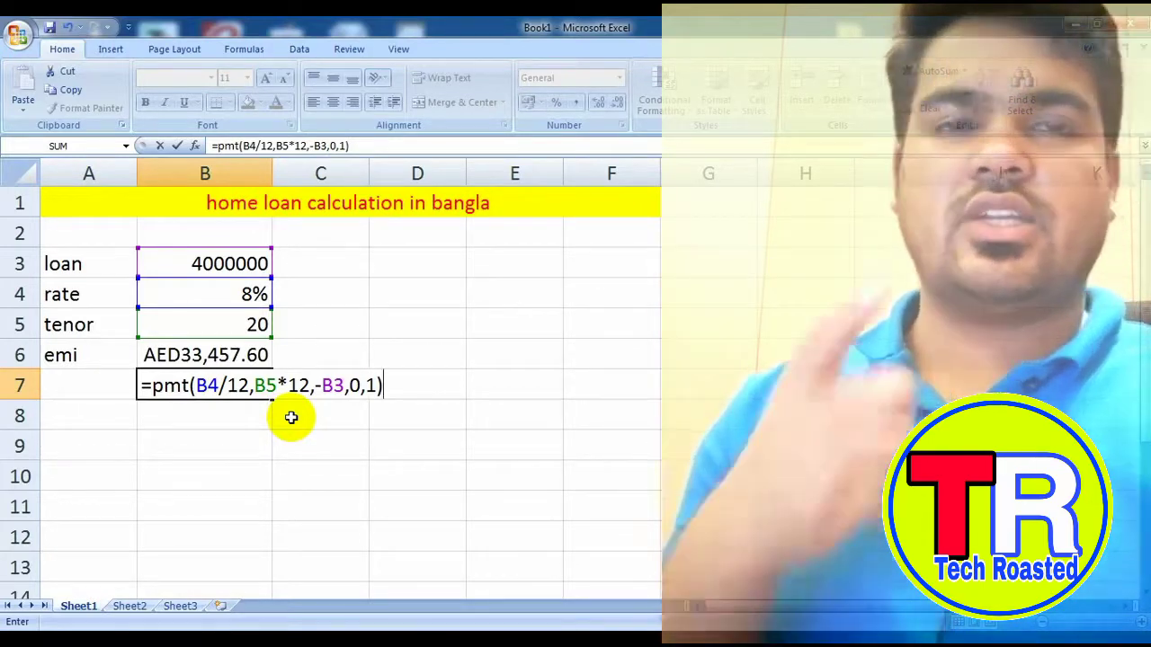
key("Return")
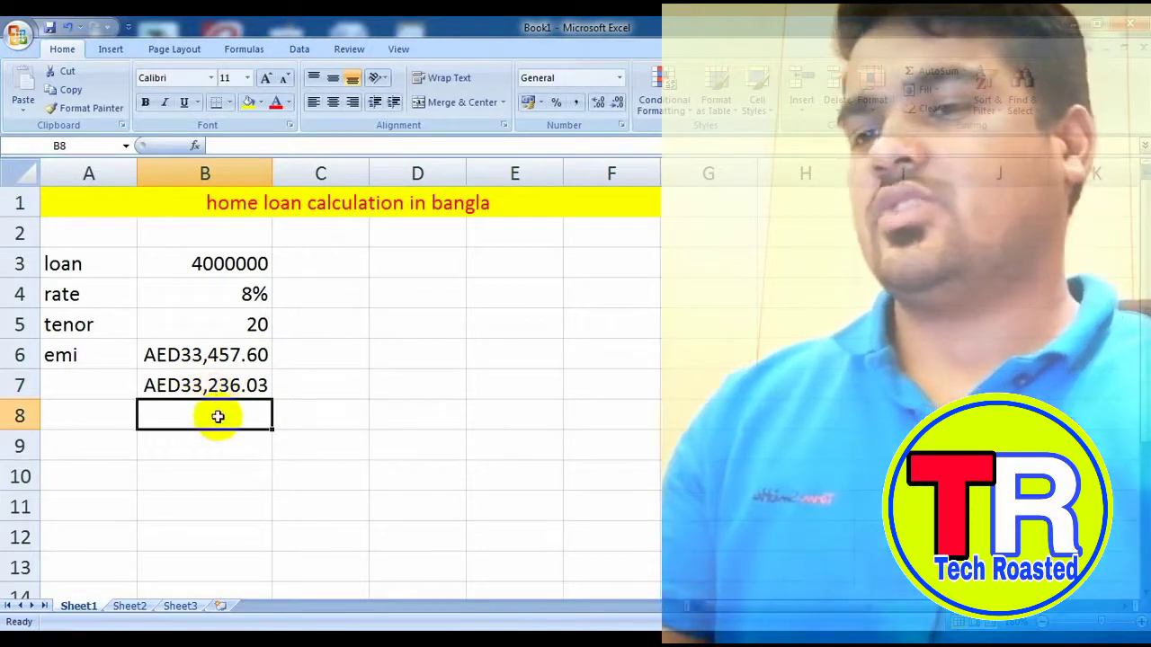
Put the EMI difference AED221.57 in B8 and its 20-year total AED53,177.65 in C8.
type("=B6")
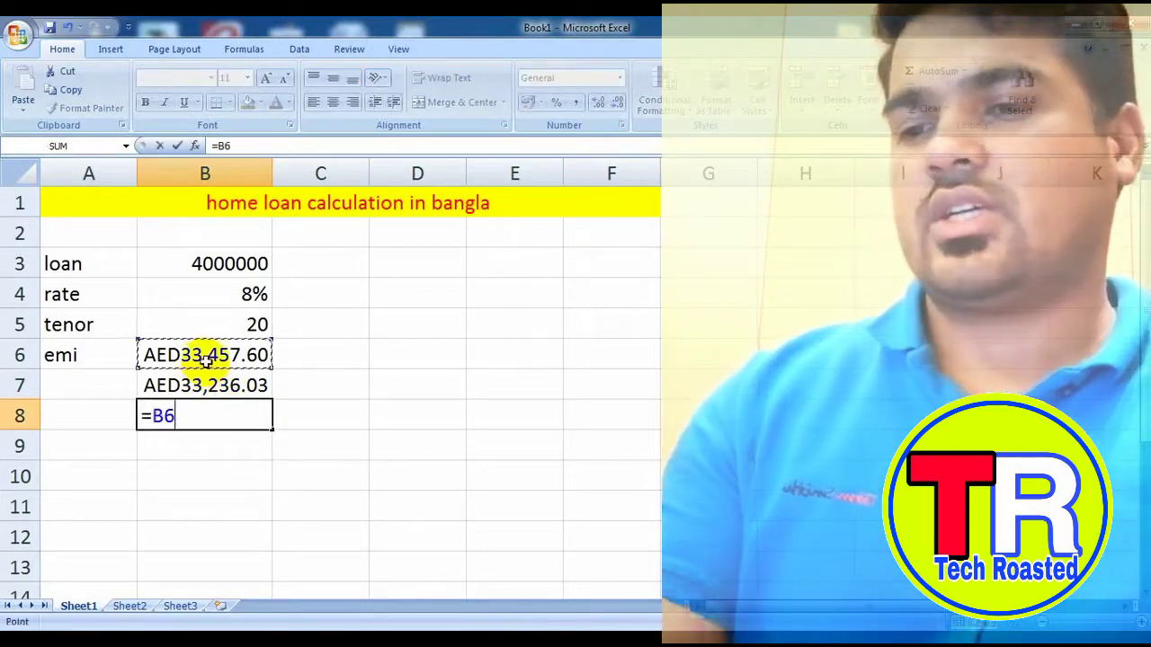
type("-")
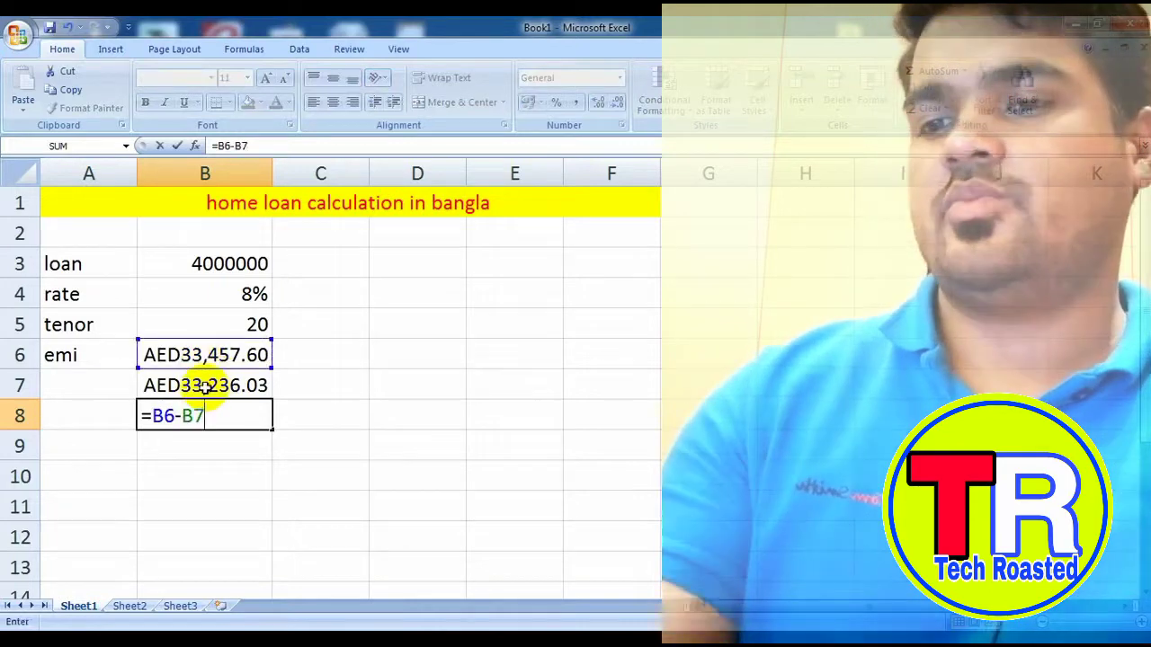
key("Return")
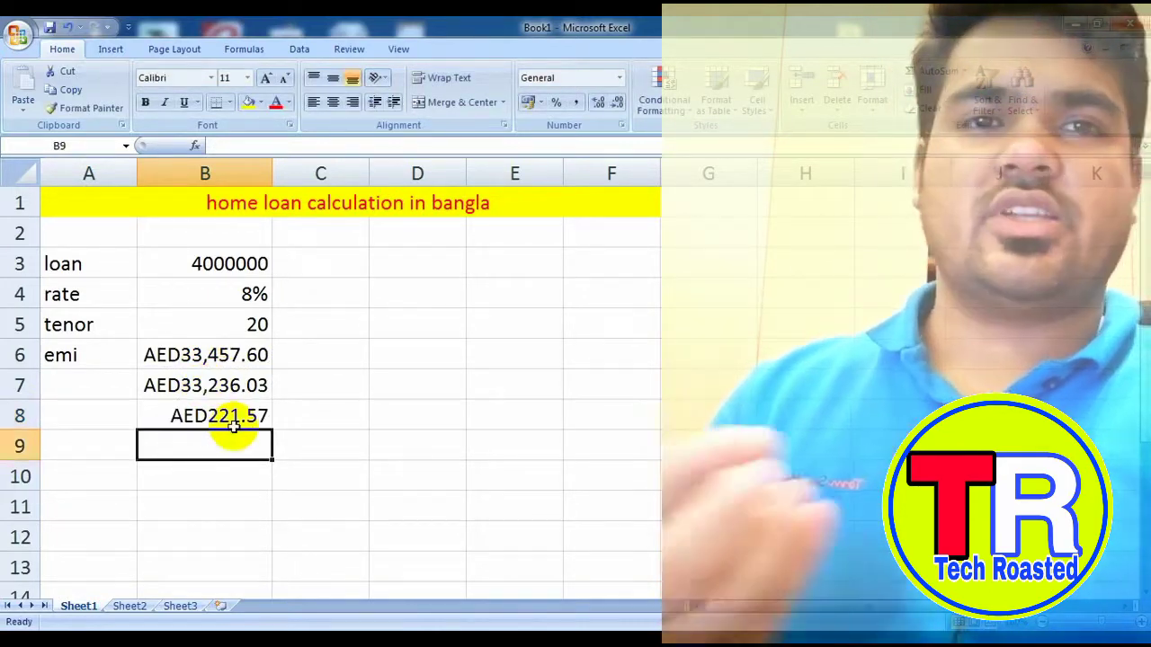
left_click(298, 412)
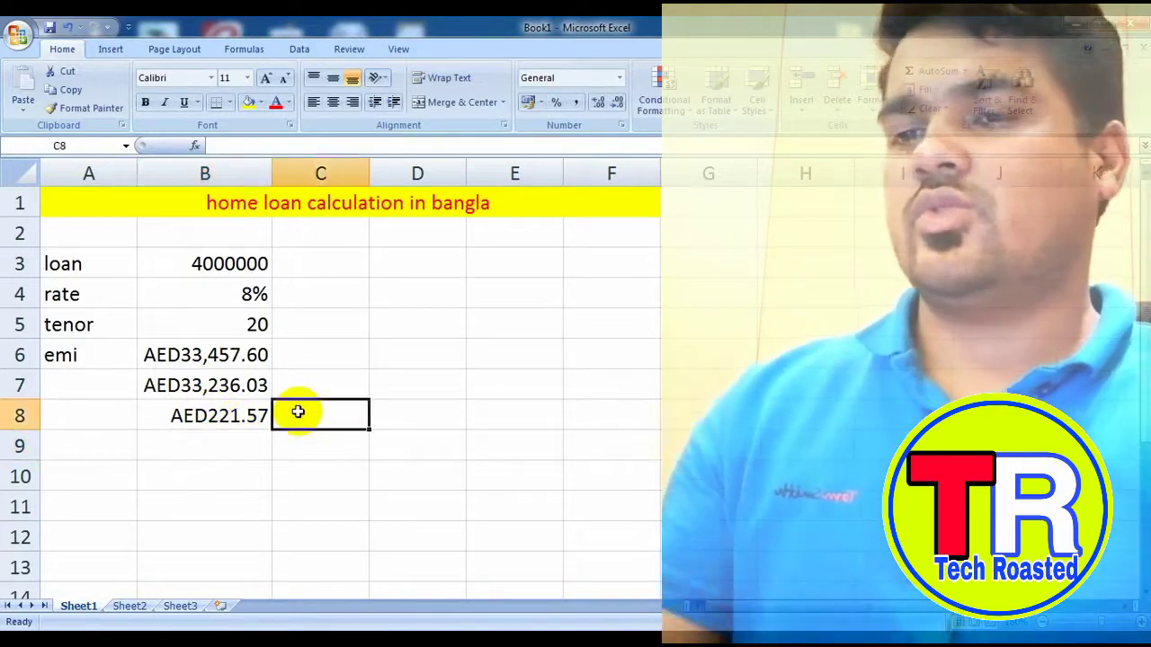
type("=")
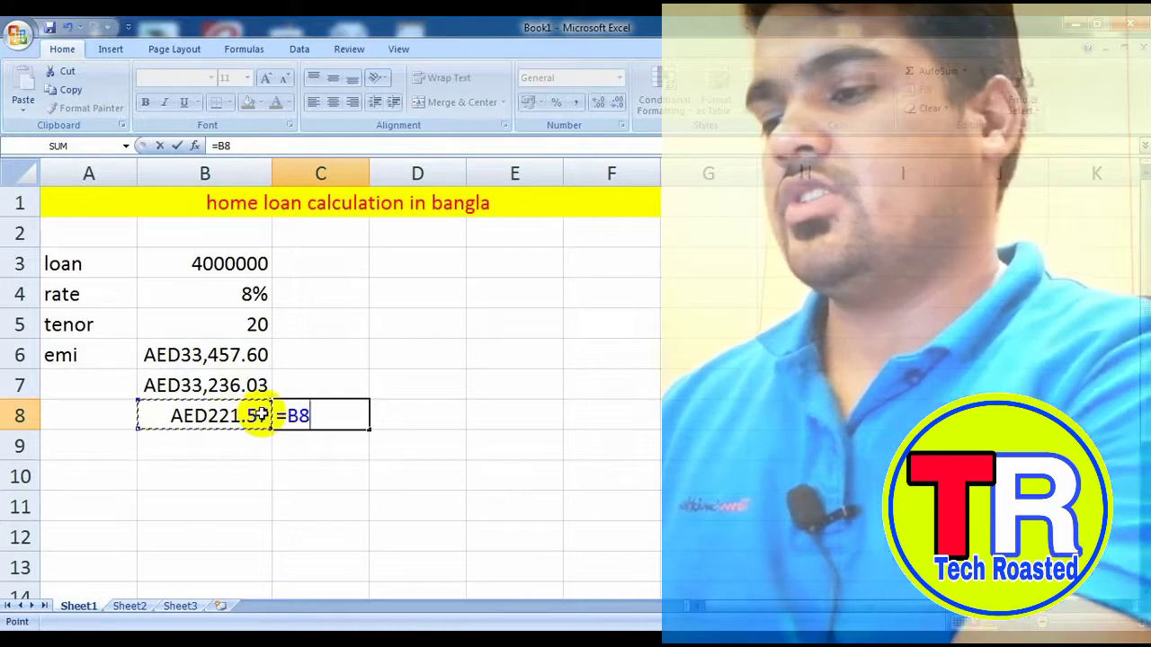
type("*20")
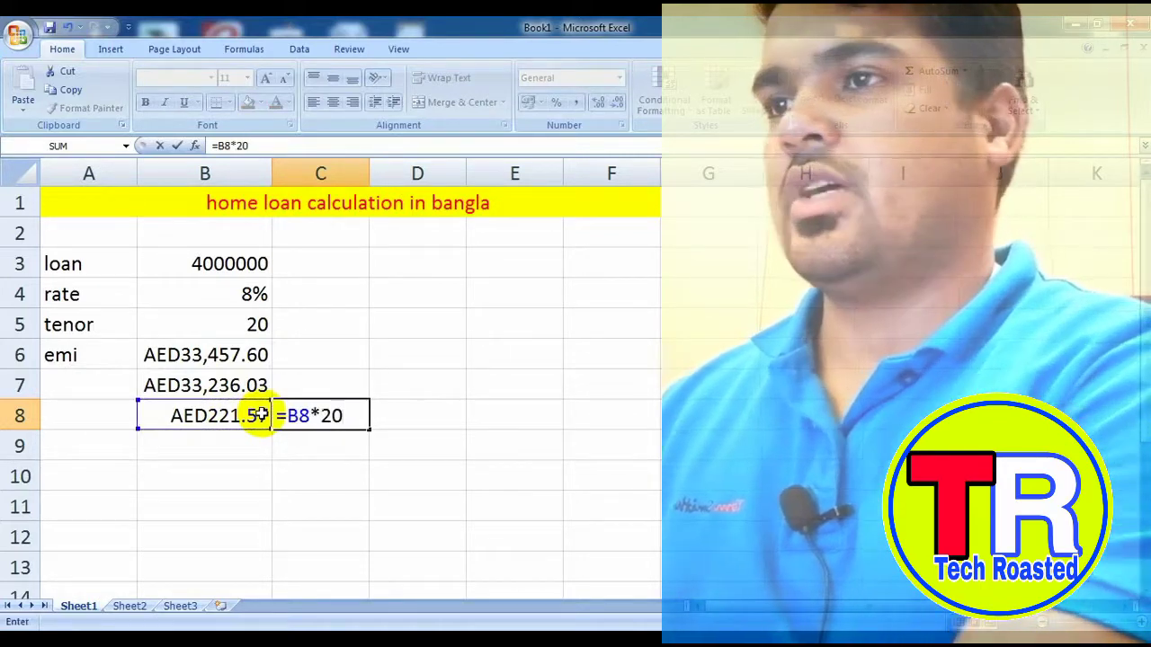
type("2")
key("BackSpace")
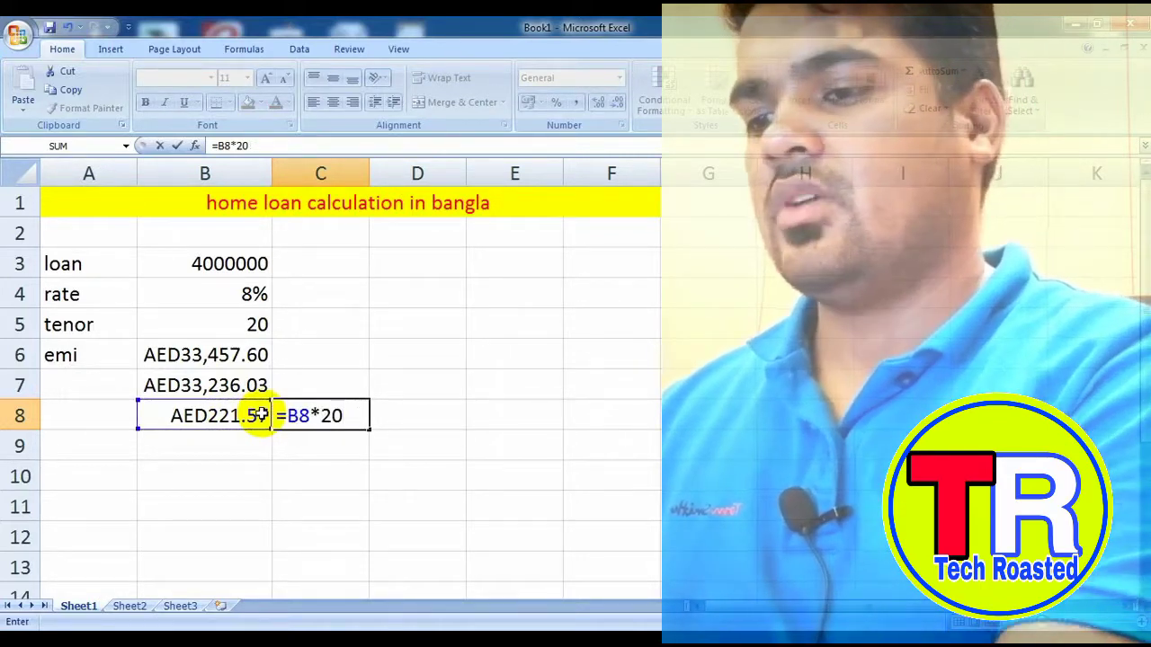
type("*1")
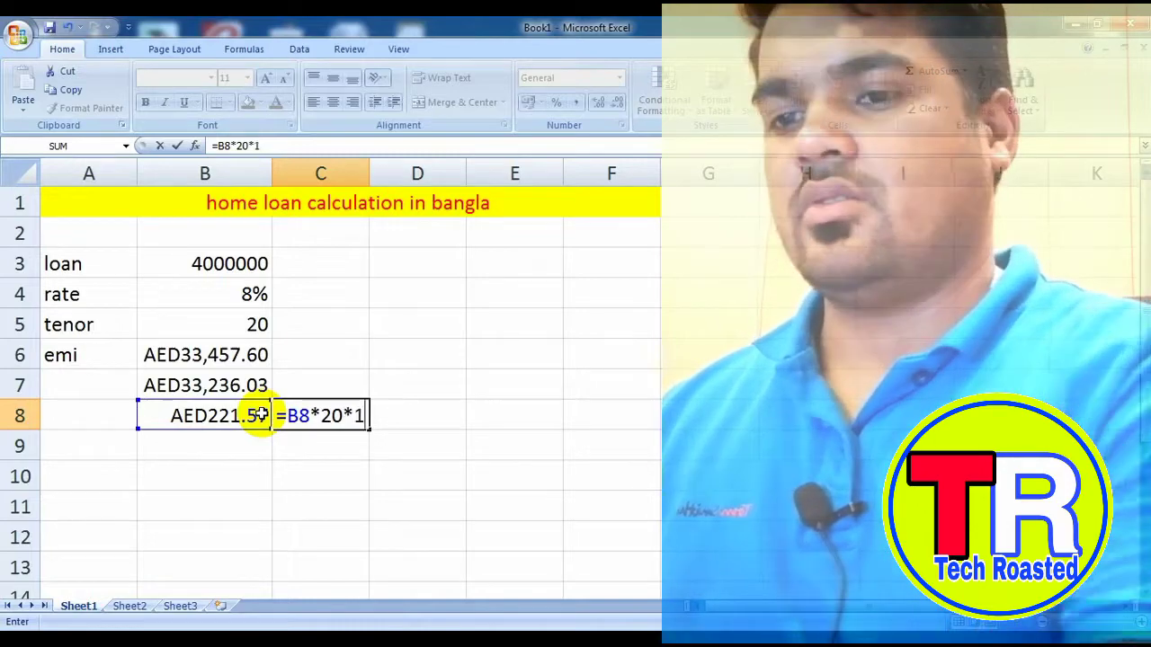
type("2")
key("Return")
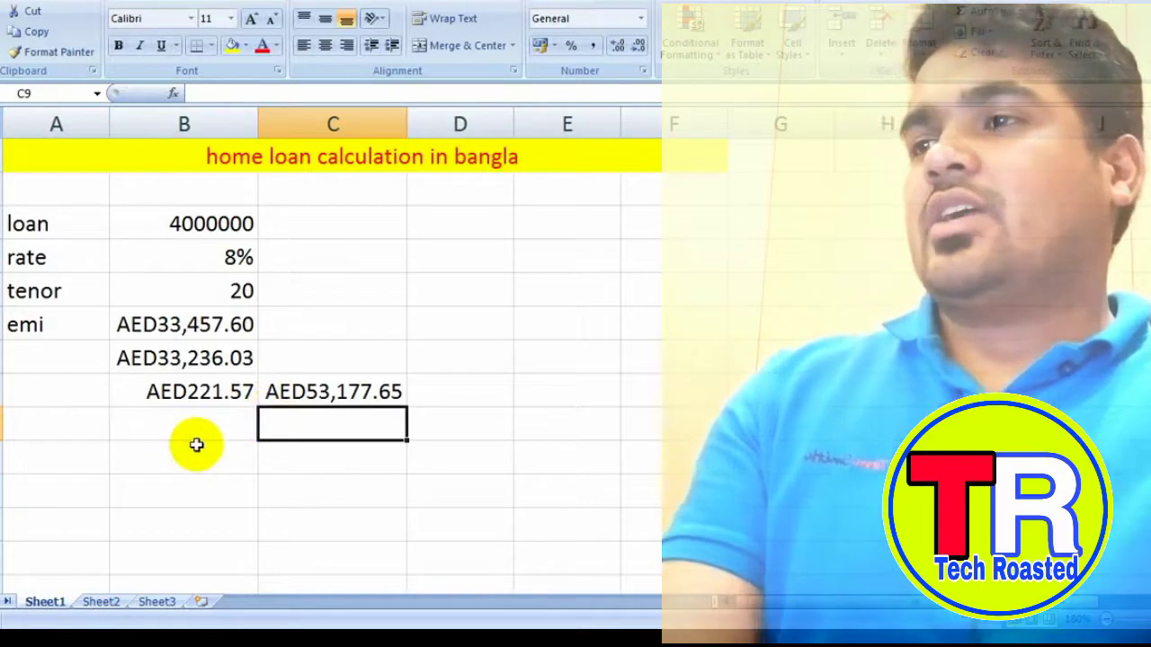
Enter the headings sl, loan and interest in A10:C10.
left_click(75, 456)
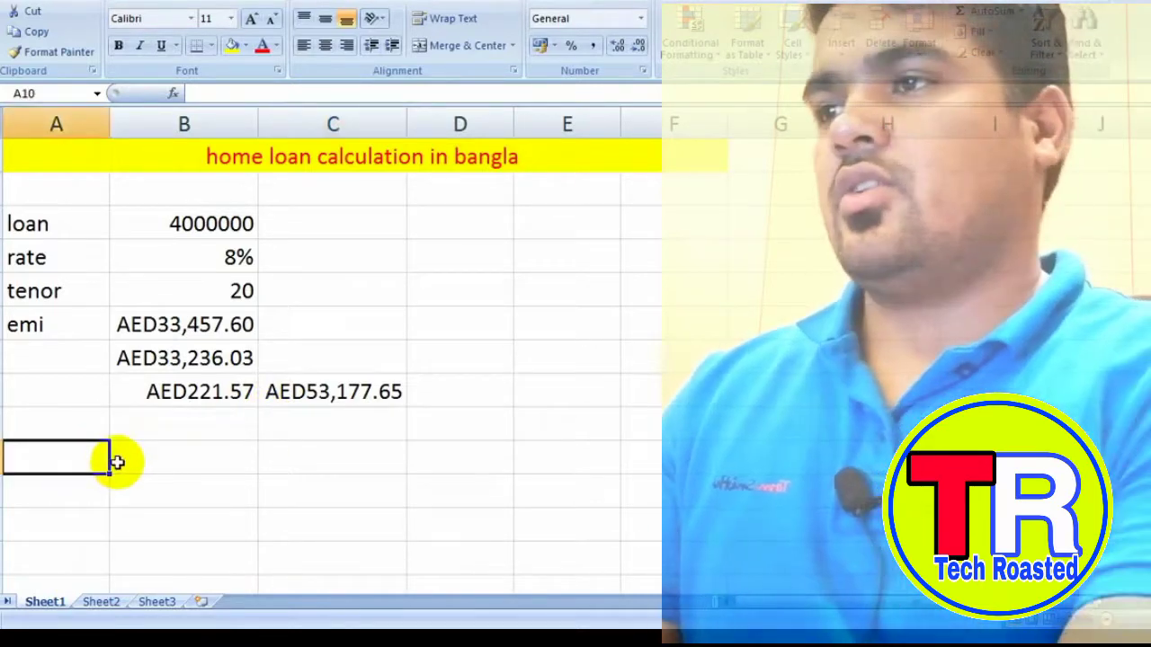
type("sl")
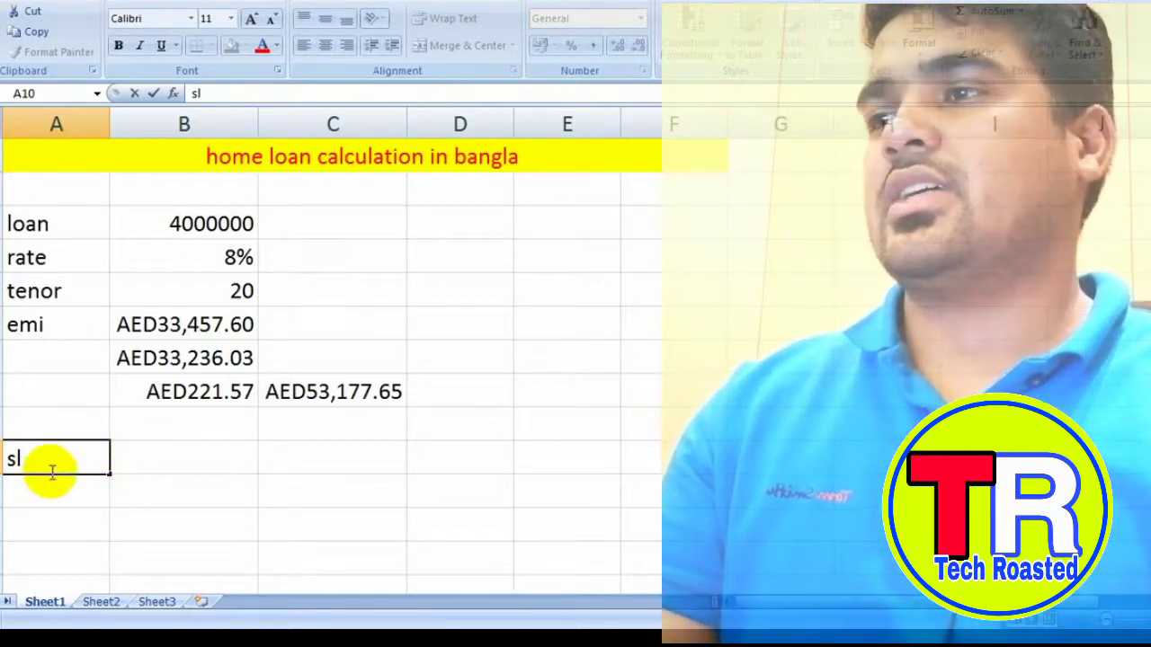
left_click(160, 451)
type("l")
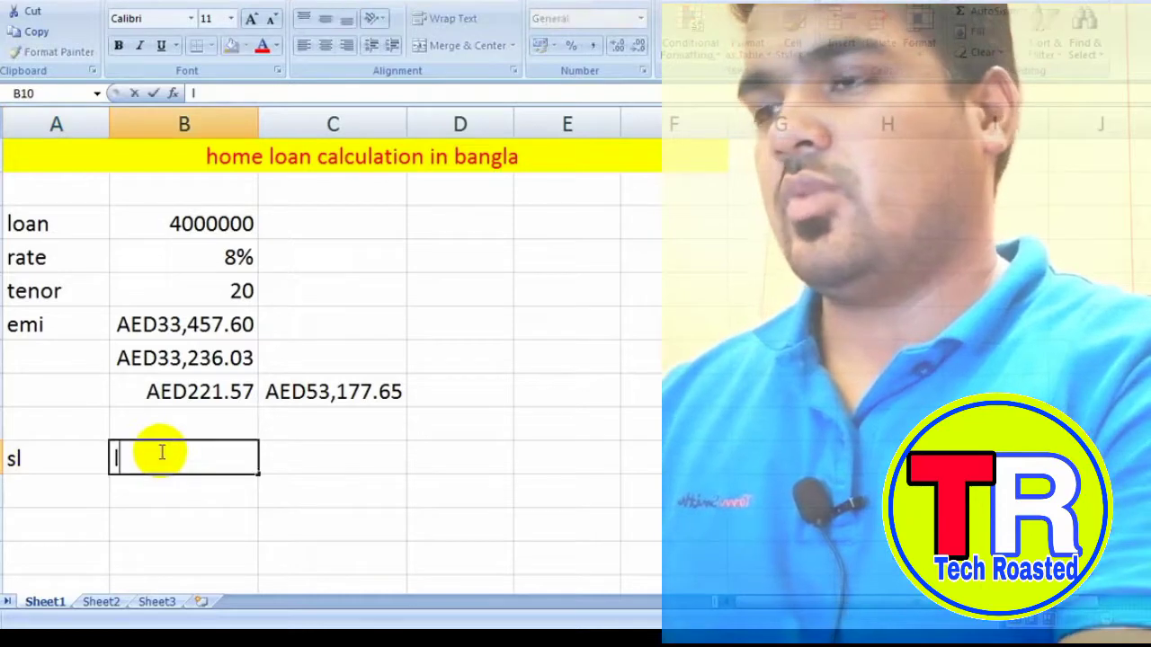
type("oan")
left_click(320, 459)
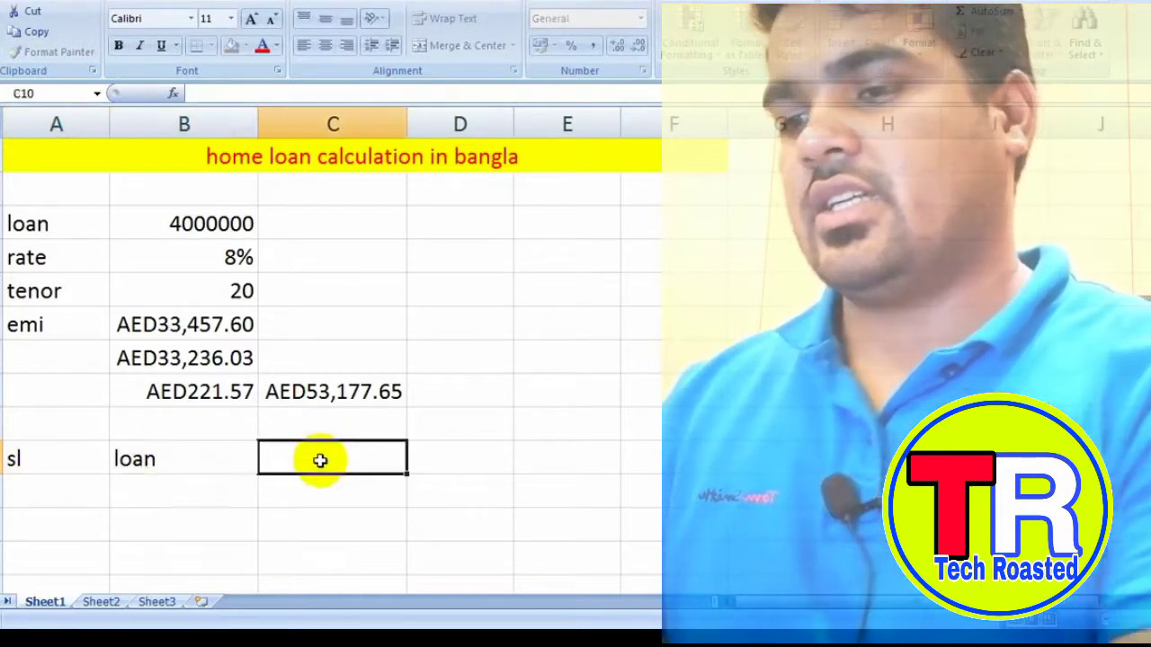
type("inter")
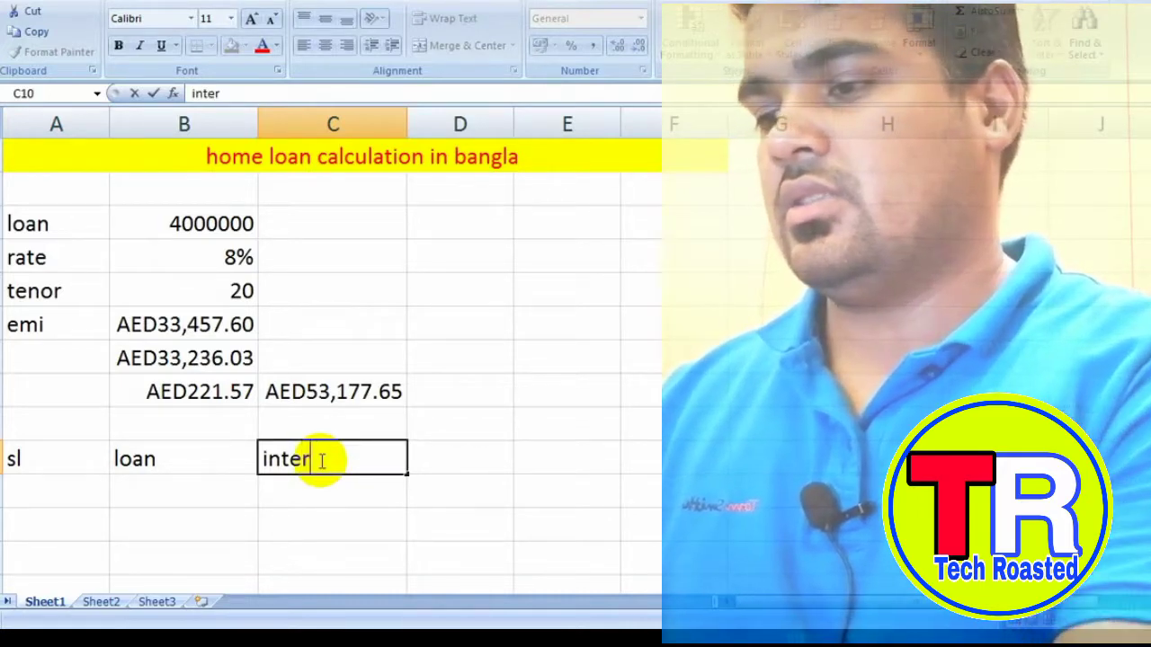
type("est")
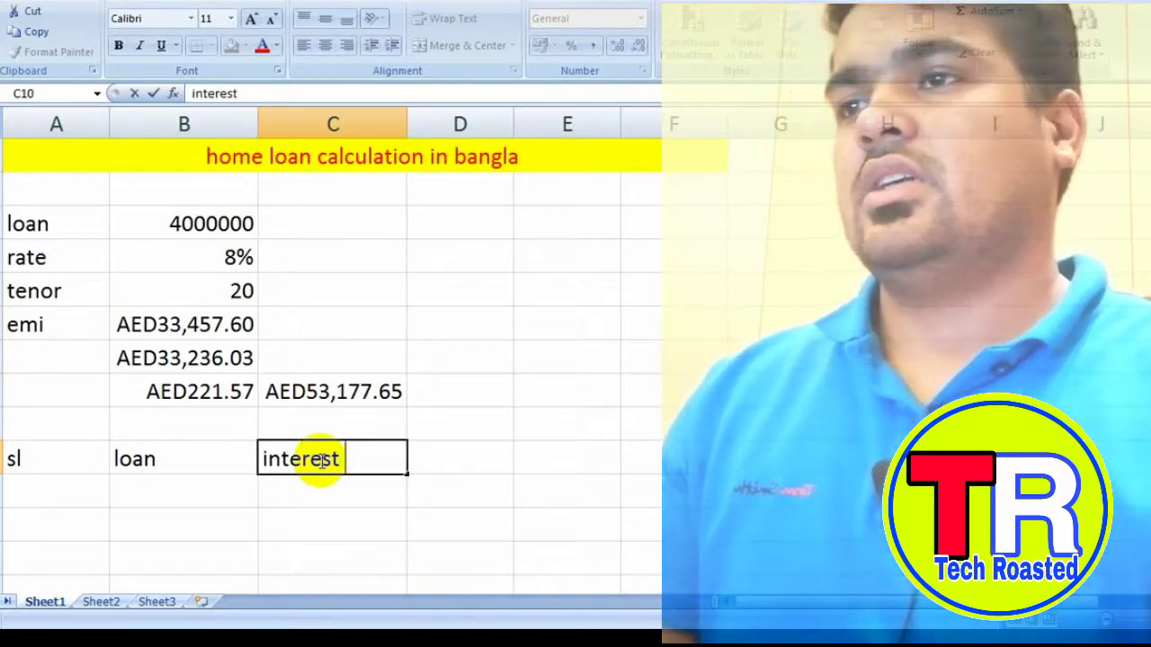
key("ctrl+Return")
Enter the headings monthly, orginal and remaning in D10:F10.
left_click(486, 456)
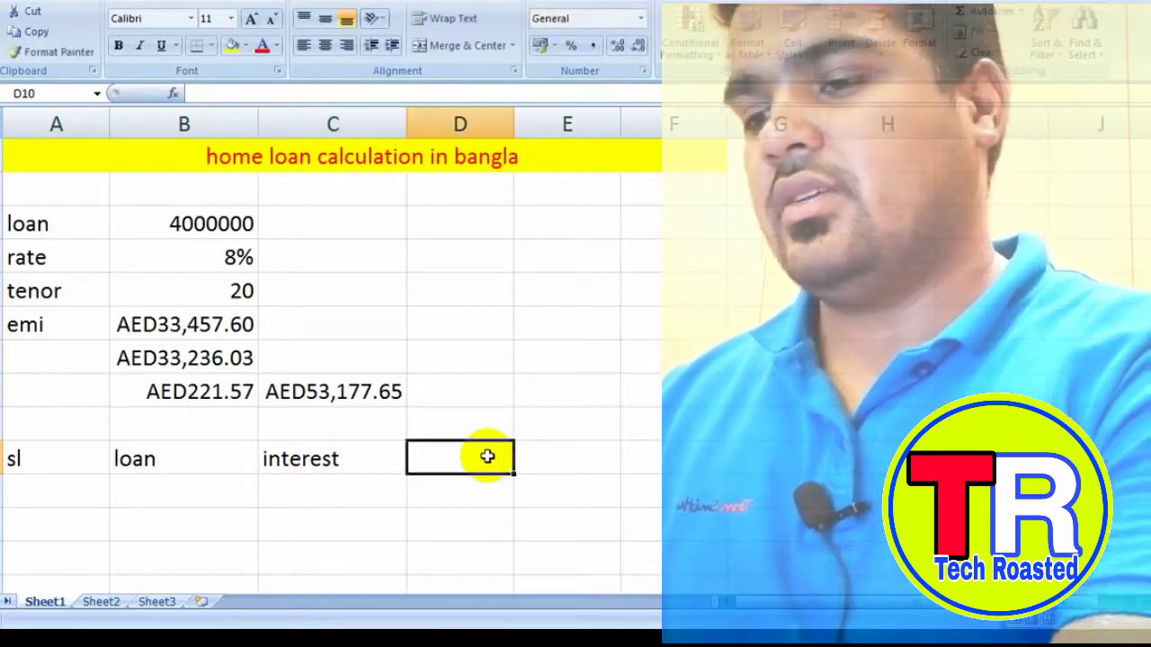
type("month")
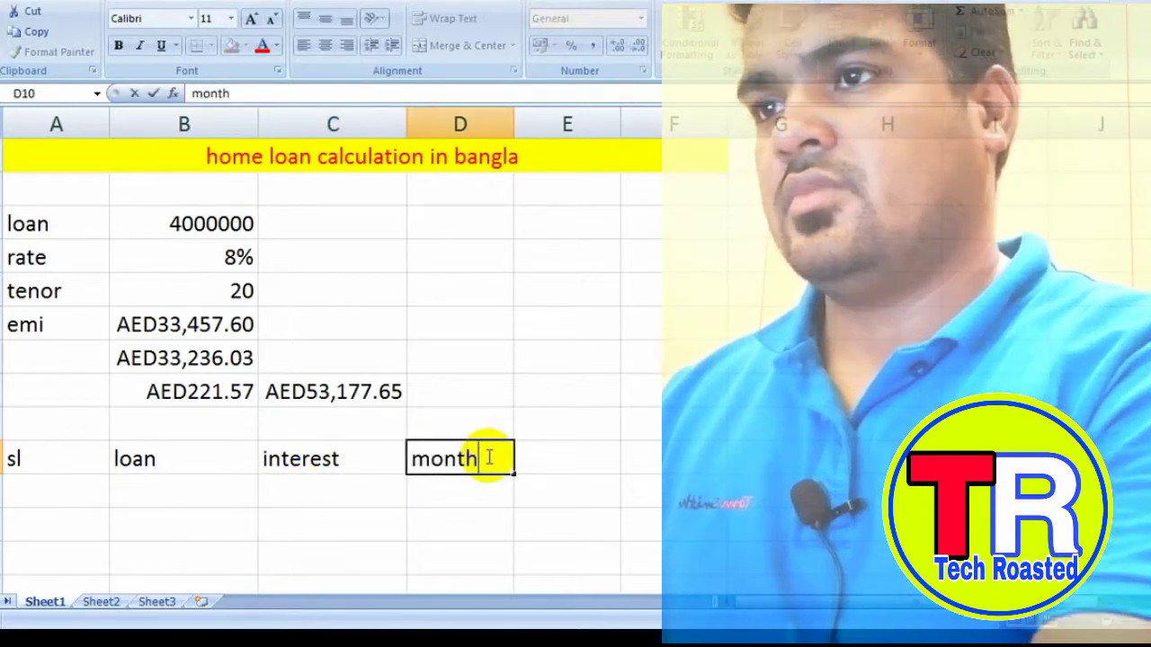
type("ly")
key("ctrl+Return")
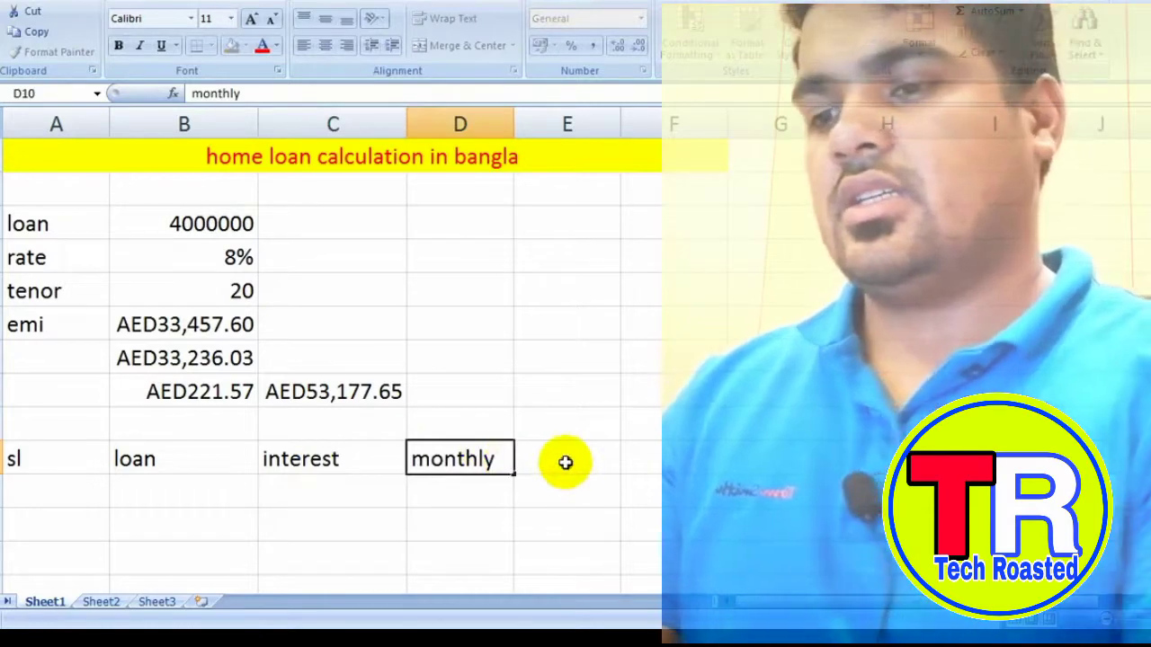
left_click(566, 462)
type("or")
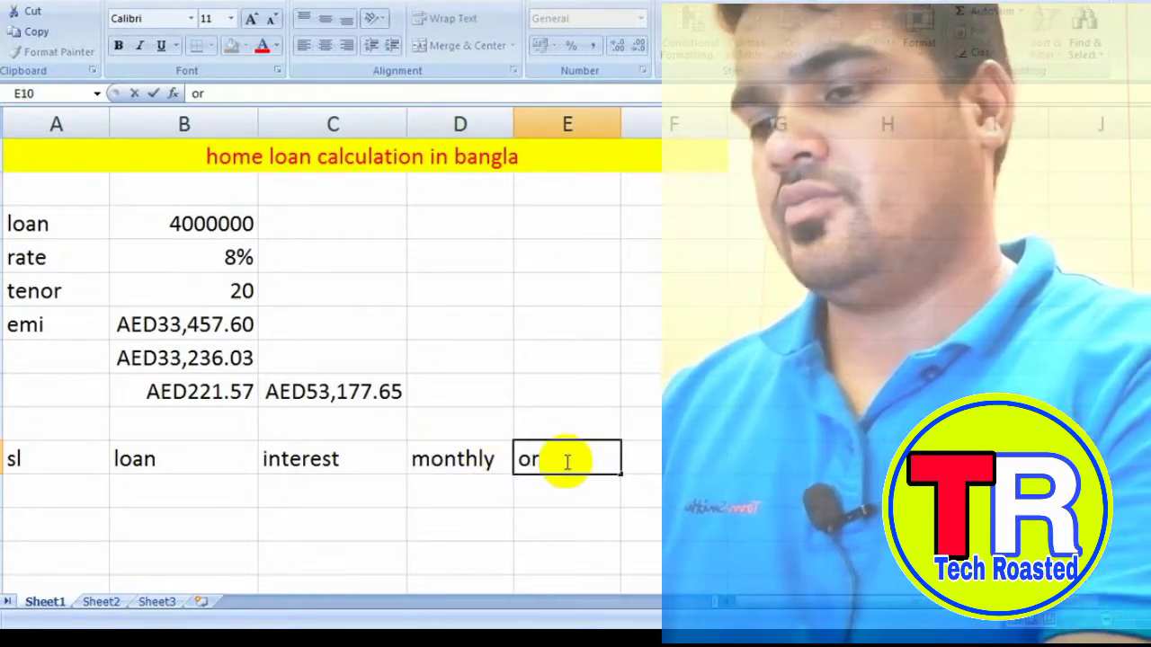
type("gina")
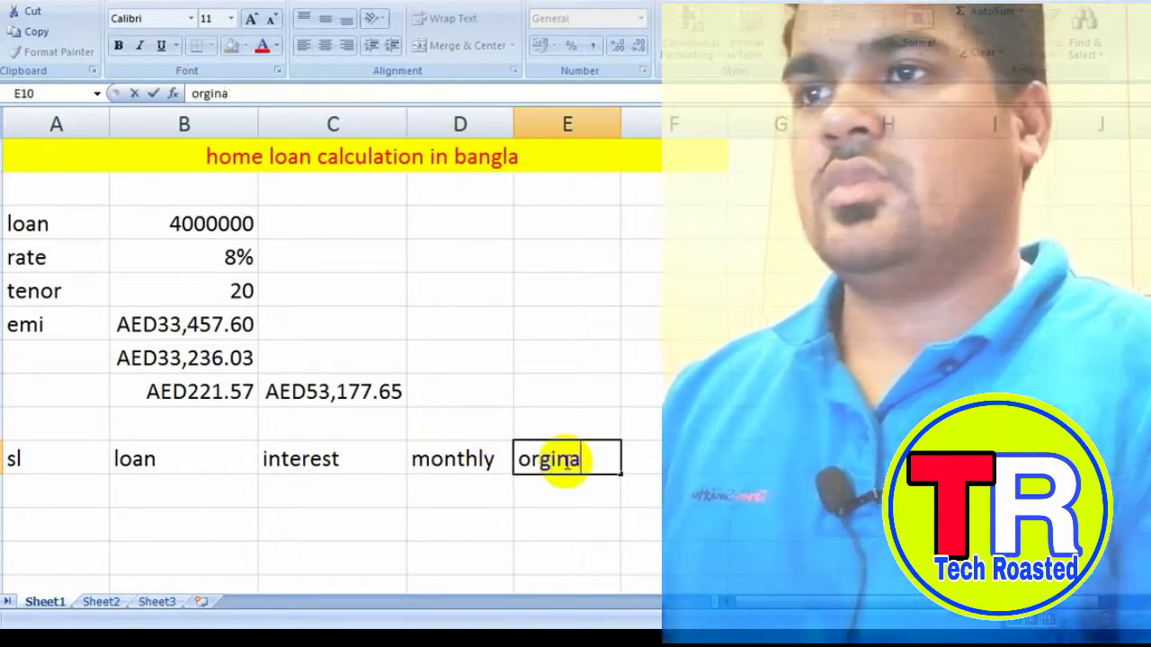
type("l")
left_click(676, 463)
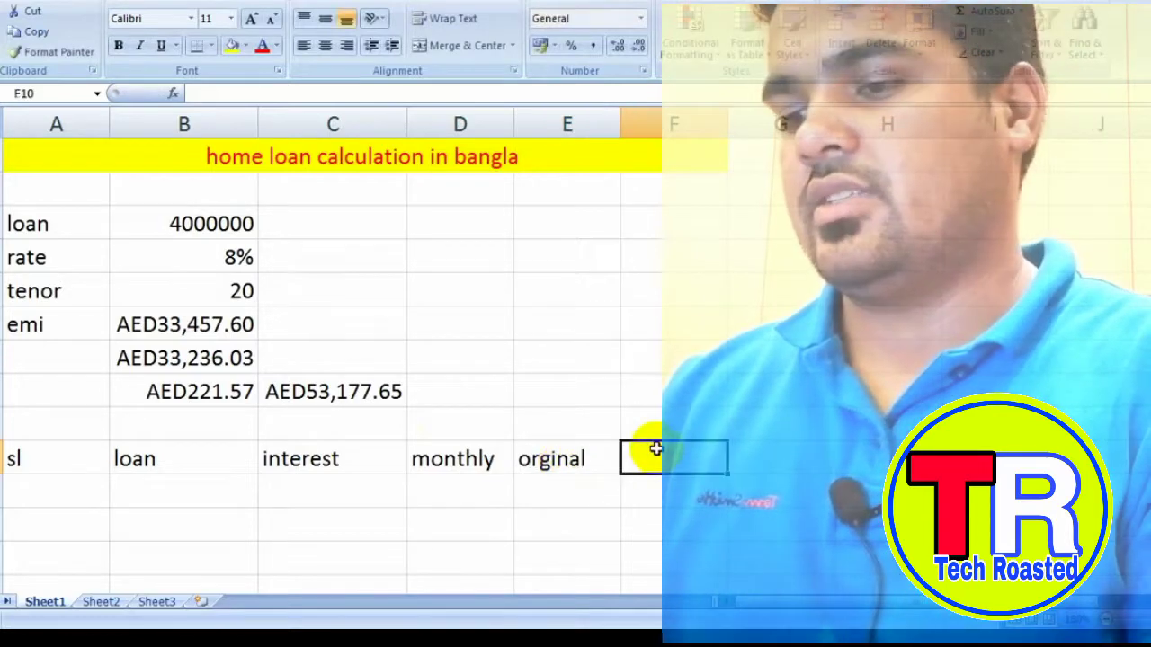
type("reman")
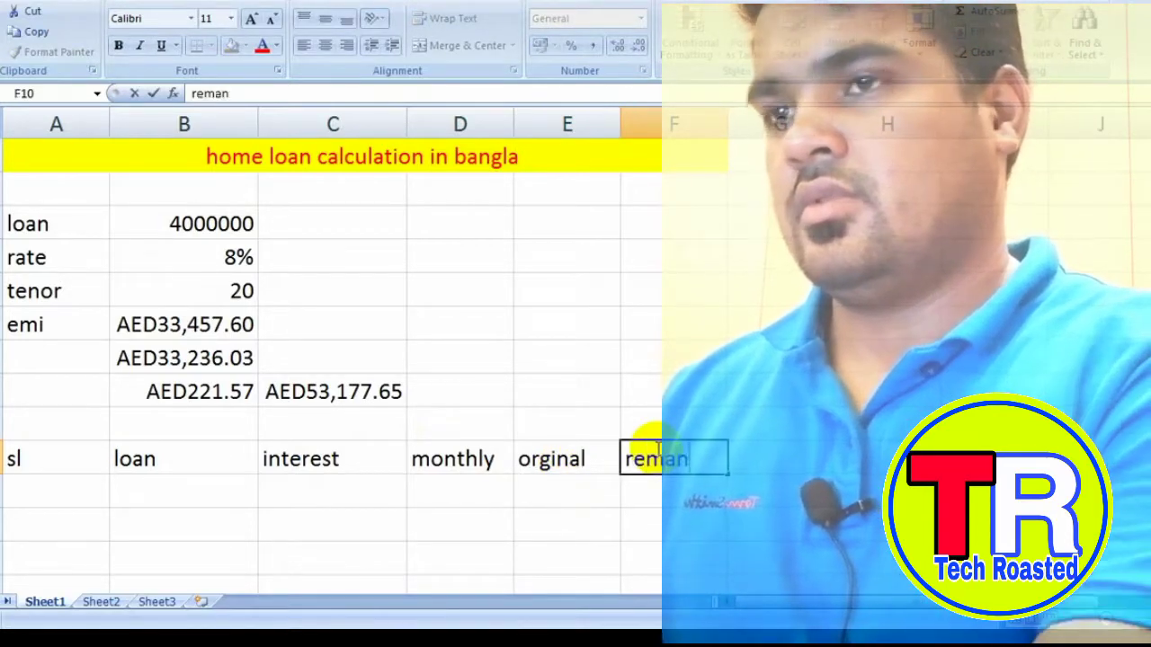
type("ing")
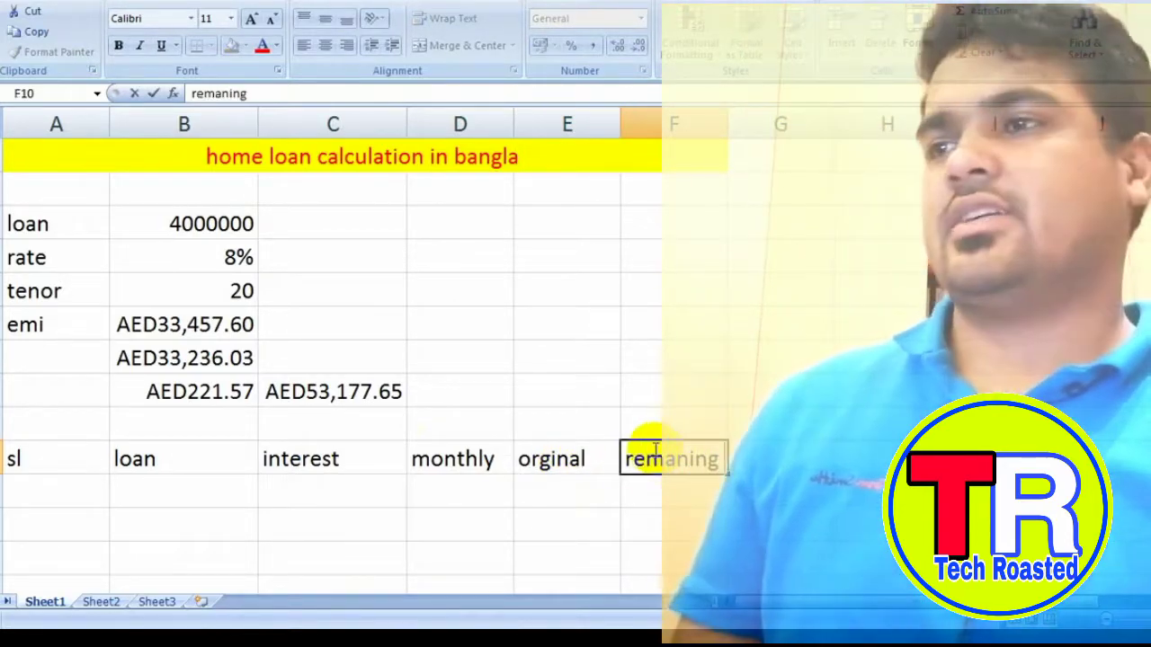
left_click(73, 497)
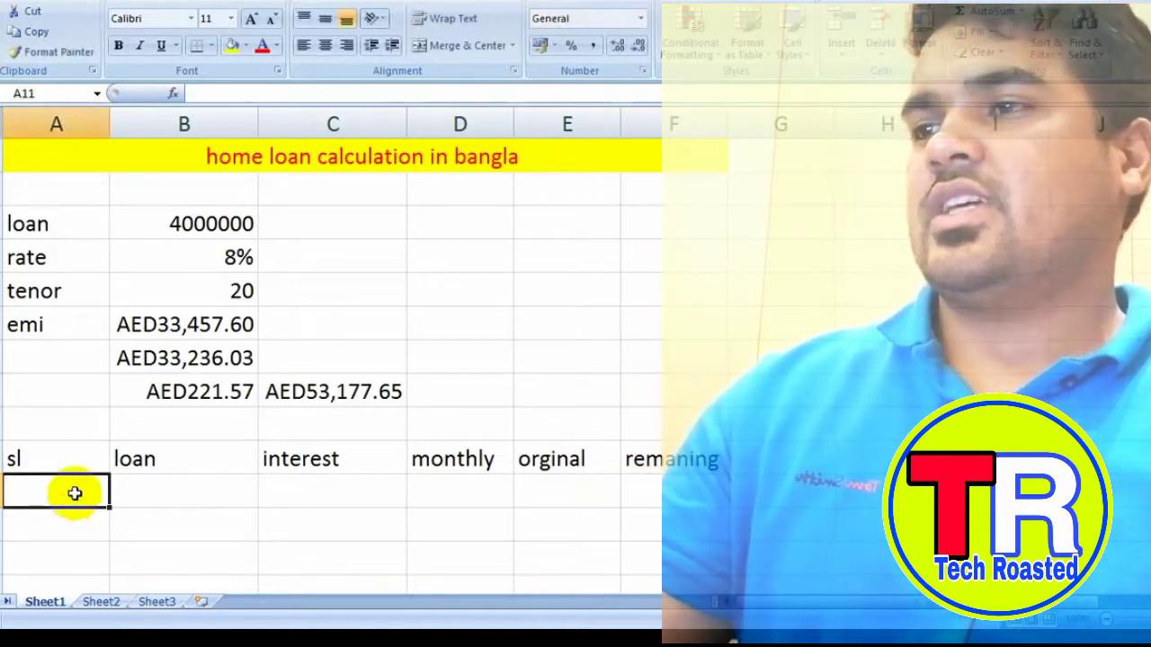
Enter 1 and 2 in A11:A12 and fill the series down to 240.
type("1")
left_click(78, 524)
type("2")
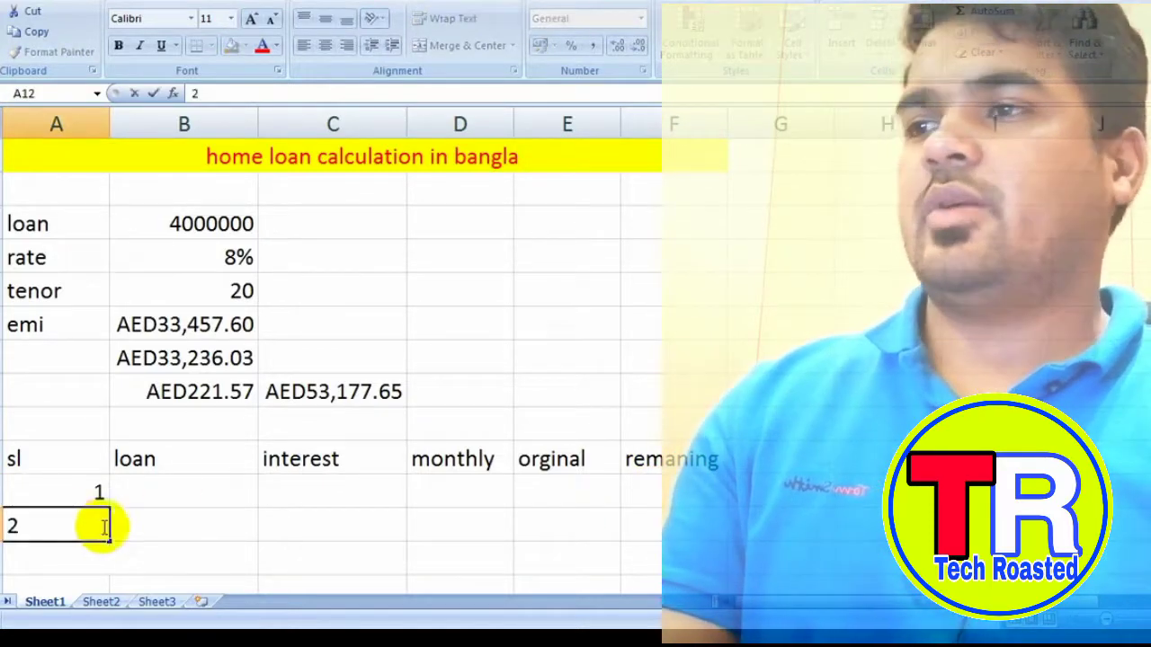
left_click(134, 524)
scroll(144, 495, "down", 2)
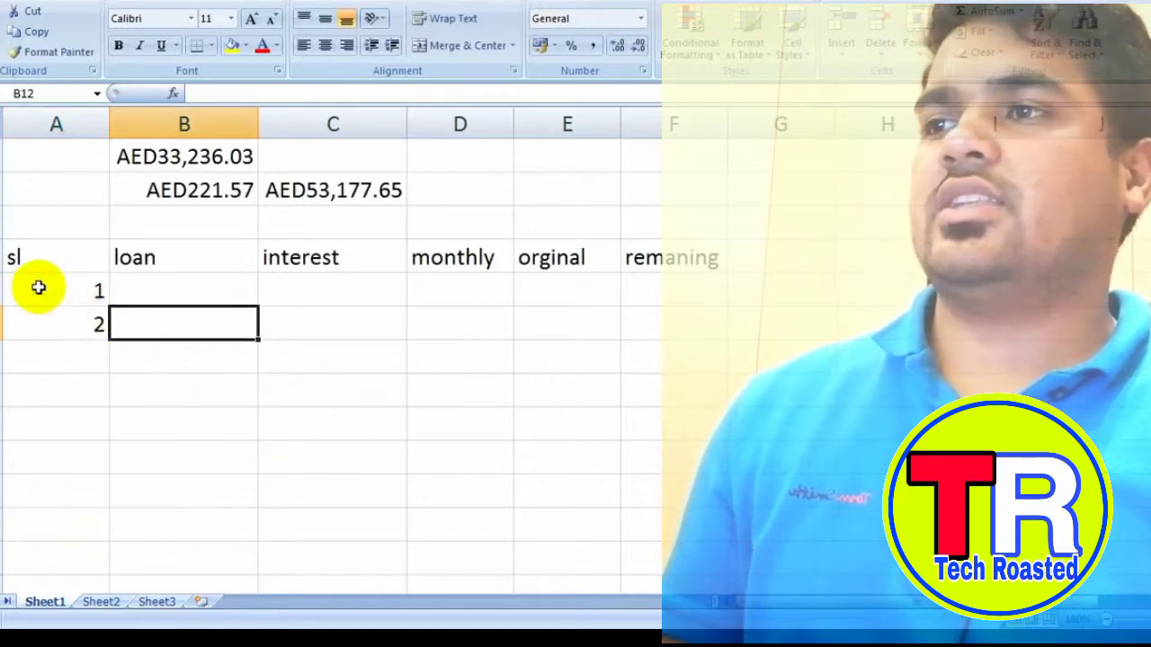
mouse_move(39, 287)
left_mouse_down()
mouse_move(71, 315)
mouse_move(115, 608)
left_mouse_up()
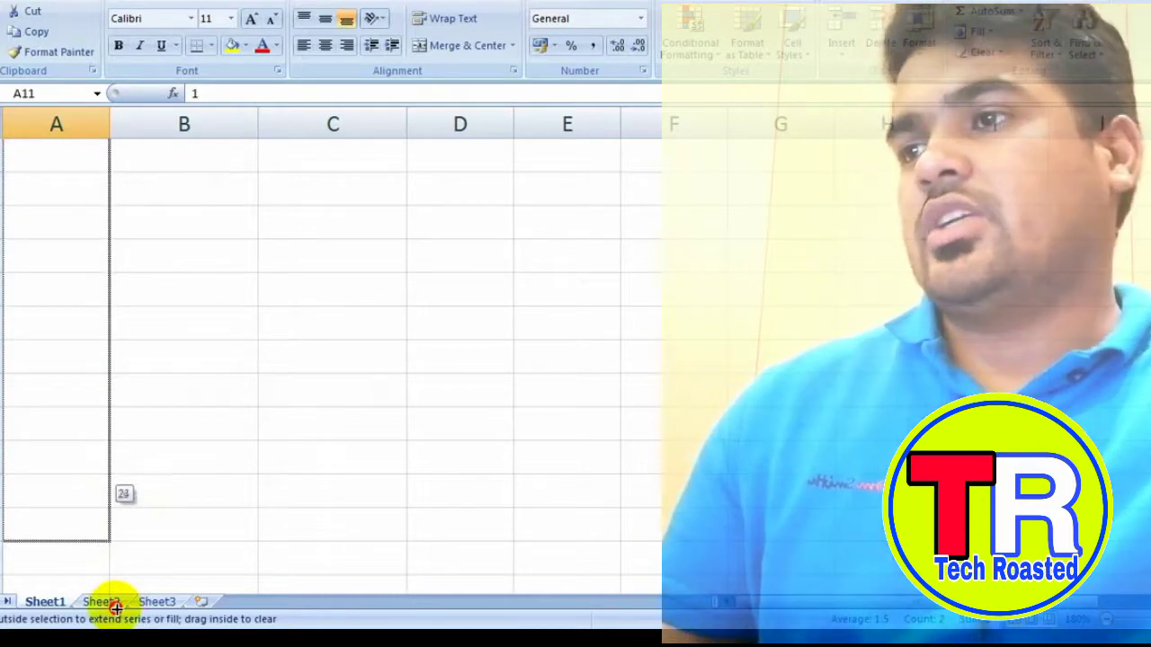
left_click_drag(115, 609, 130, 619)
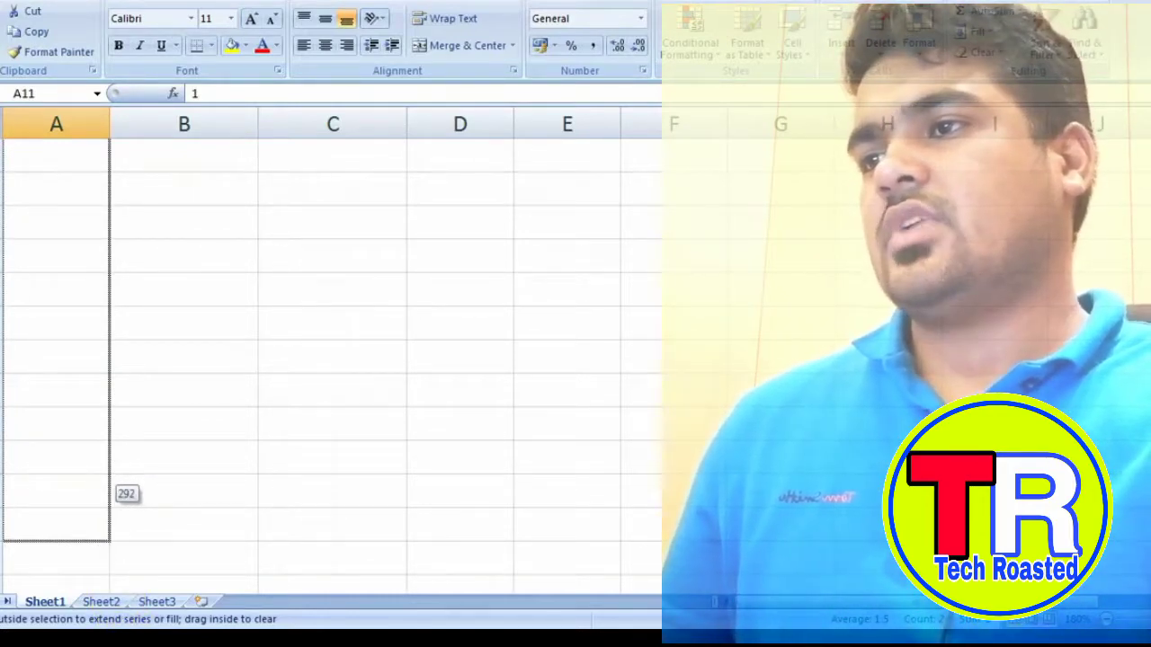
left_click_drag(103, 583, 103, 135)
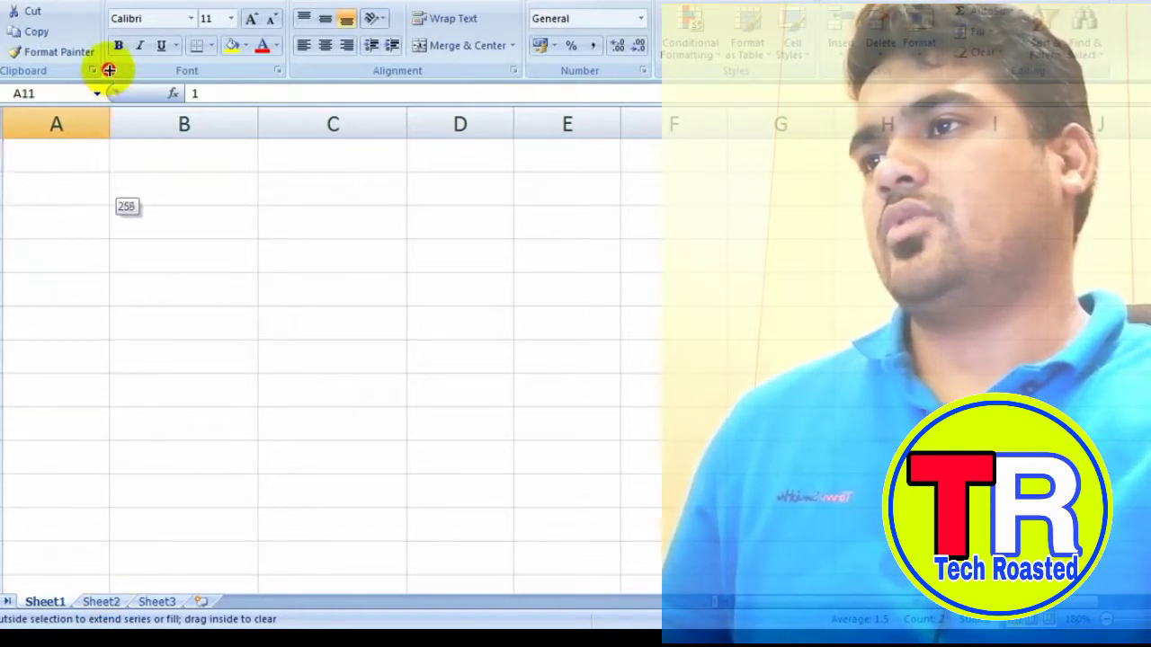
left_click_drag(109, 85, 111, 372)
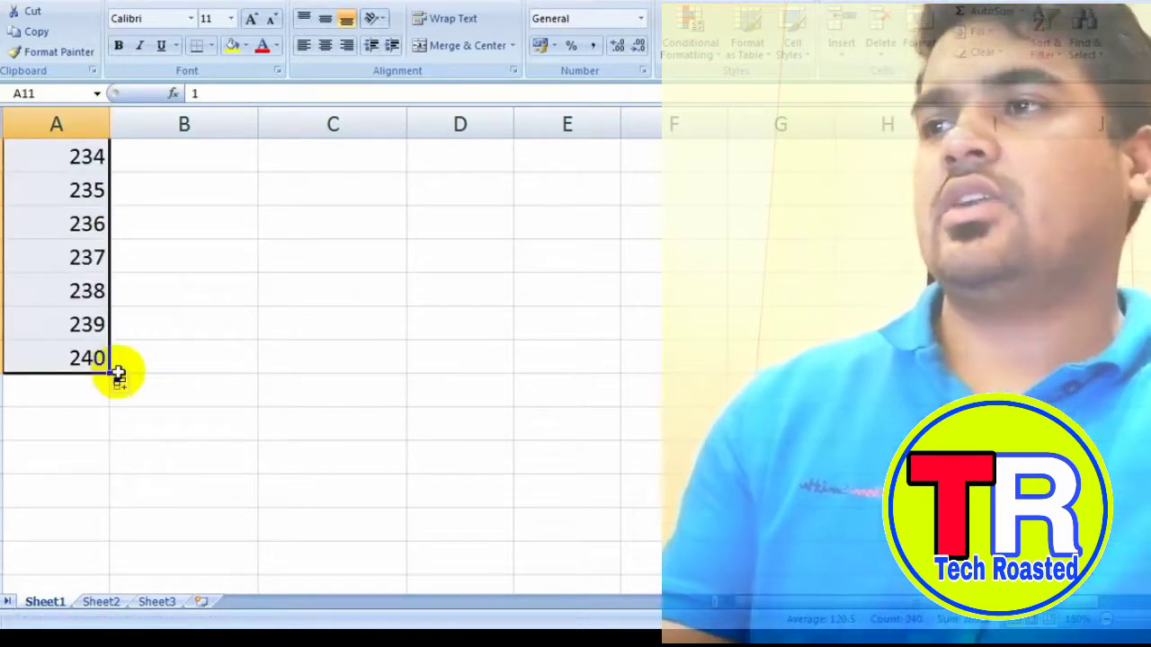
scroll(72, 323, "up", 4)
scroll(77, 326, "up", 5)
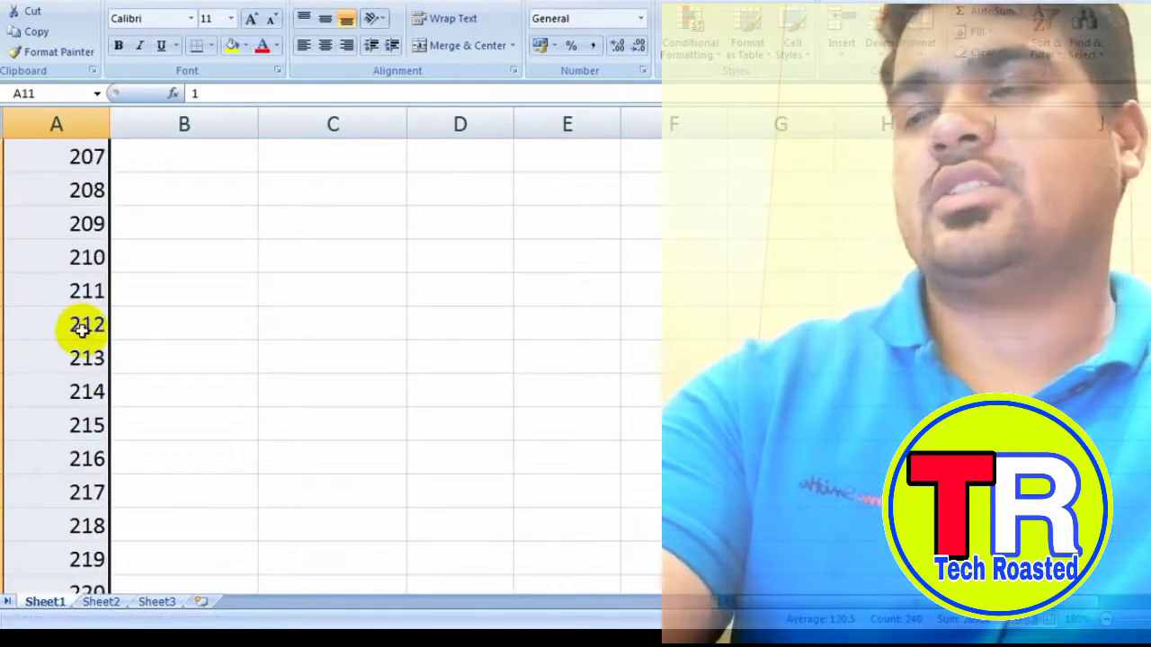
scroll(81, 326, "up", 15)
scroll(123, 298, "up", 3)
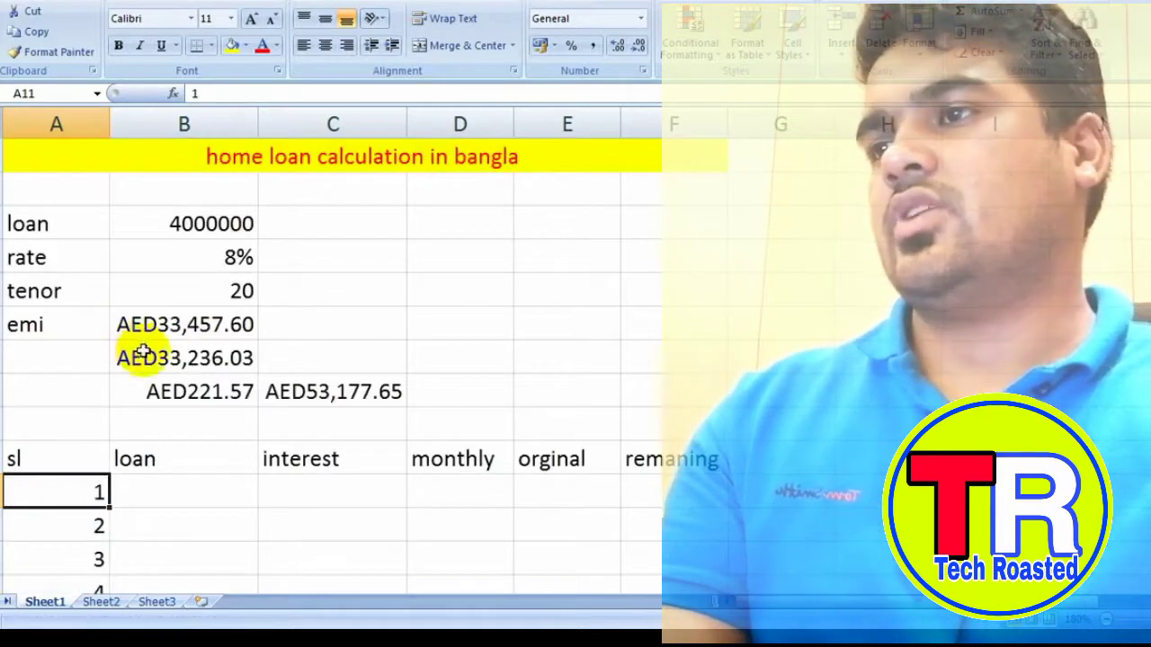
scroll(216, 475, "down", 1)
left_click(199, 398)
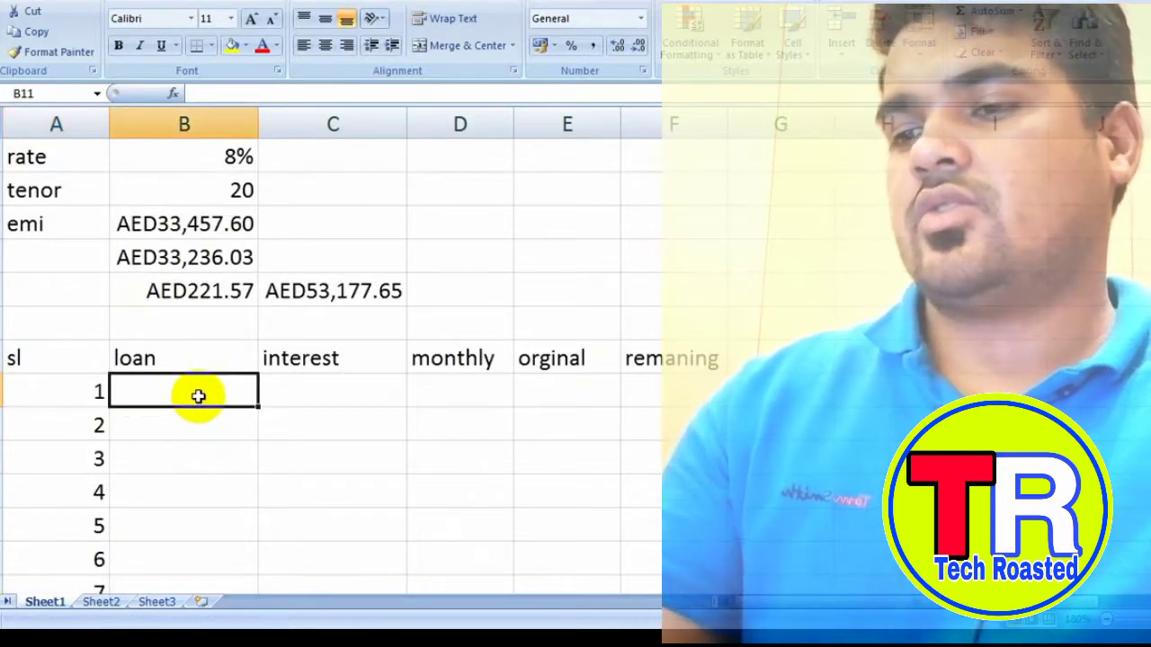
Enter loan 4000000 in B11 and interest =$B$4*B11 (320000) in C11.
type("40000")
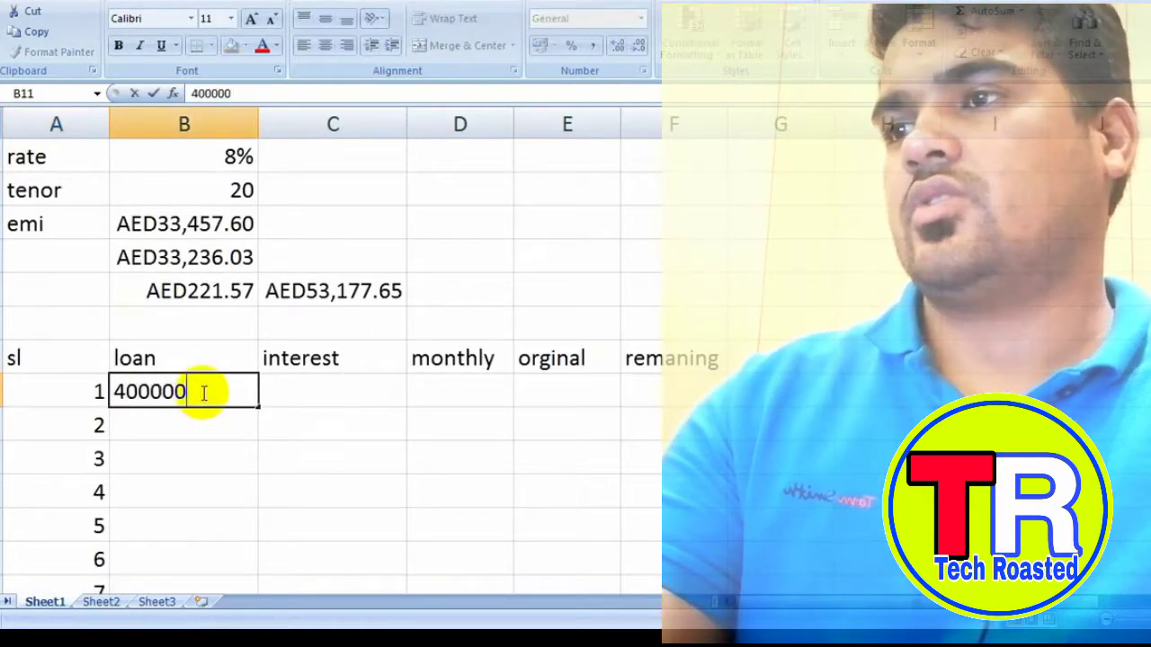
type("0")
left_click(305, 400)
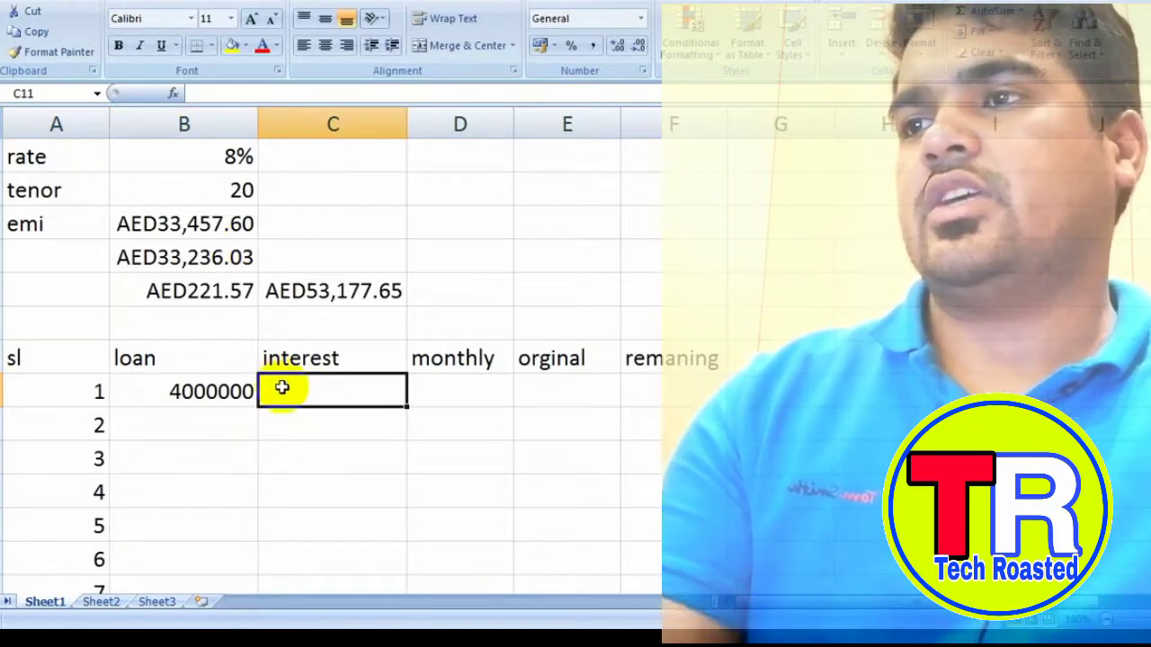
type("=")
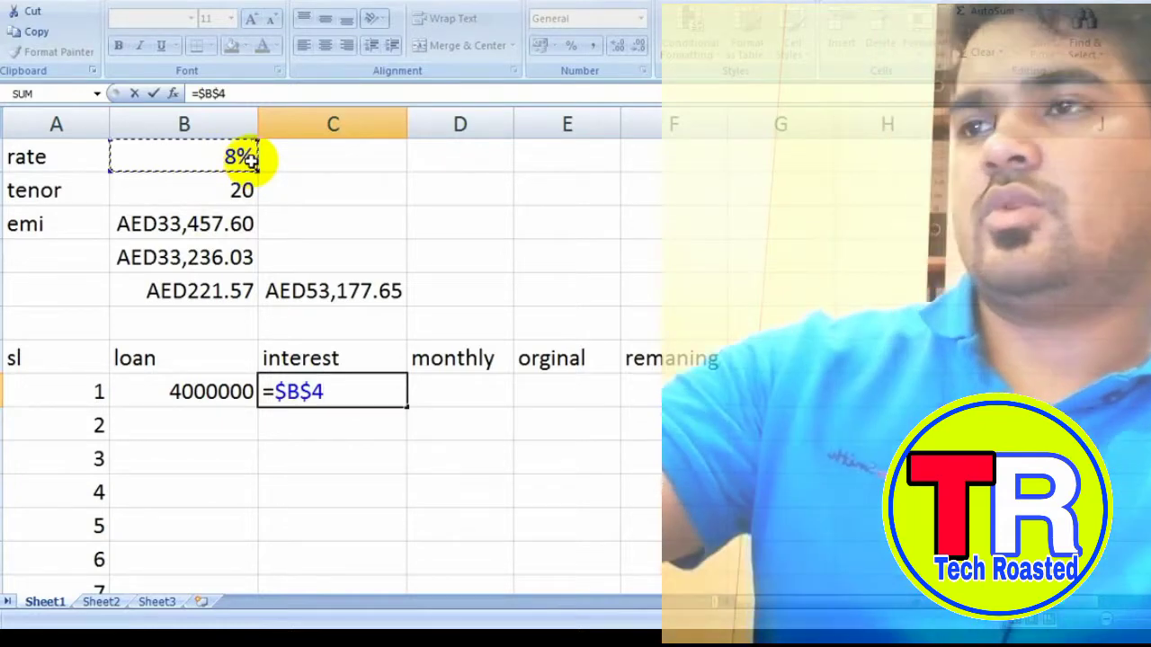
type("*")
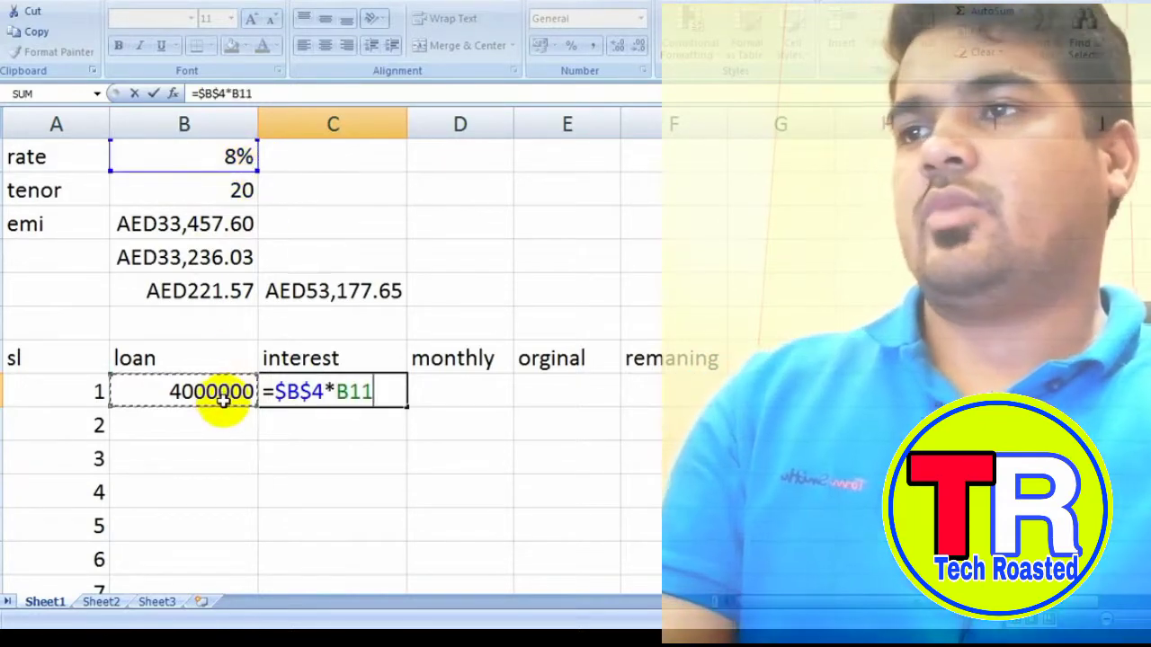
key("Return")
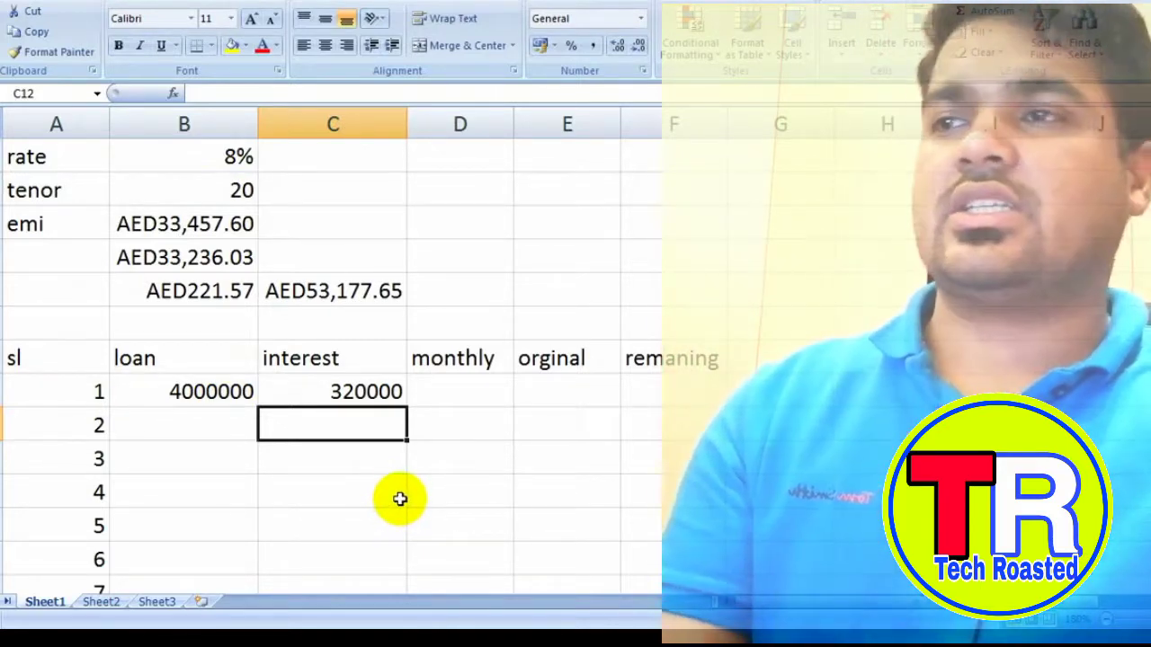
Enter =C11/12 in D11 for a monthly interest of 26666.67.
left_click(441, 393)
type("=")
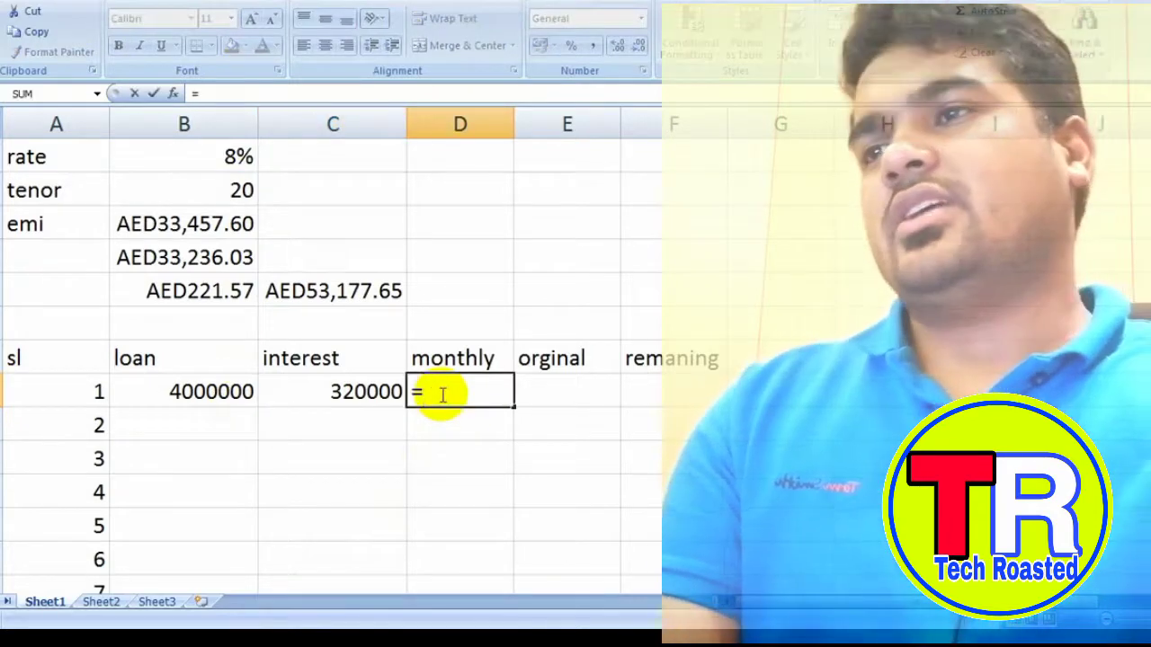
left_click(349, 394)
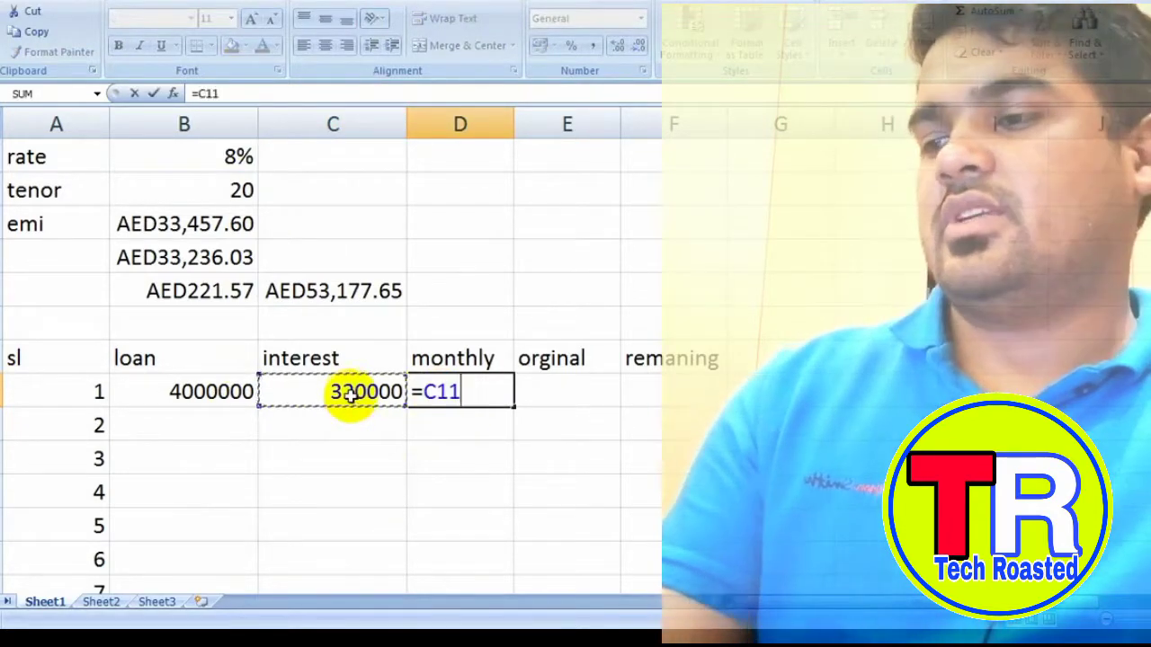
type("2")
key("Return")
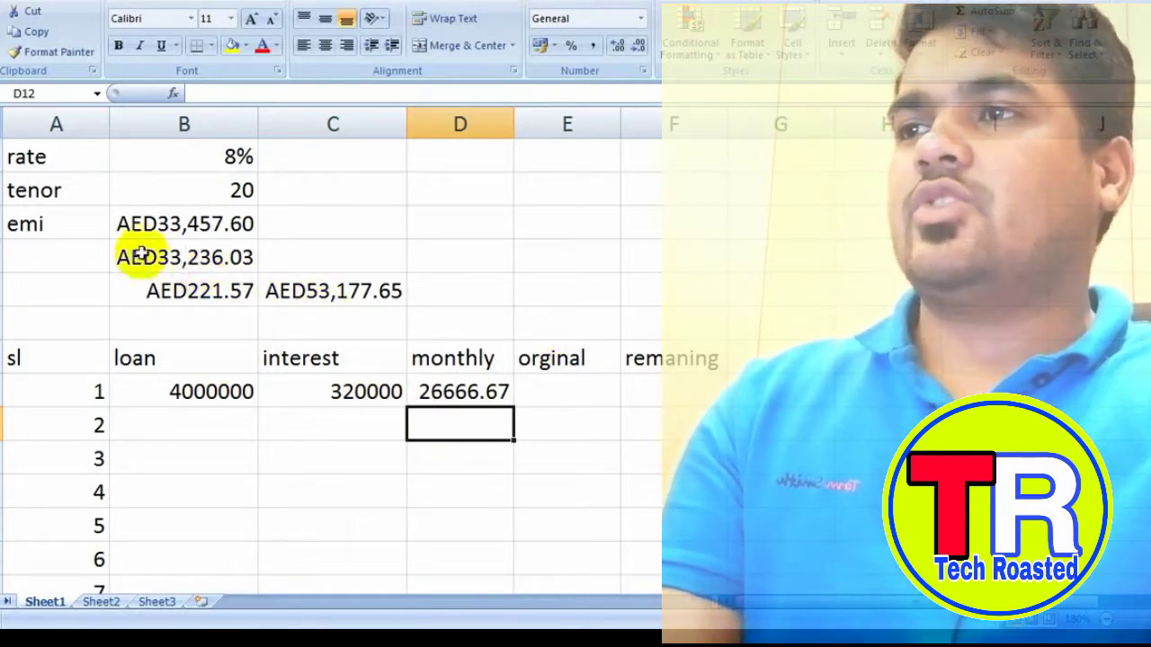
Review the EMI formula in B6 and the monthly formula in D11.
left_click(129, 223)
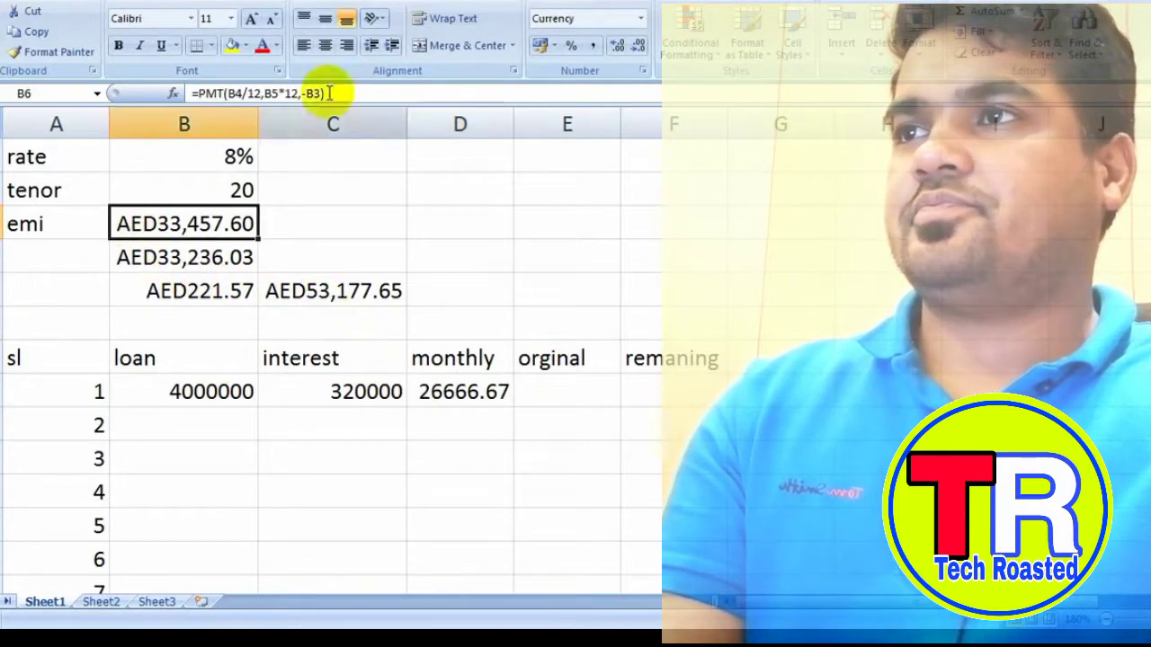
left_click(328, 234)
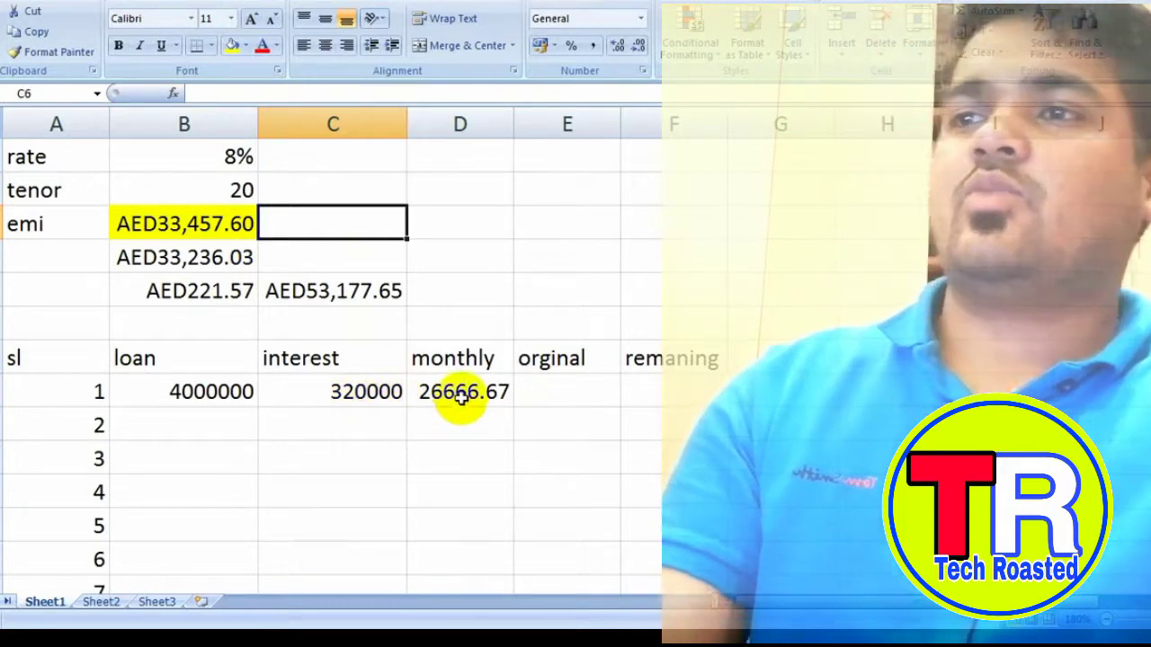
left_click(462, 398)
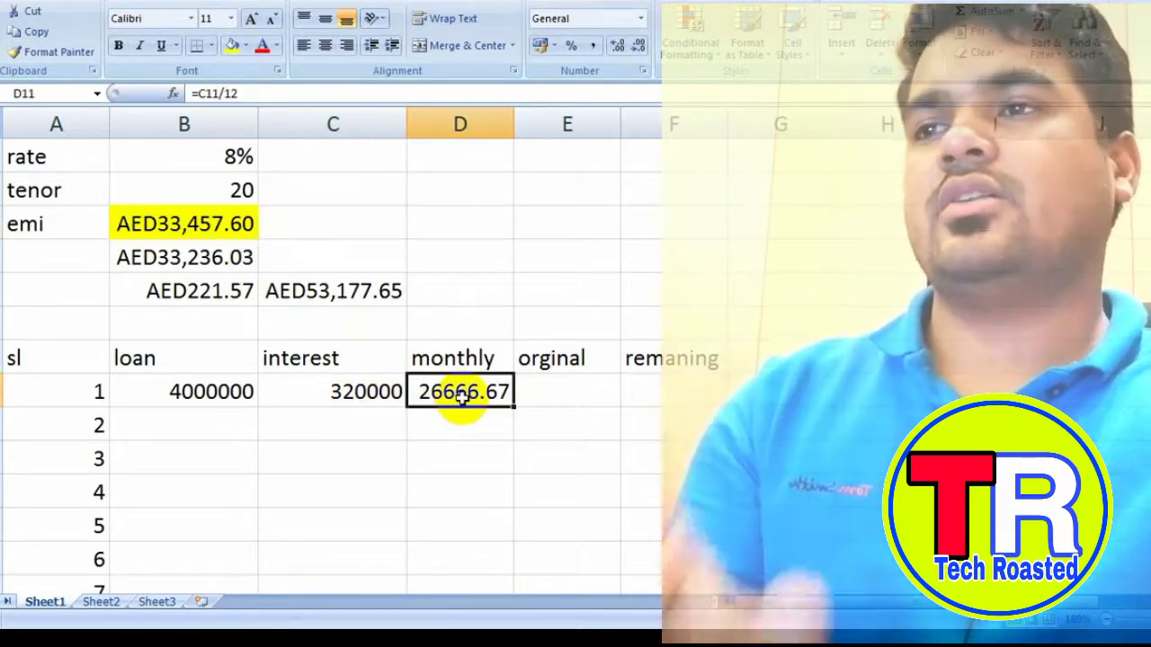
left_click(548, 393)
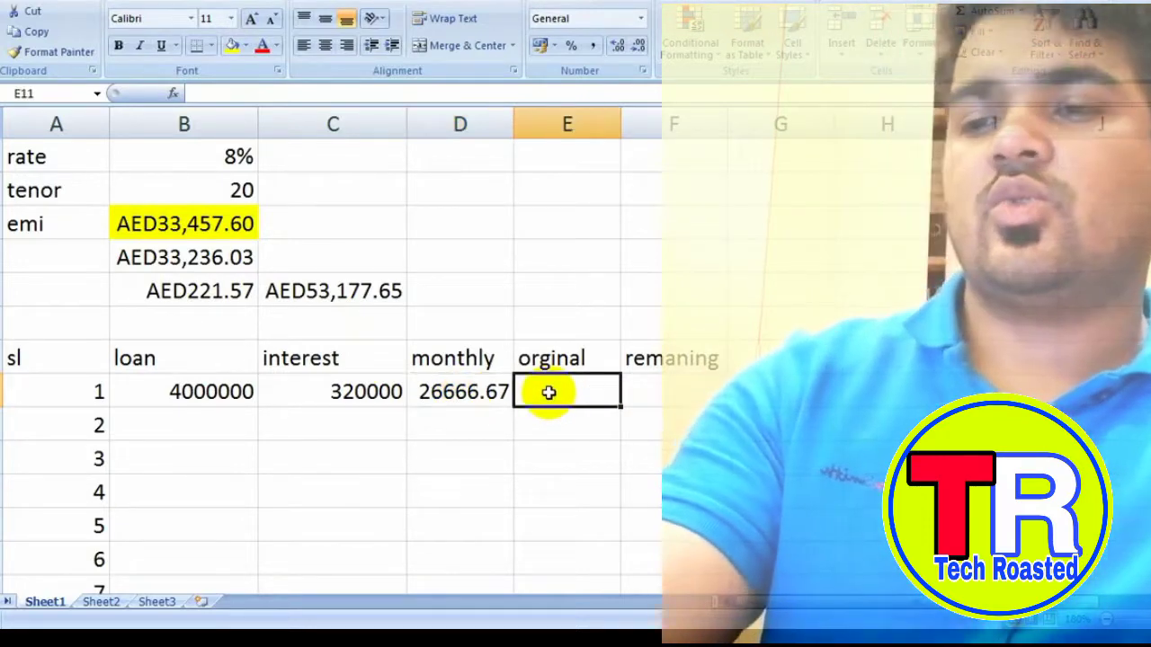
Enter =$B$6-D11 in E11 for a principal part of AED6,790.94.
type("=")
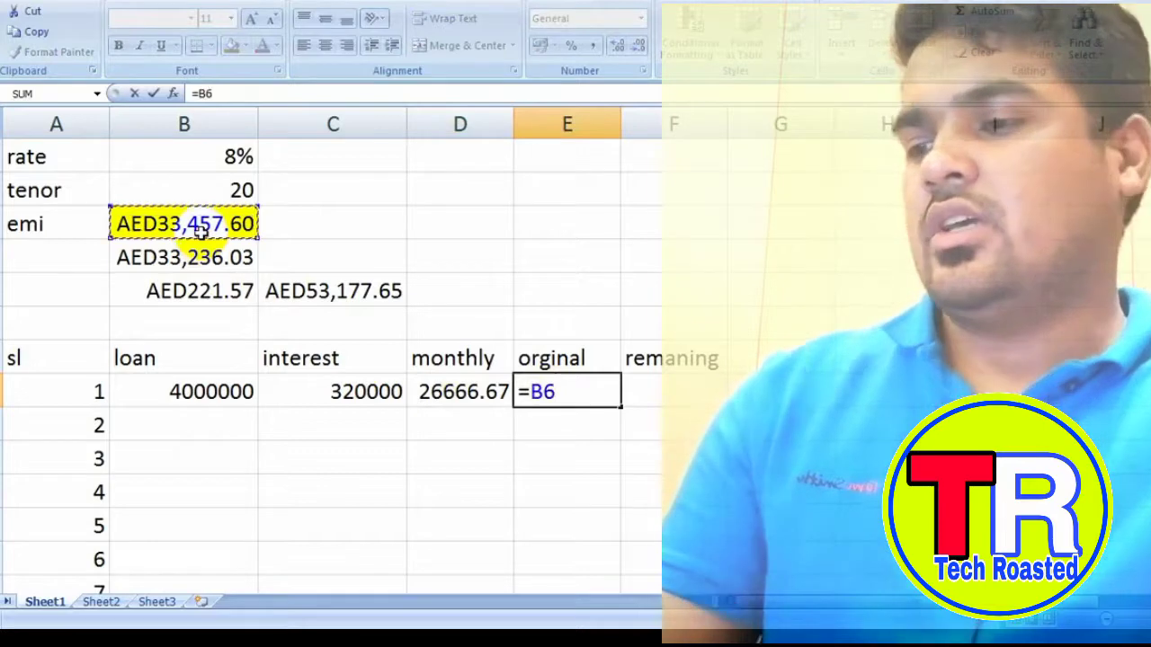
key("F4")
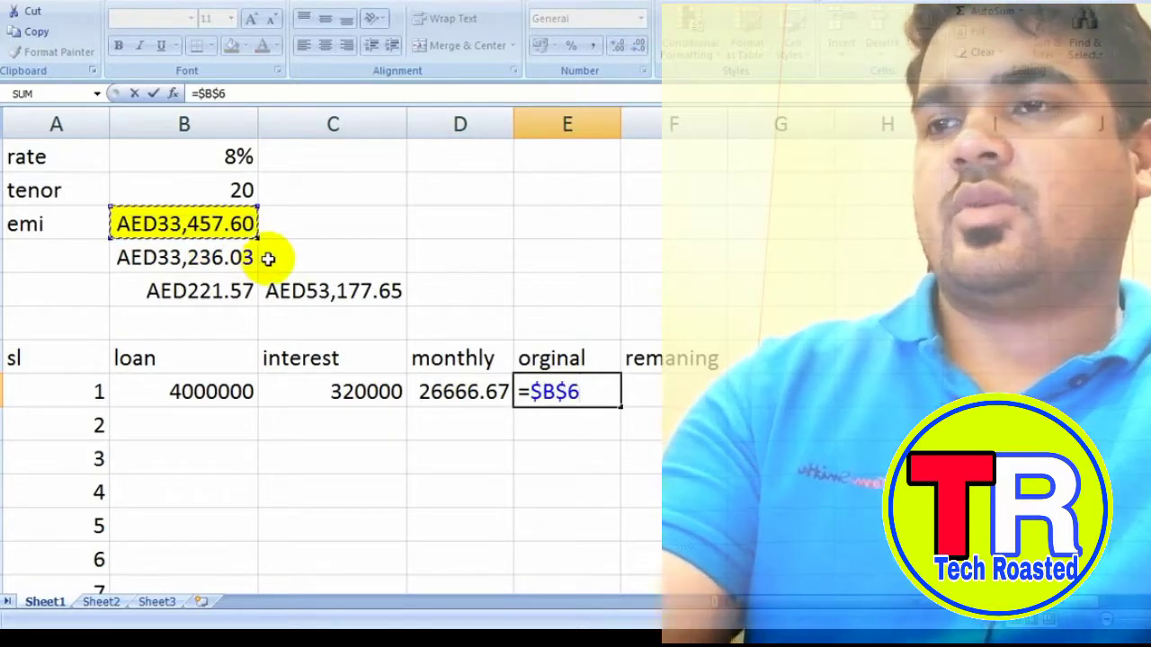
left_click(462, 394)
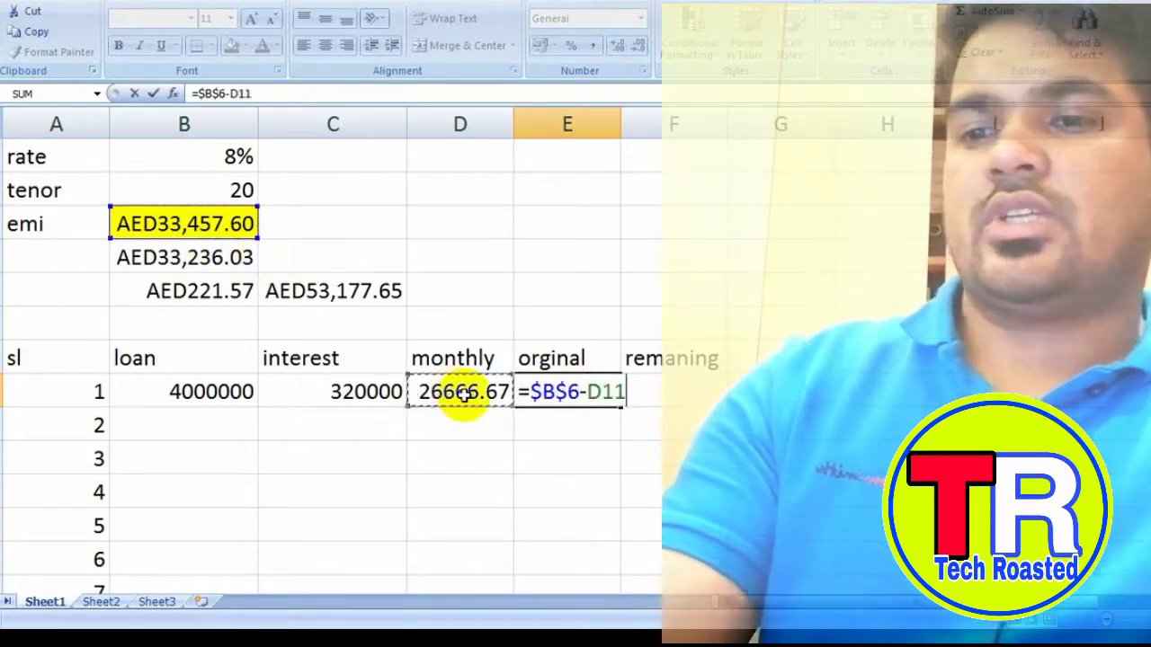
key("Return")
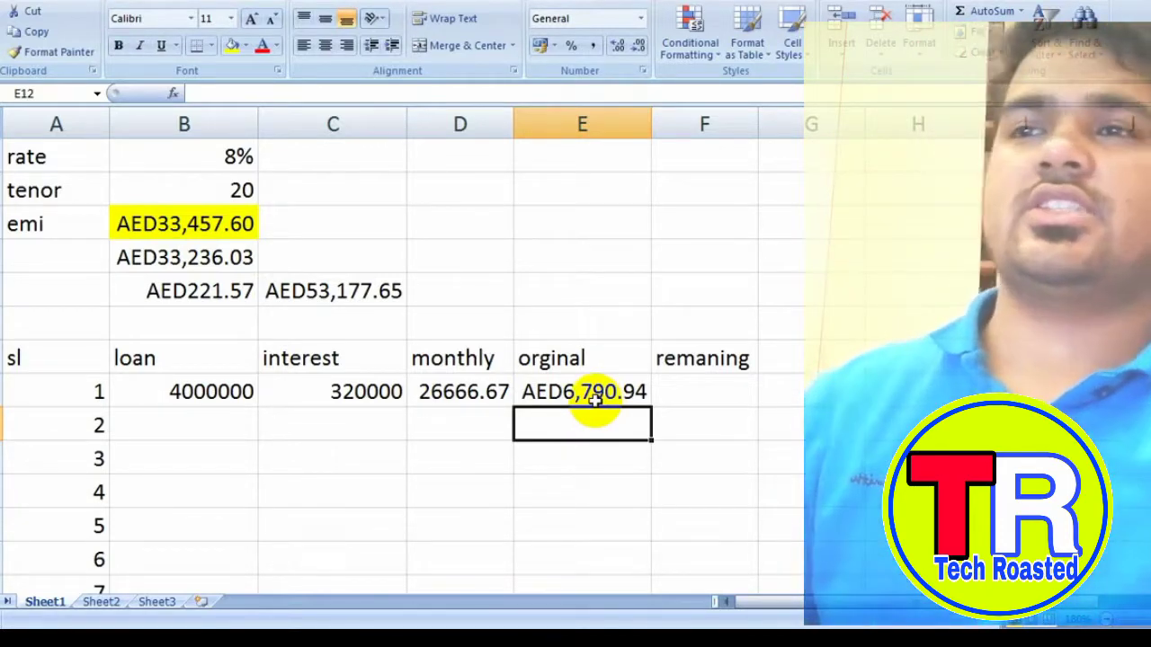
left_click(682, 385)
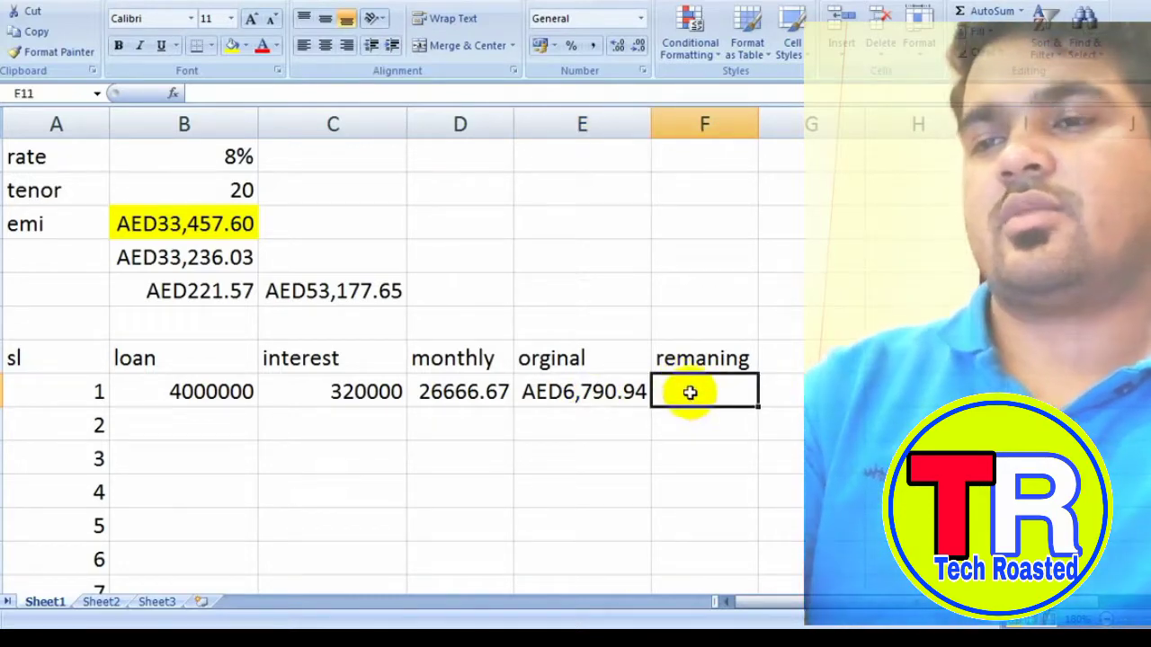
Enter =B11-E11 in F11 so the first remaining balance reads AED3,993,209.06.
type("=")
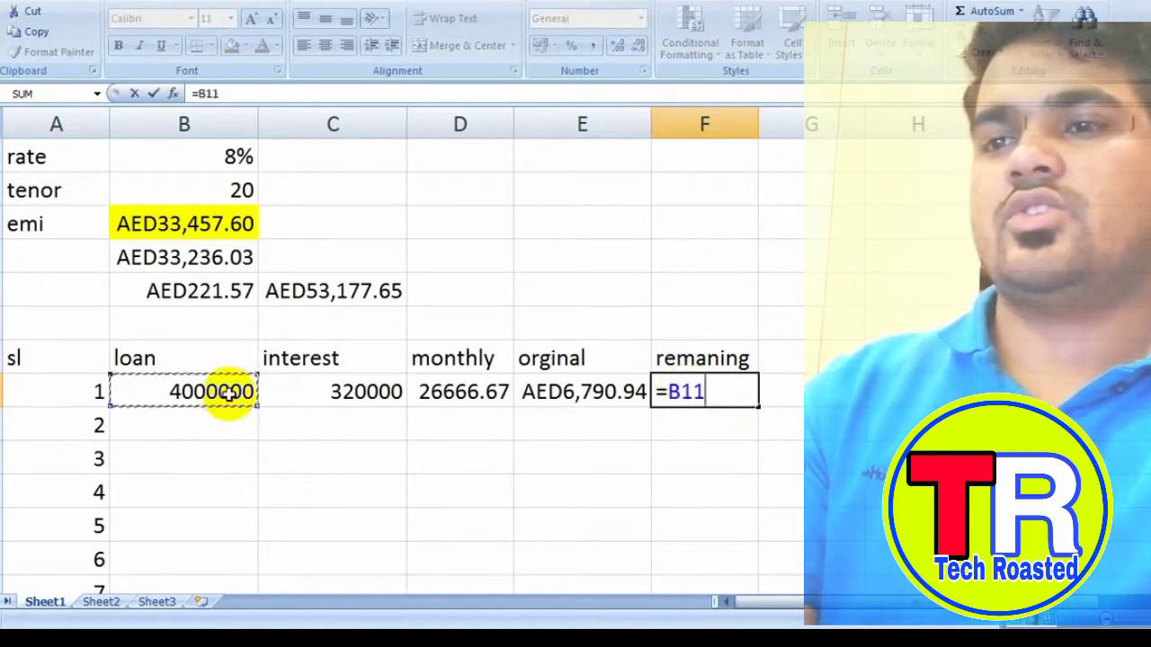
left_click(576, 396)
key("Return")
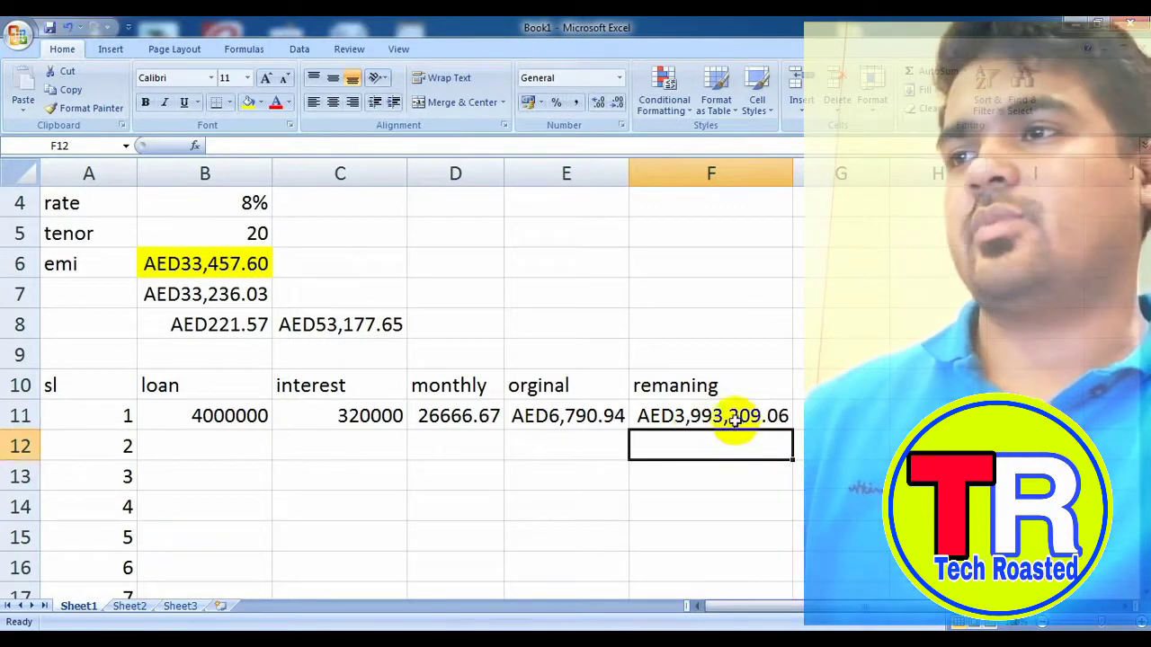
left_click(226, 452)
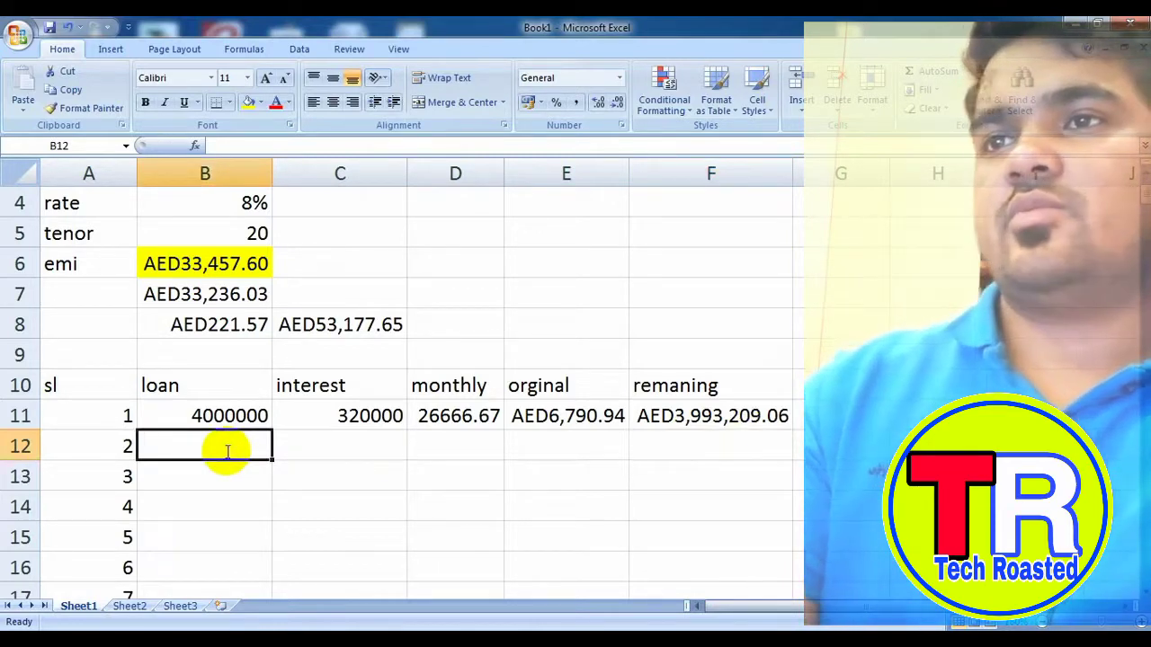
Set B12 to =F11 to carry over the balance, and copy the interest formula into C12.
type("=")
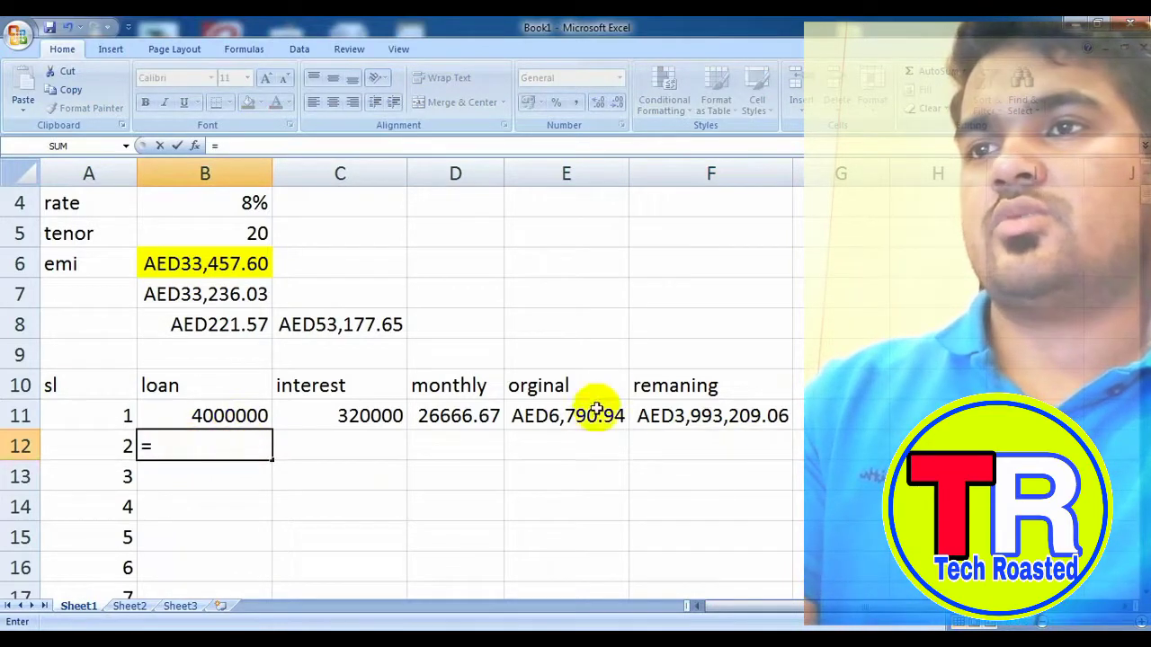
left_click(679, 420)
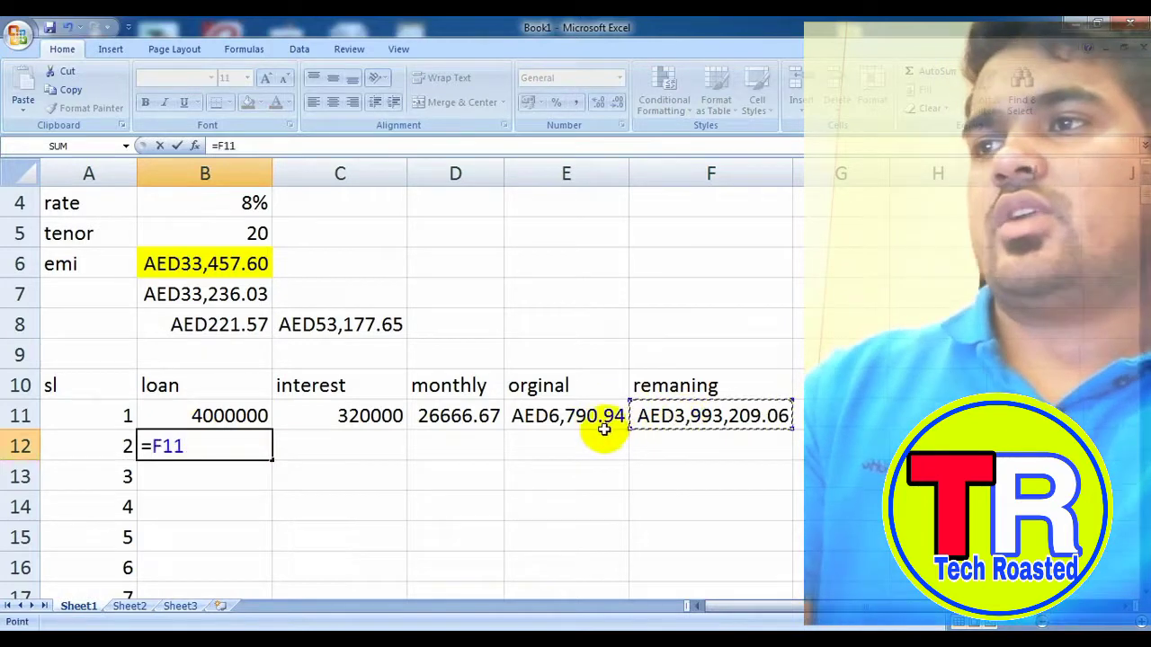
key("Return")
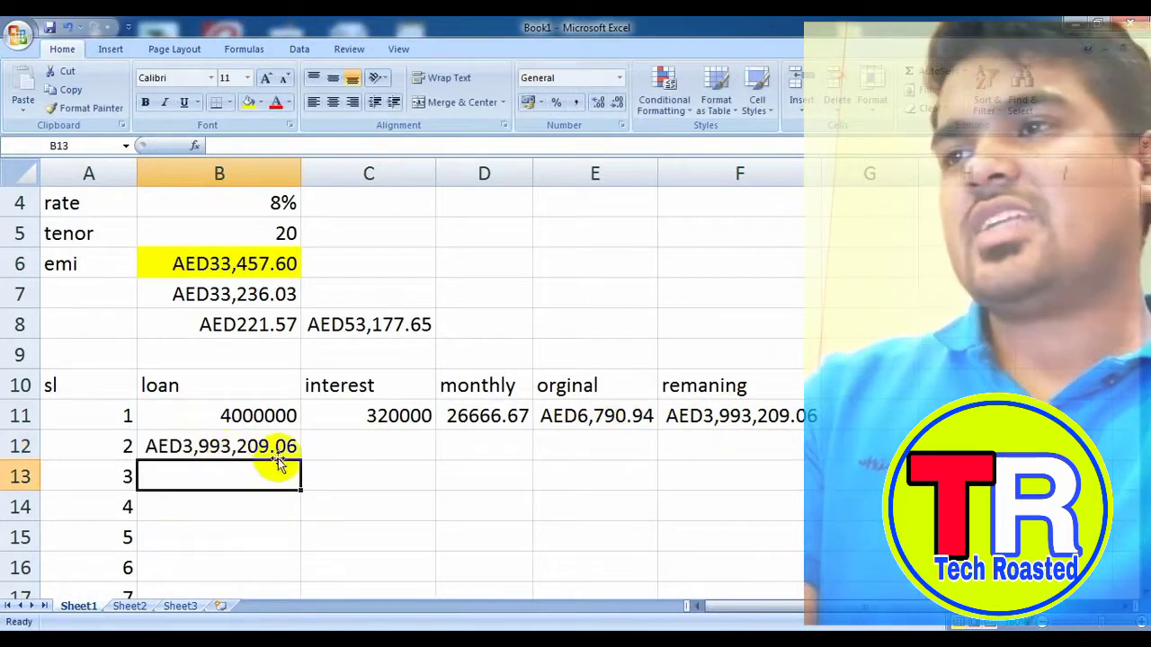
left_click(344, 445)
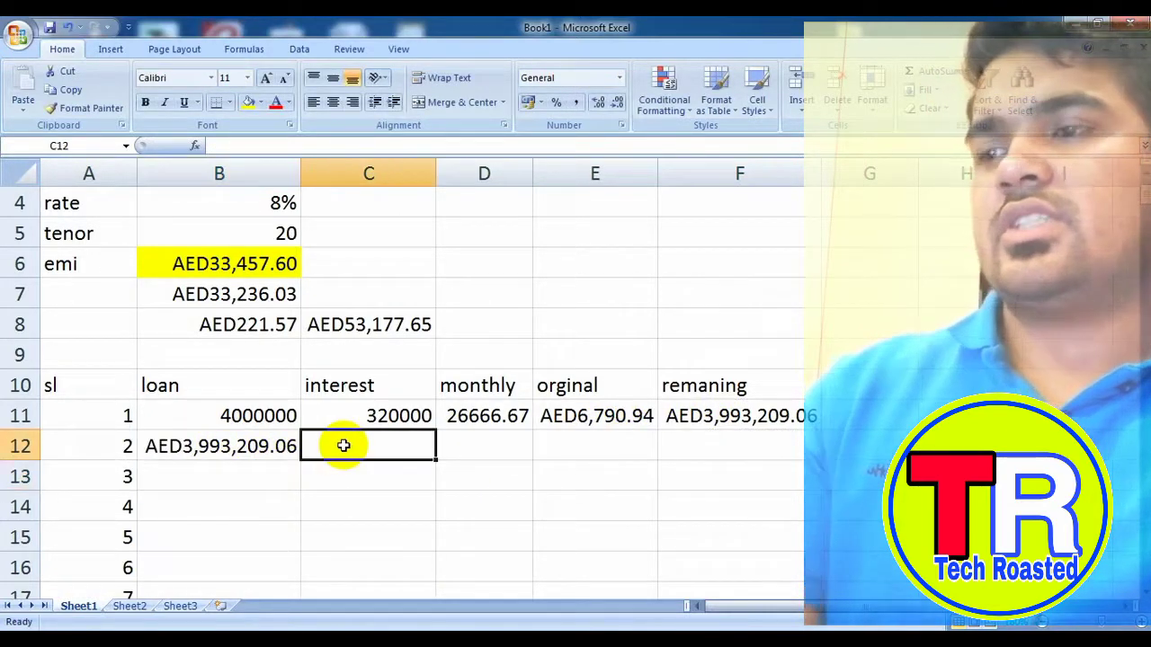
left_click(382, 414)
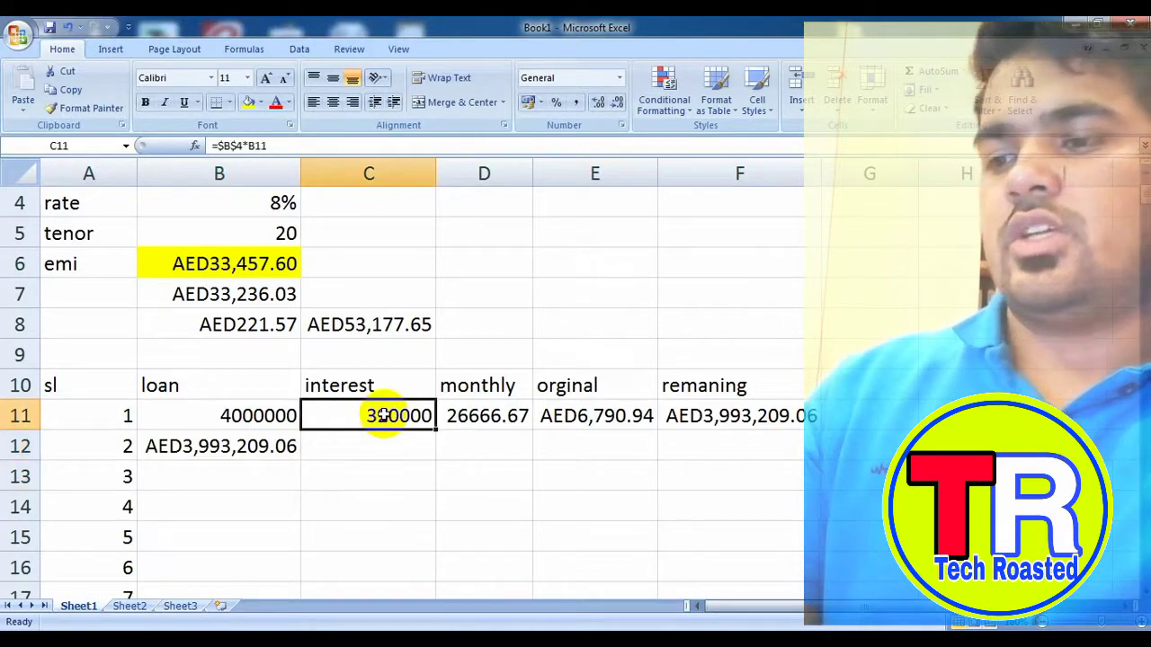
key("ctrl+c")
left_click(393, 445)
key("ctrl+v")
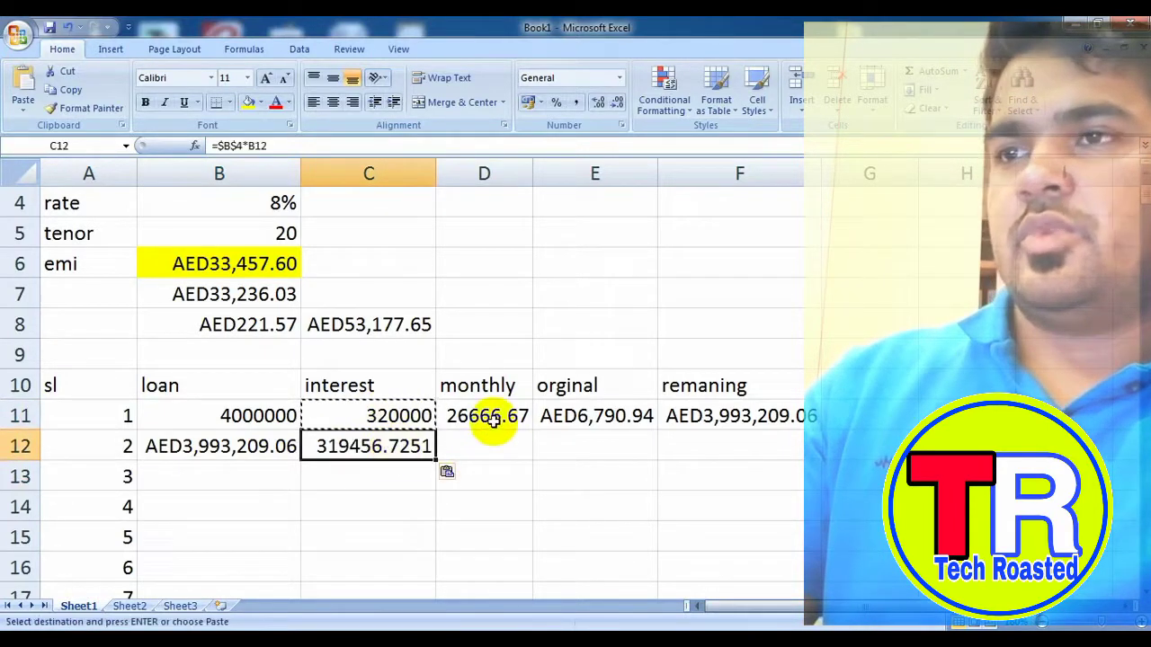
Copy the monthly, principal and remaining balance formulas from row 11 into D12:F12.
left_click(493, 423)
key("ctrl+c")
left_click(510, 448)
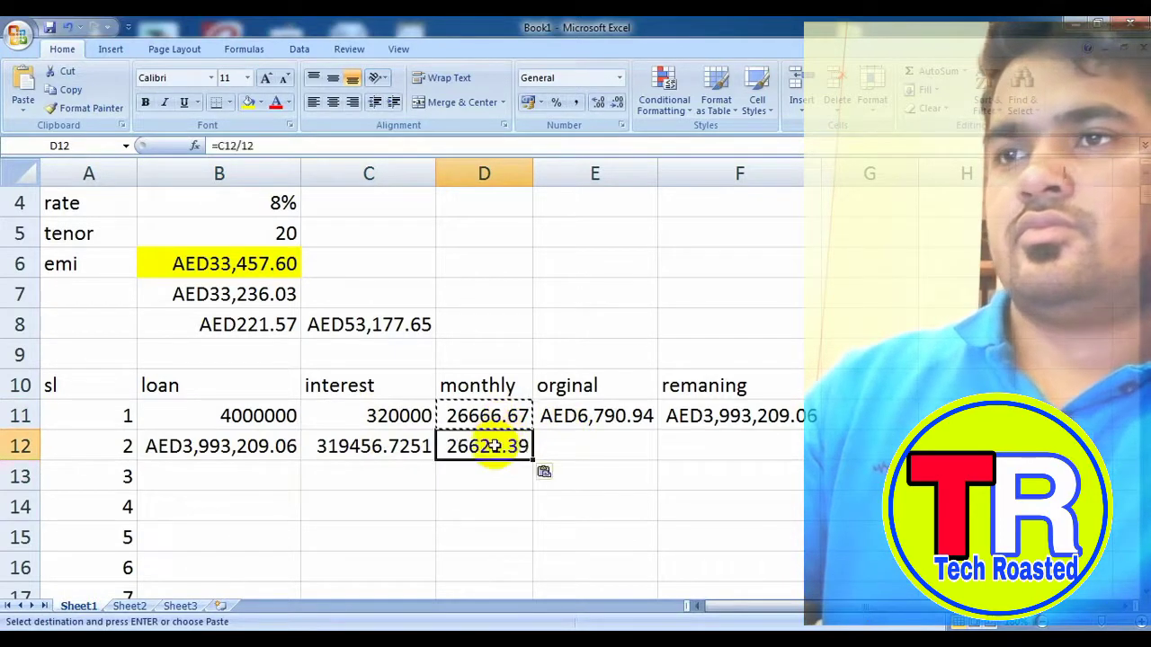
left_click(567, 418)
key("ctrl+c")
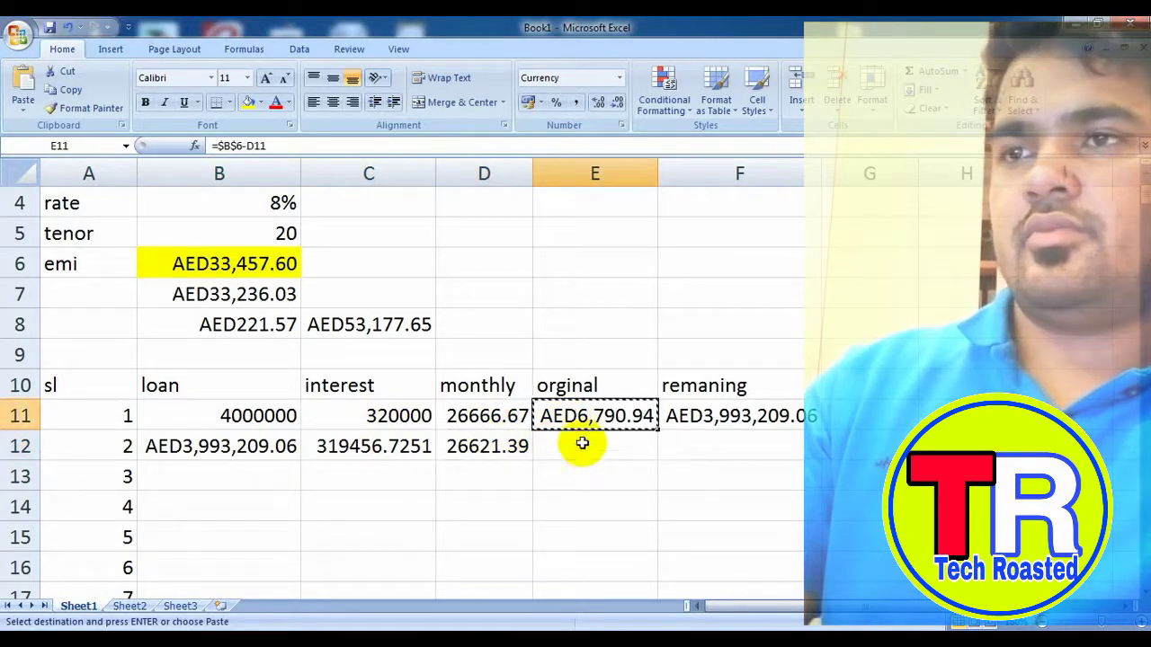
left_click(582, 444)
key("ctrl+v")
left_click(692, 419)
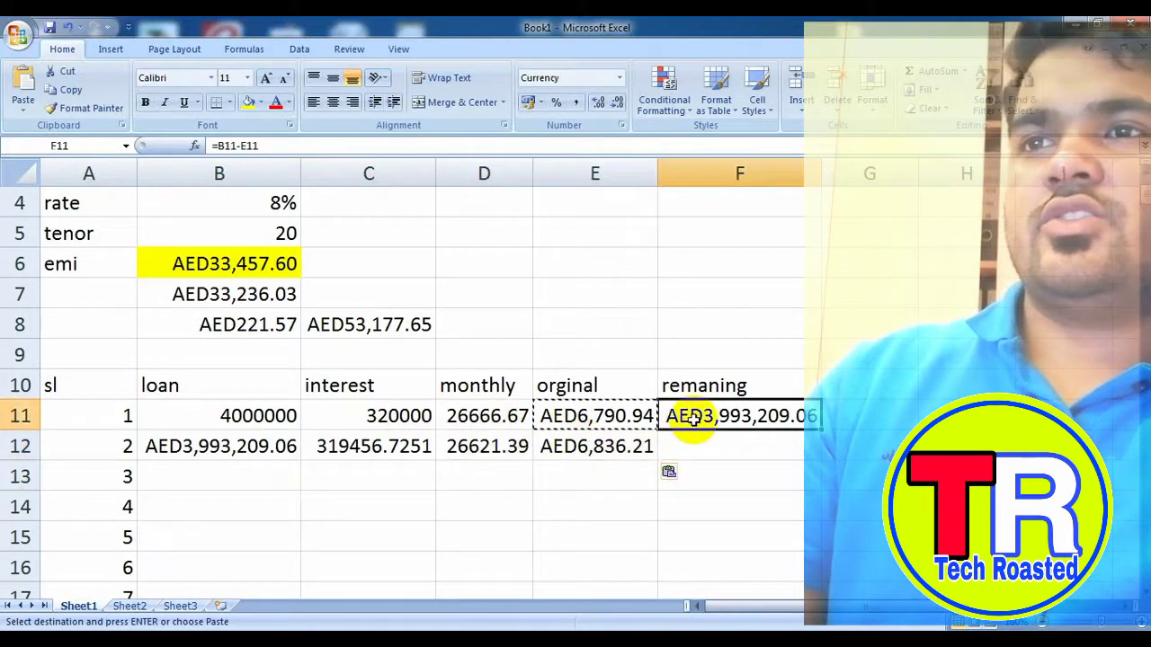
key("ctrl+c")
left_click(689, 443)
key("ctrl+v")
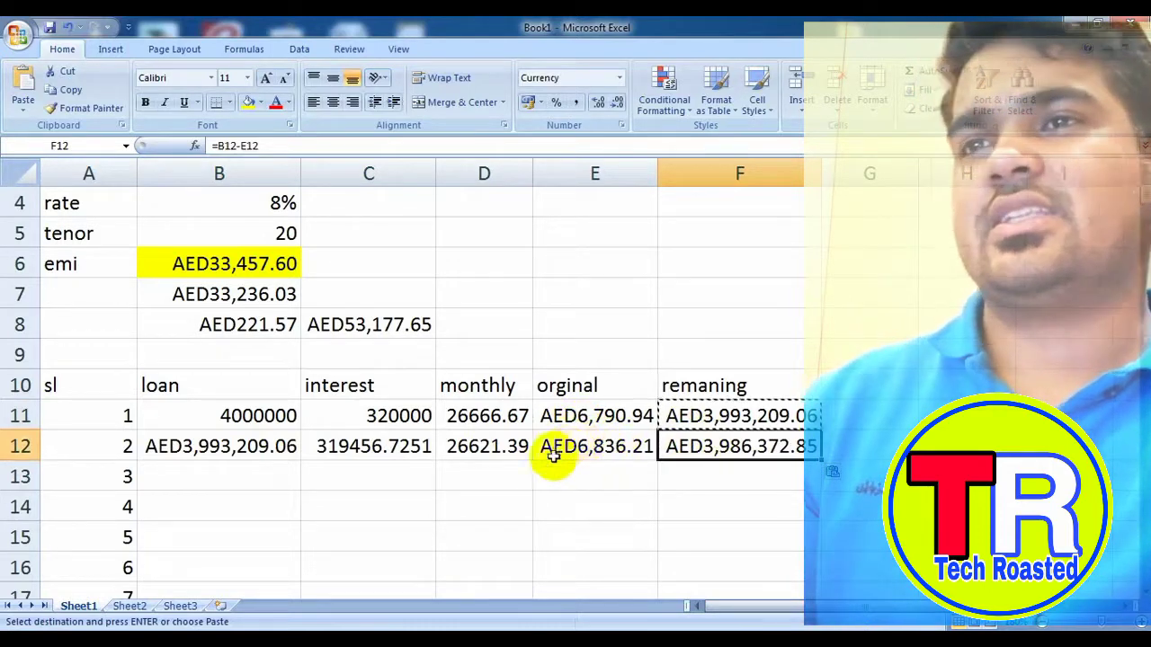
key("Right")
key("ctrl+Up")
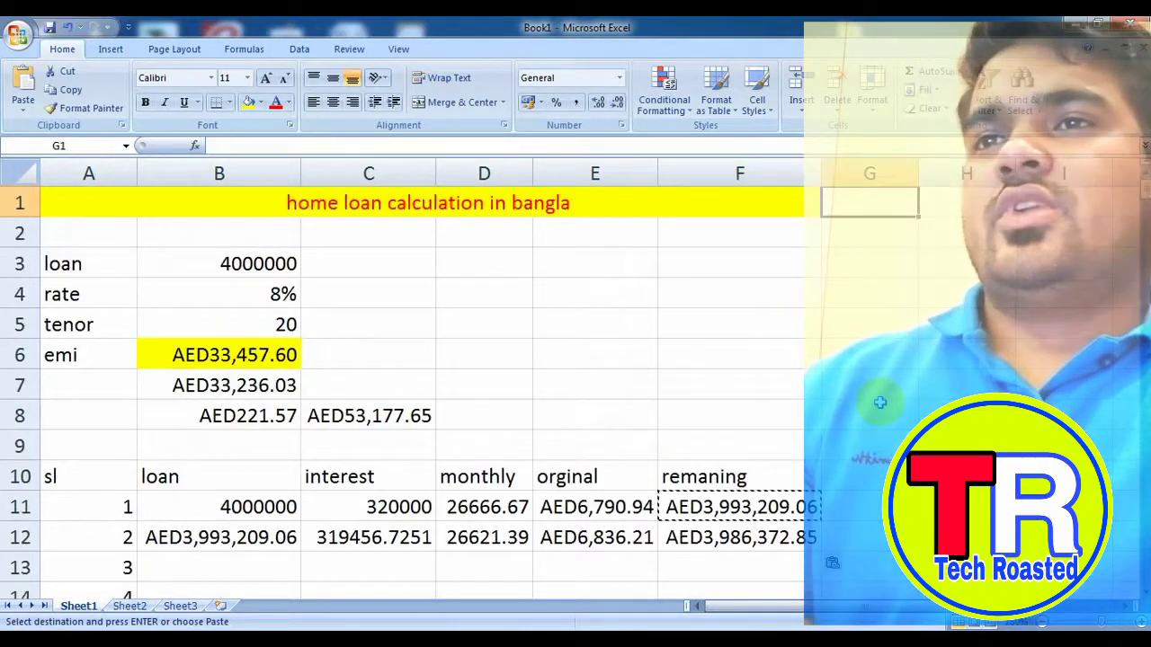
scroll(822, 441, "down", 3)
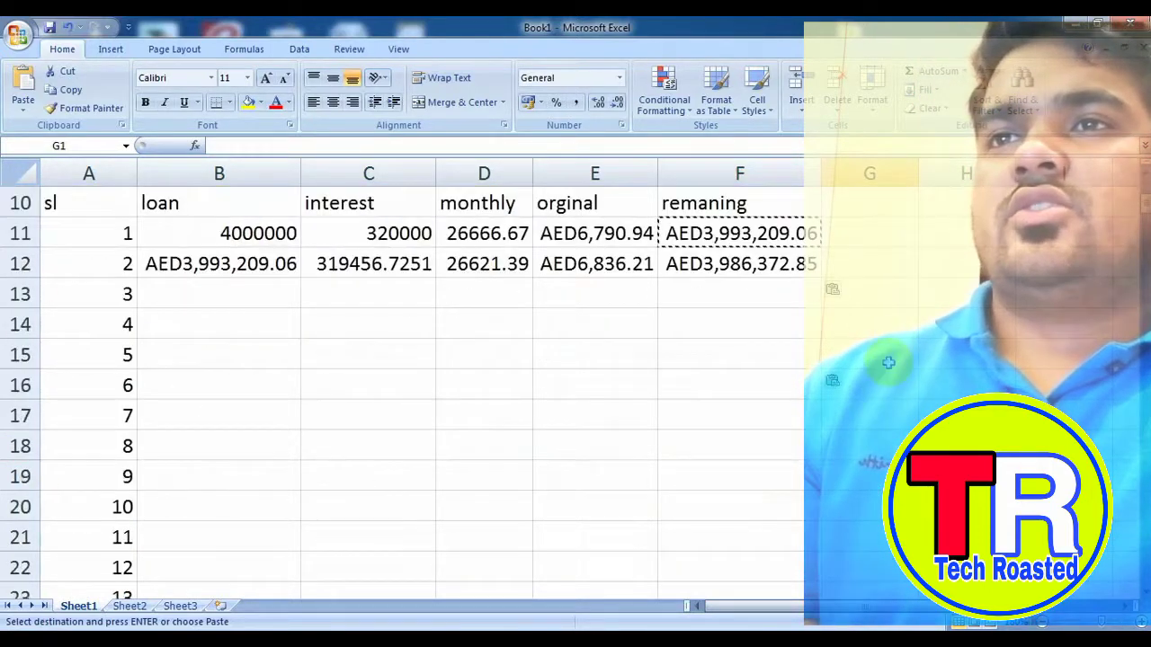
left_click(861, 268)
type("=")
scroll(306, 406, "up", 2)
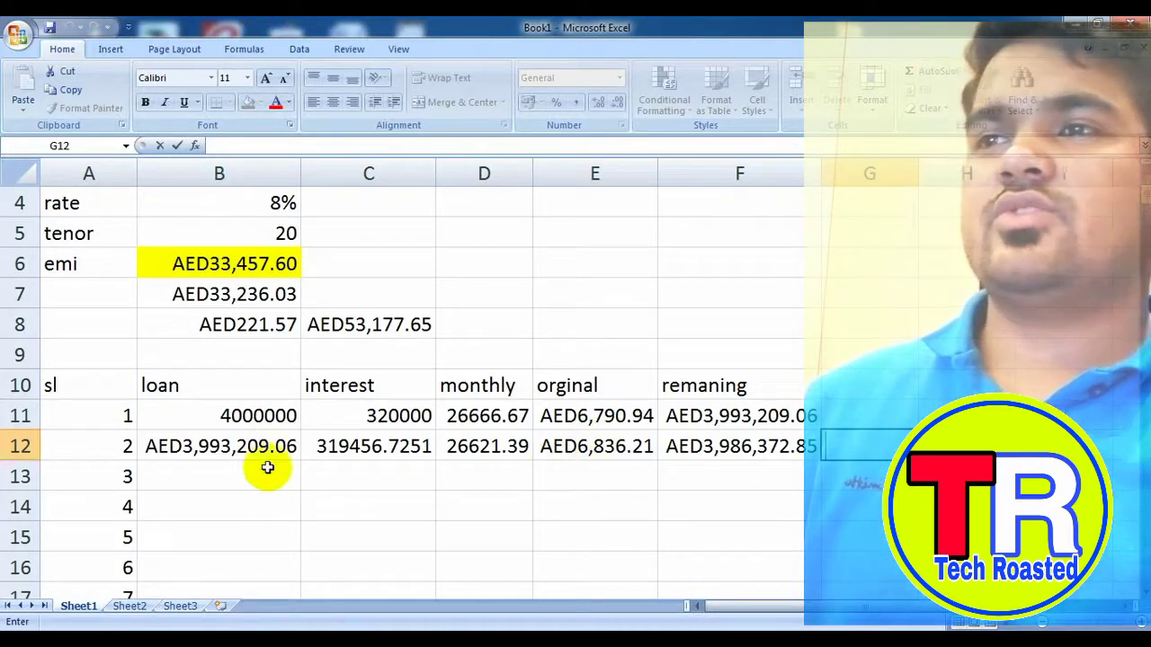
Fill the B12:F12 formulas down through row 250 for all 240 payments.
left_click_drag(144, 447, 749, 452)
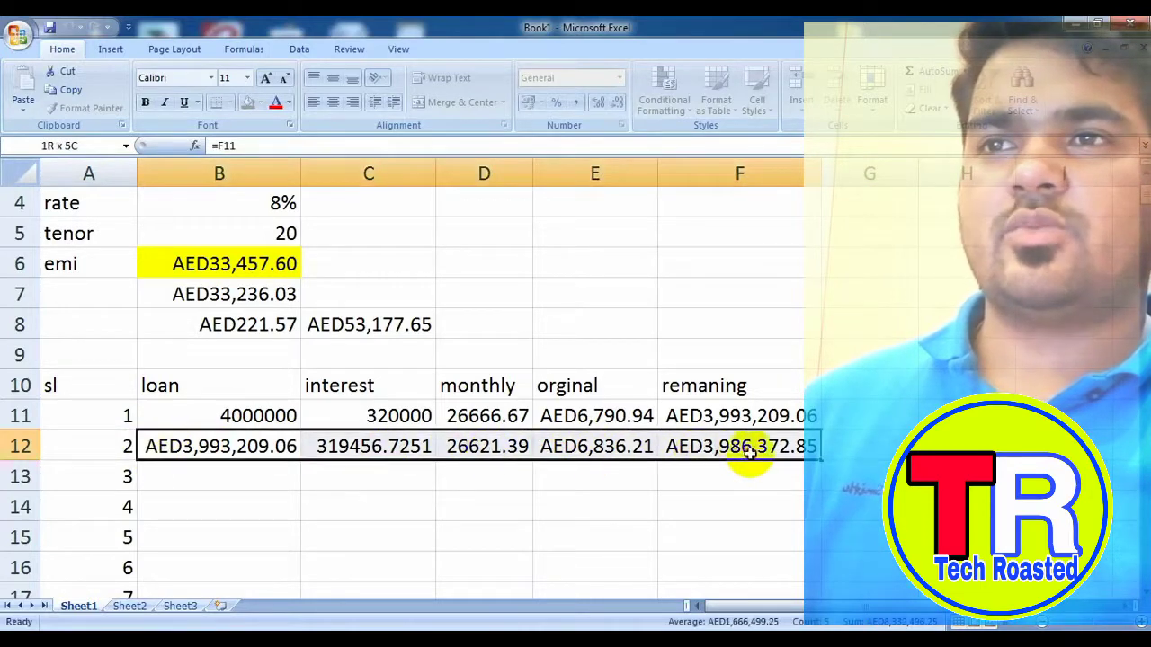
left_click_drag(814, 459, 821, 550)
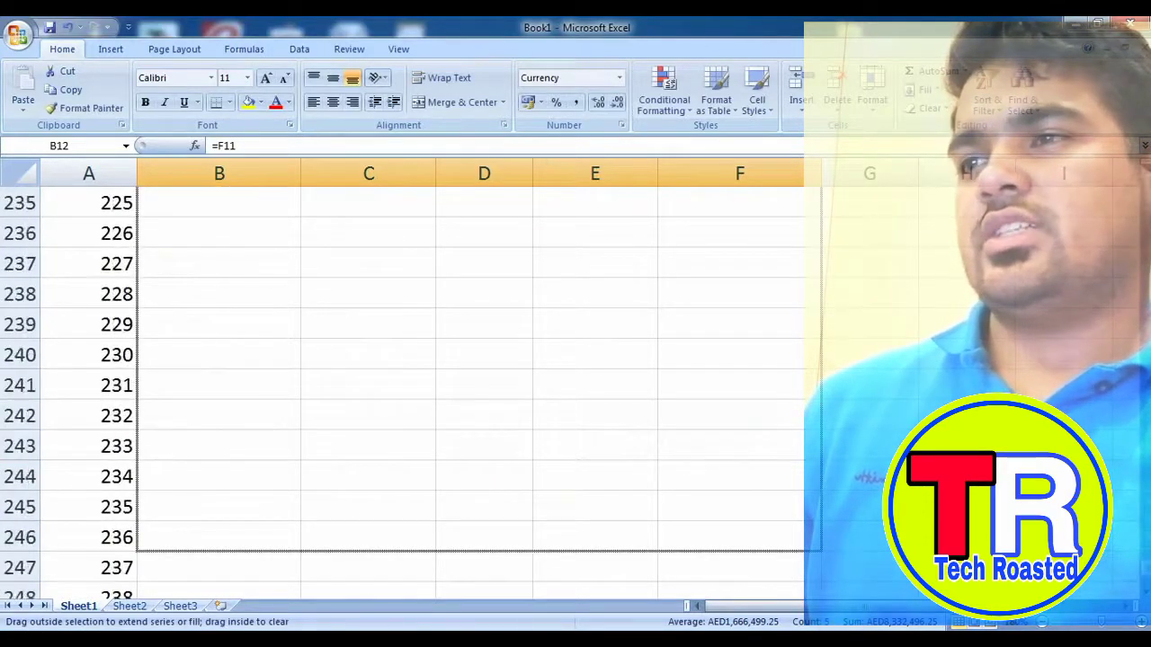
left_click_drag(821, 550, 765, 555)
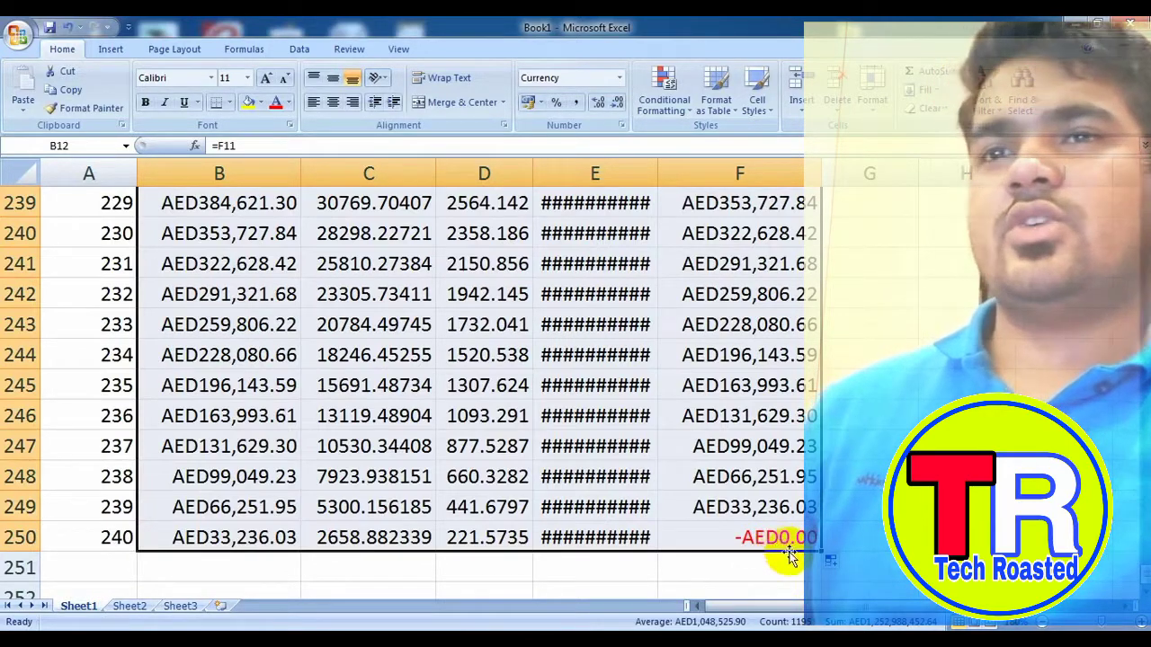
Scroll back up and inspect the principal formula in E70.
scroll(790, 556, "up", 4)
scroll(790, 552, "up", 8)
scroll(788, 548, "up", 8)
scroll(789, 542, "up", 5)
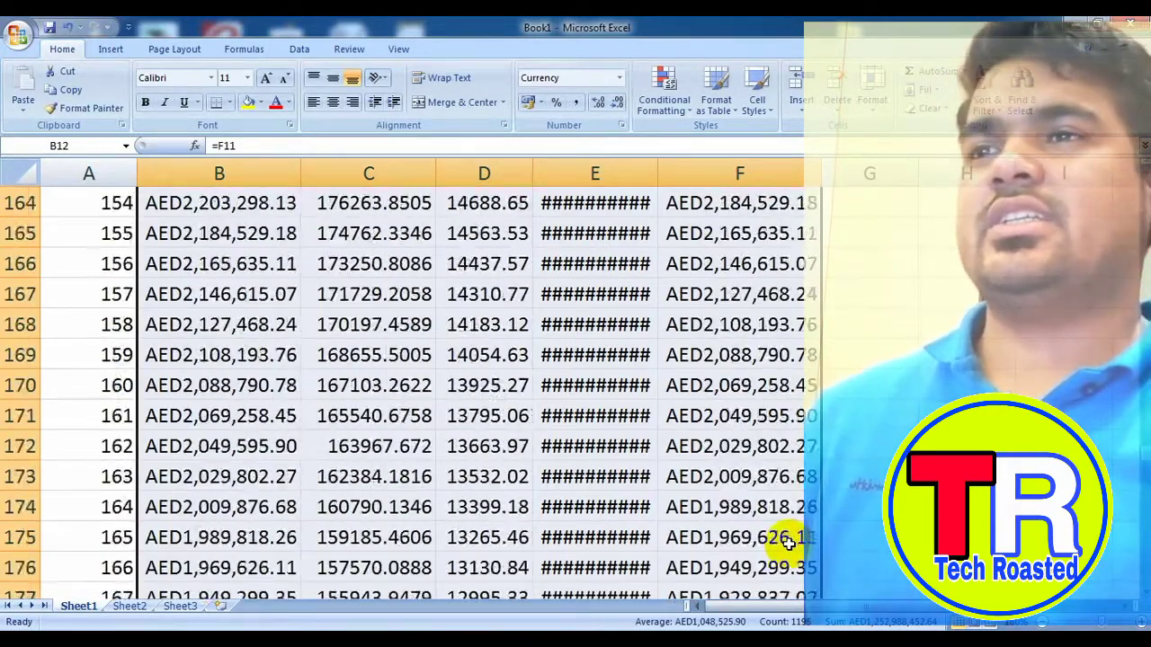
scroll(745, 476, "up", 9)
scroll(732, 452, "up", 7)
scroll(731, 455, "up", 11)
scroll(734, 457, "up", 5)
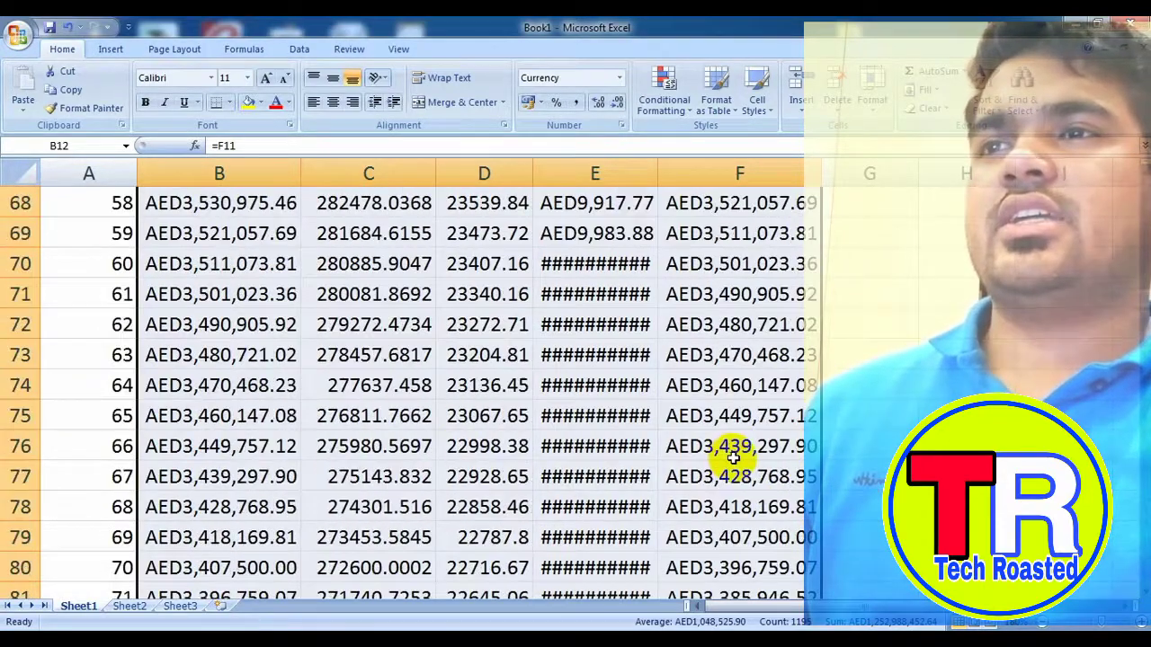
scroll(731, 464, "up", 6)
scroll(702, 470, "down", 7)
scroll(627, 439, "up", 3)
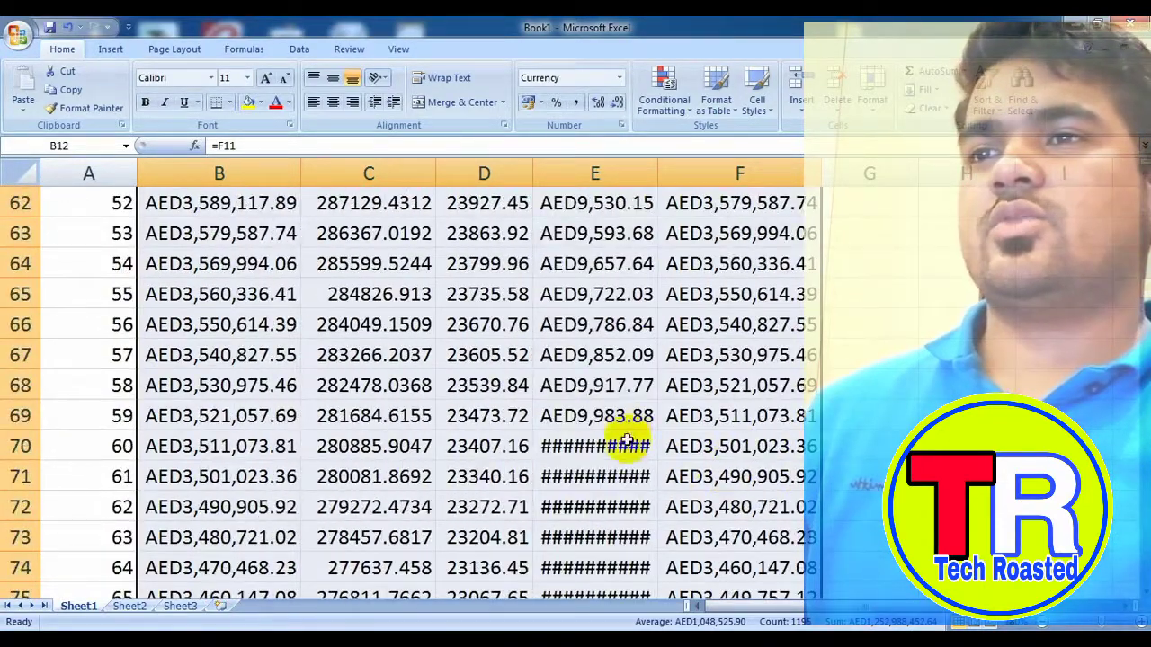
double_click(626, 450)
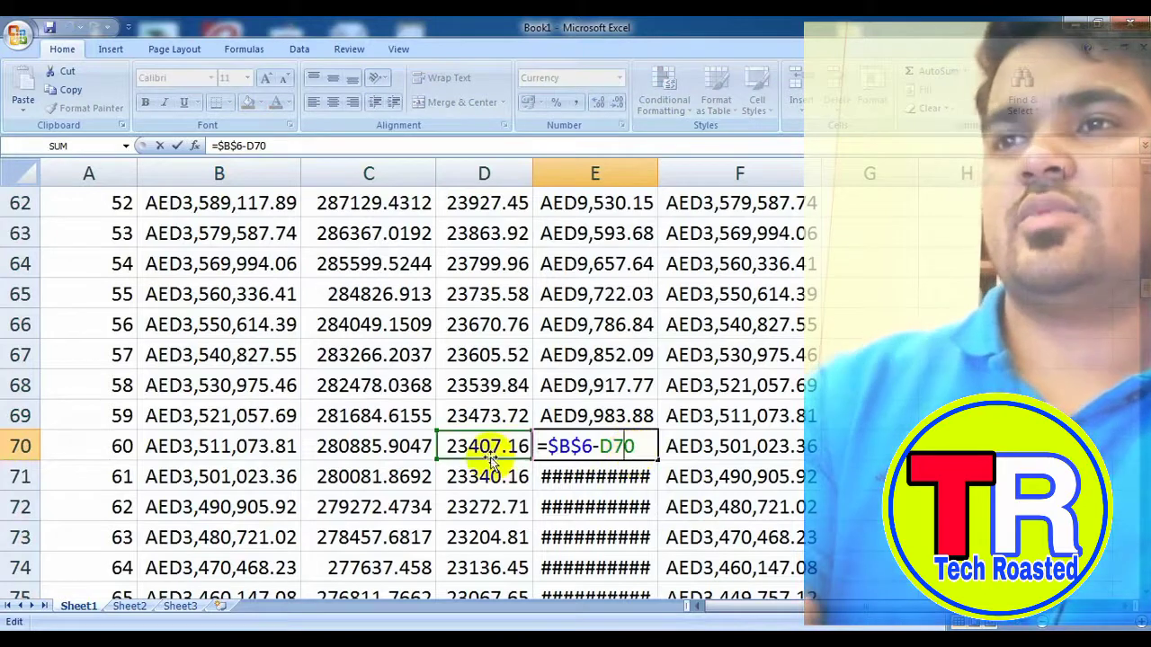
key("Return")
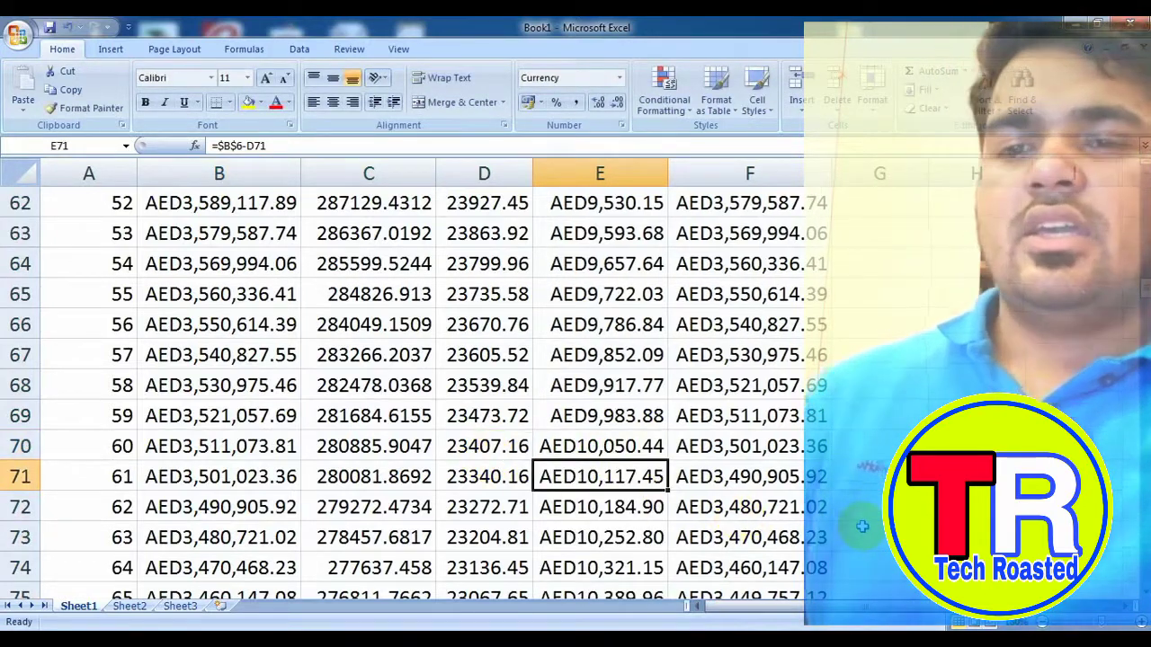
Jump to the table's last row at F250, then return to check the opening loan in B11.
scroll(861, 526, "down", 7)
scroll(861, 526, "down", 1)
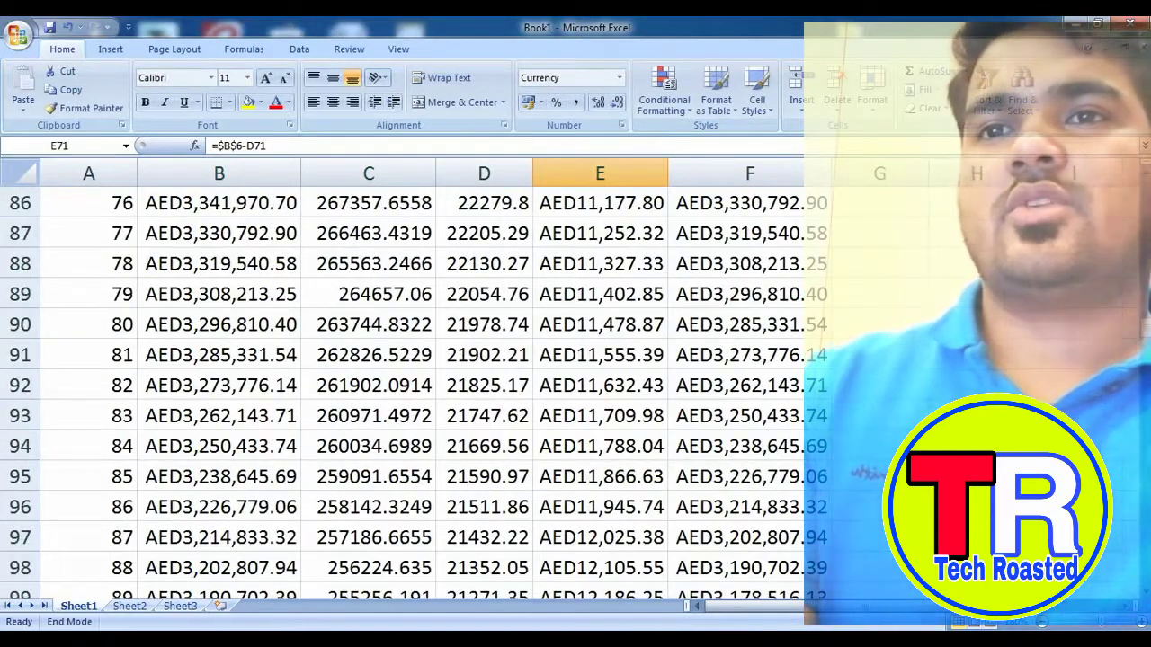
key("ctrl+End")
scroll(405, 387, "up", 2)
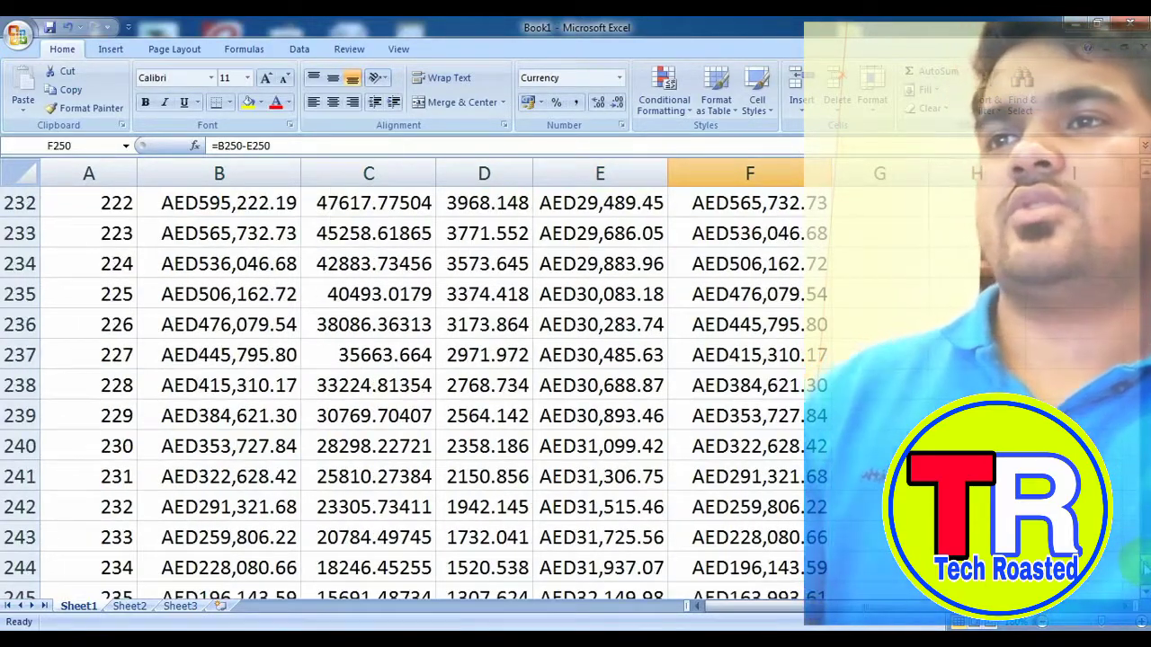
scroll(450, 410, "up", 20)
scroll(450, 411, "up", 6)
scroll(409, 427, "down", 2)
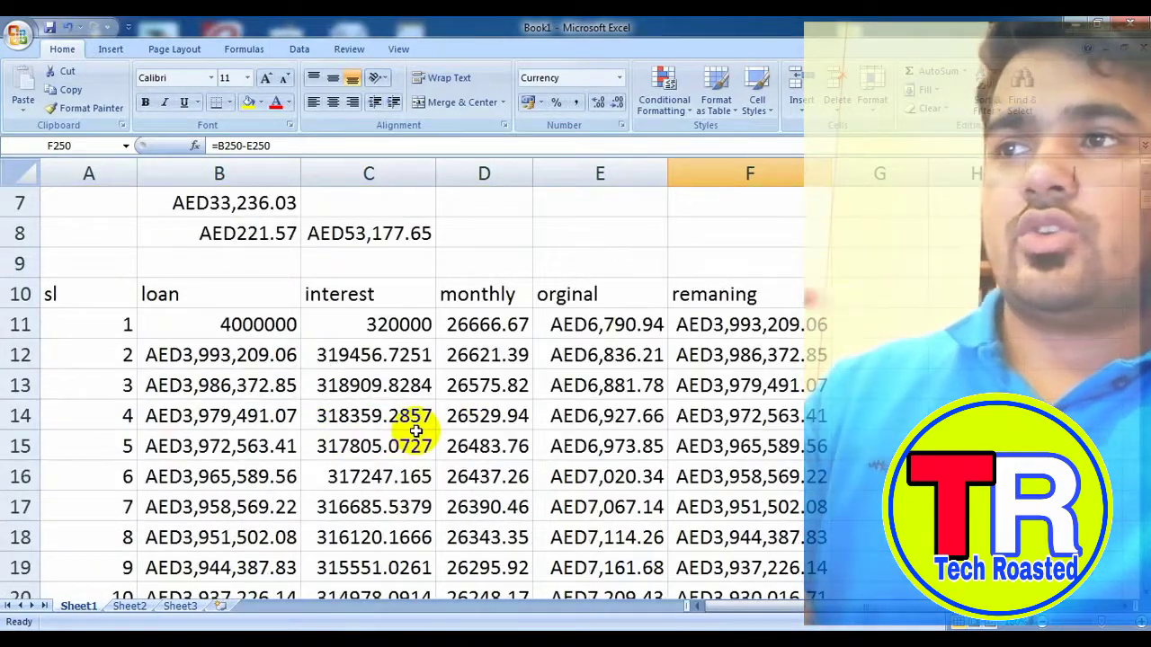
left_click(249, 325)
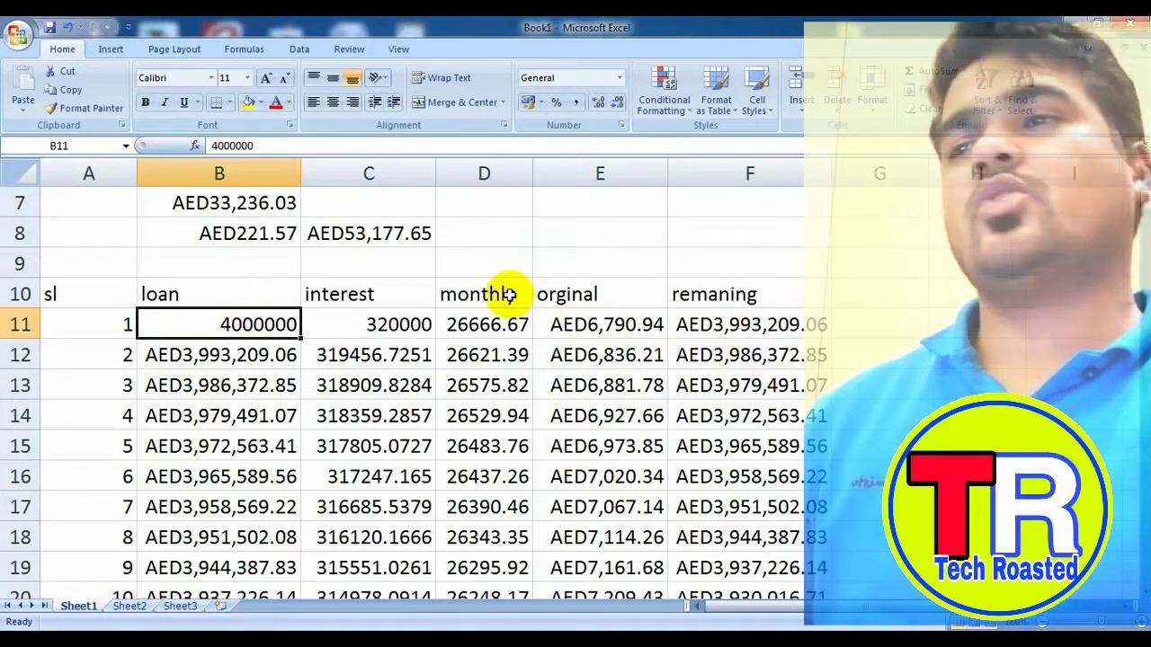
left_click(480, 265)
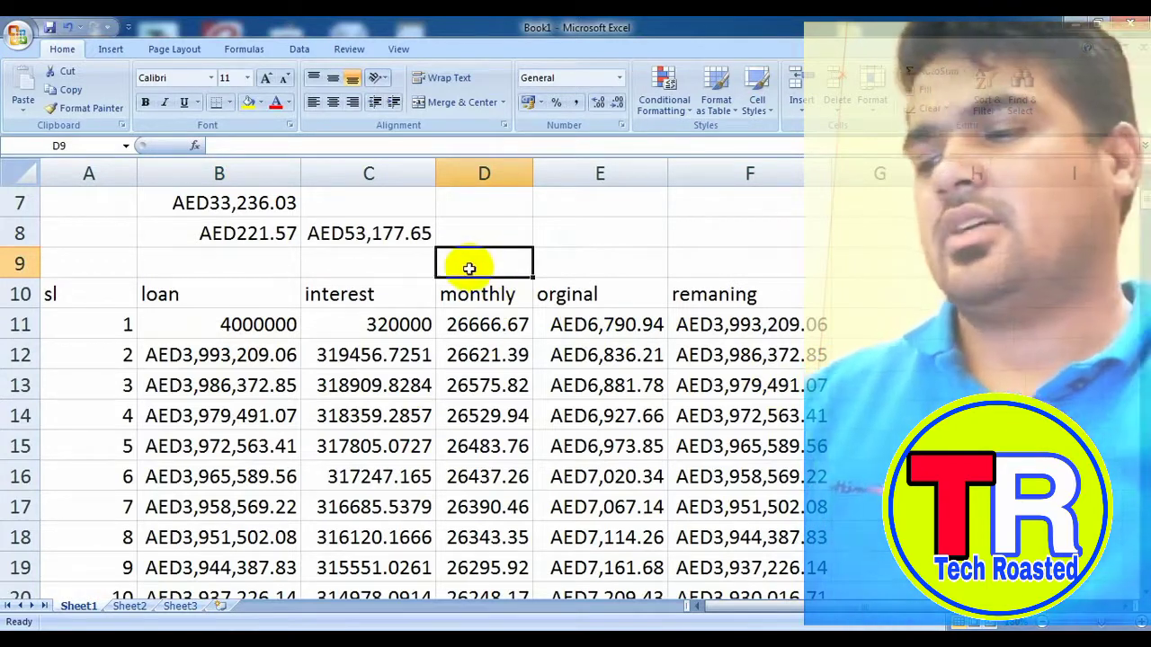
Enter =SUM(D11:D250) in D9, totalling the monthly column to 4029825.
type("=su")
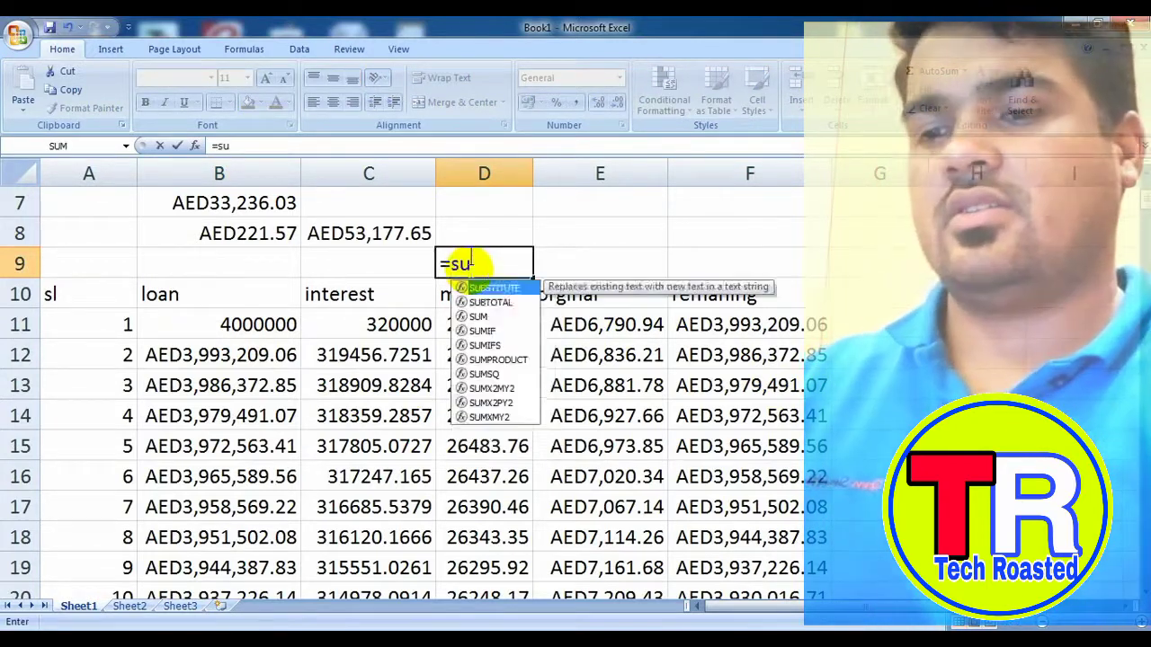
type("m(")
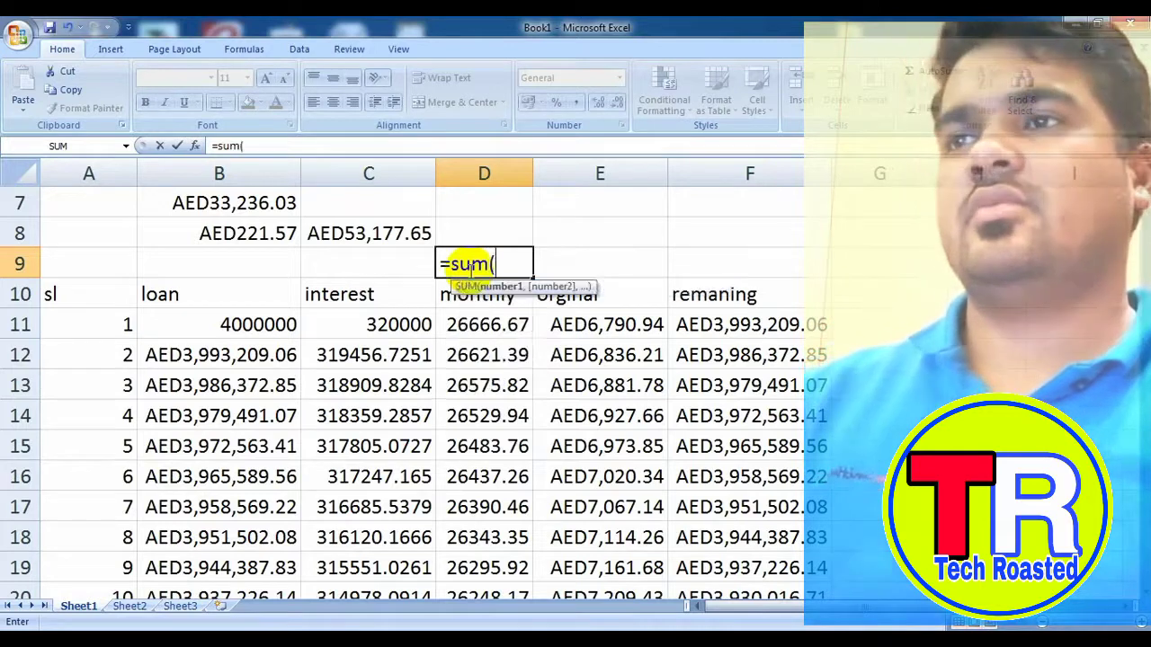
left_click(486, 325)
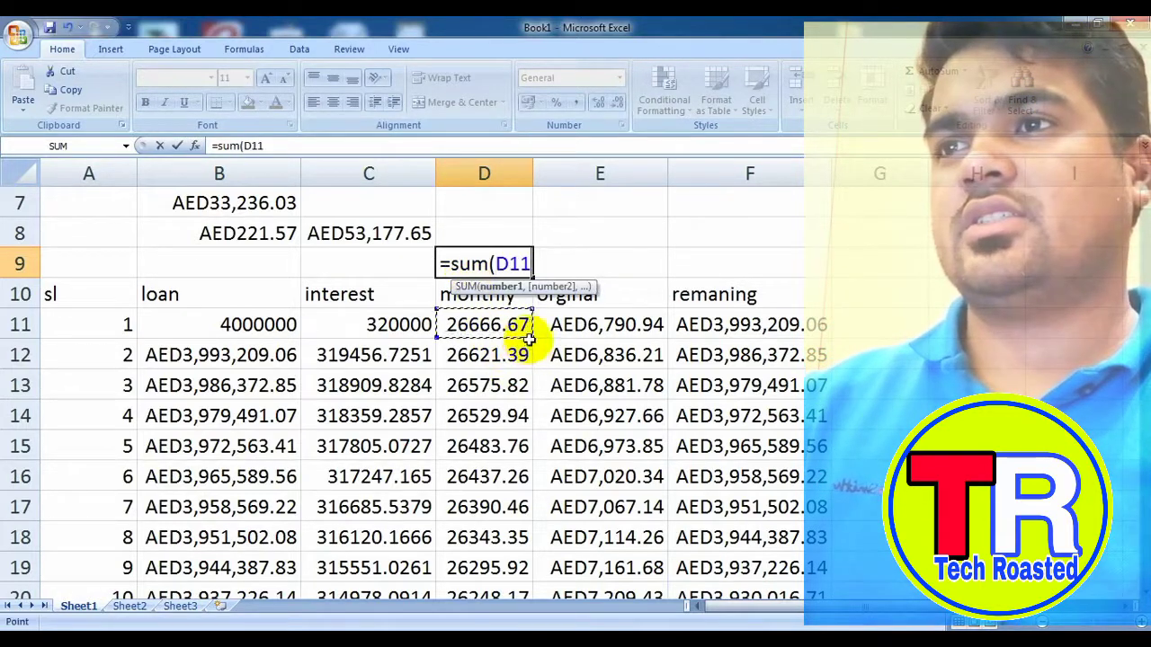
mouse_move(531, 334)
left_mouse_down()
mouse_move(485, 575)
mouse_move(531, 624)
left_mouse_up()
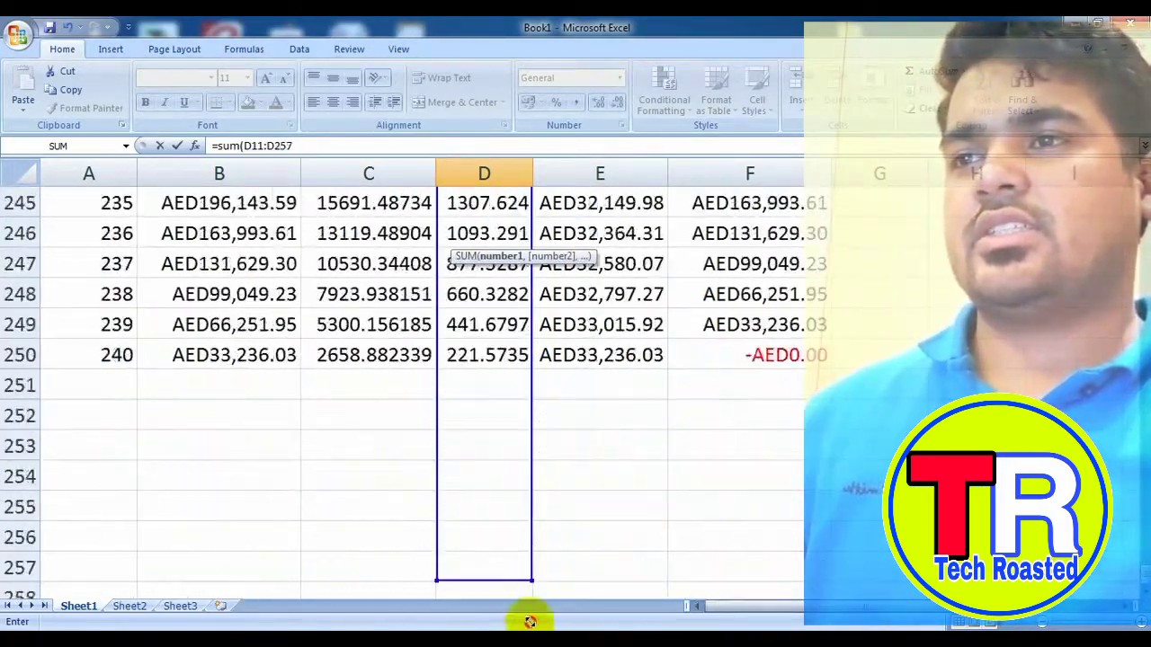
left_click_drag(530, 625, 510, 294)
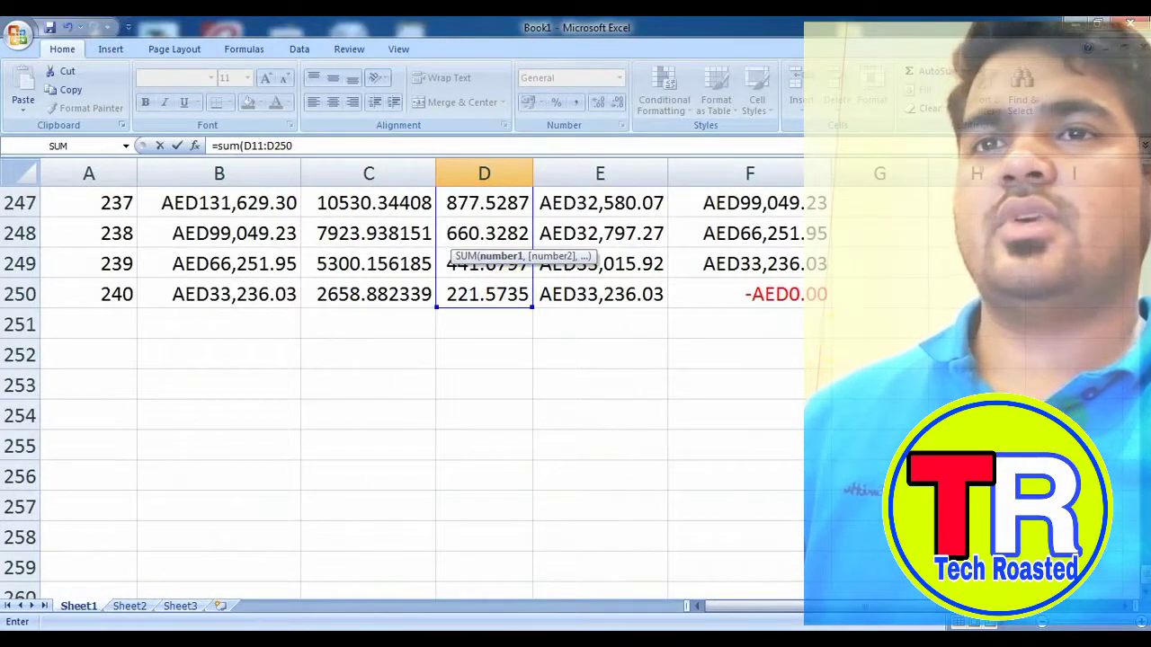
scroll(583, 461, "up", 20)
scroll(582, 461, "up", 18)
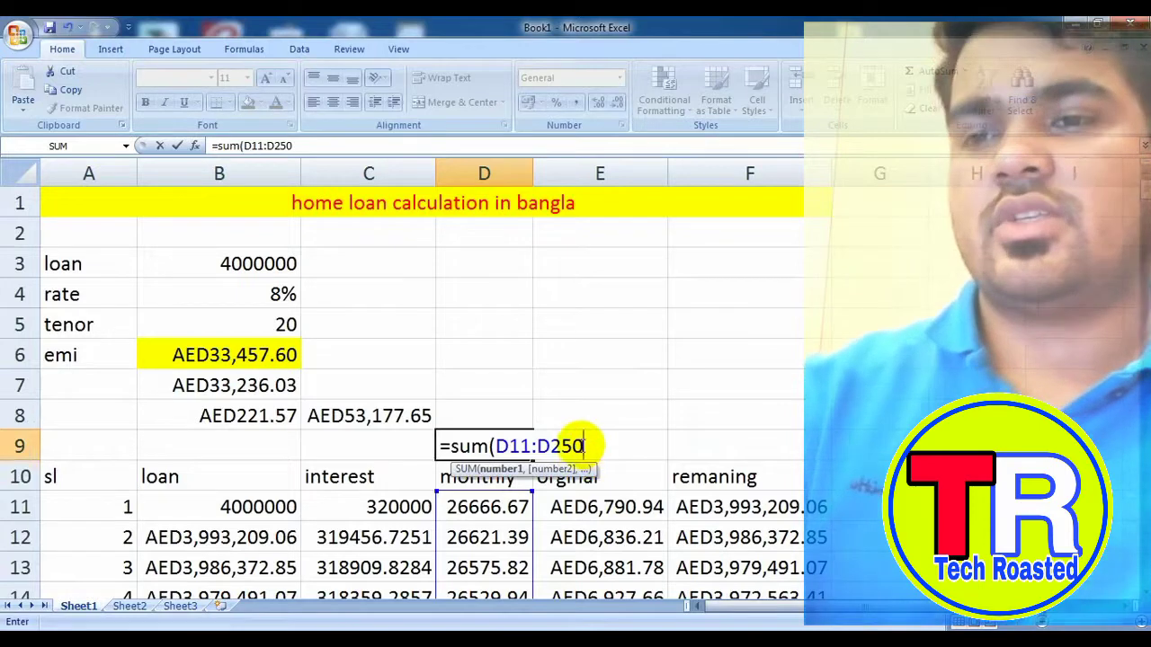
type(")")
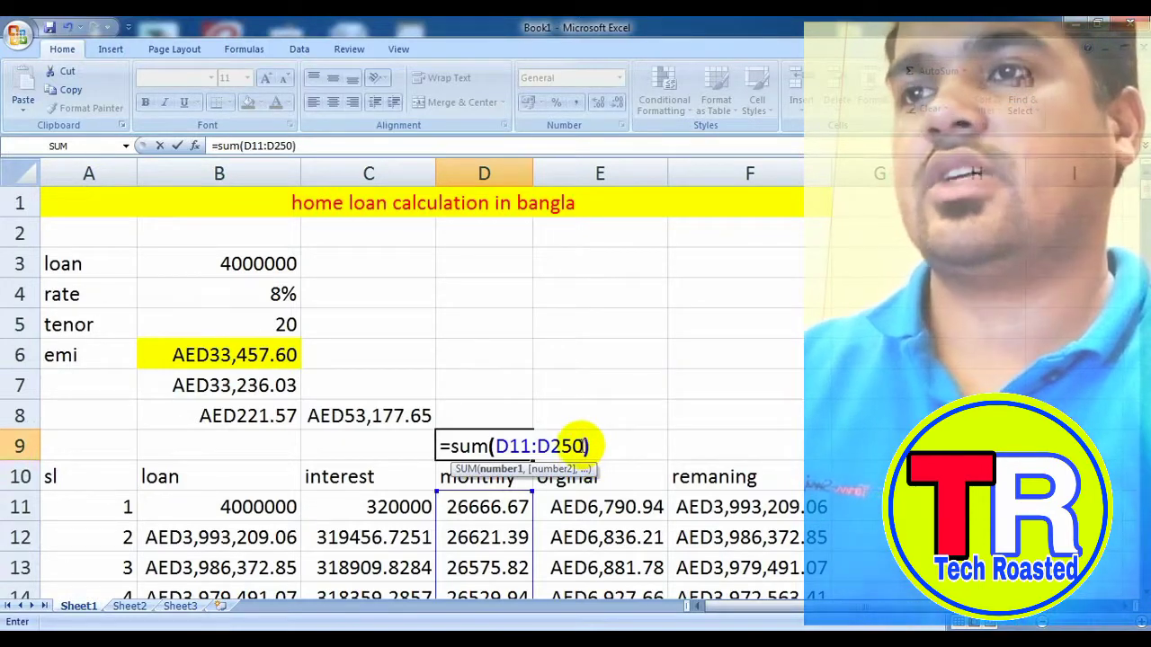
key("Return")
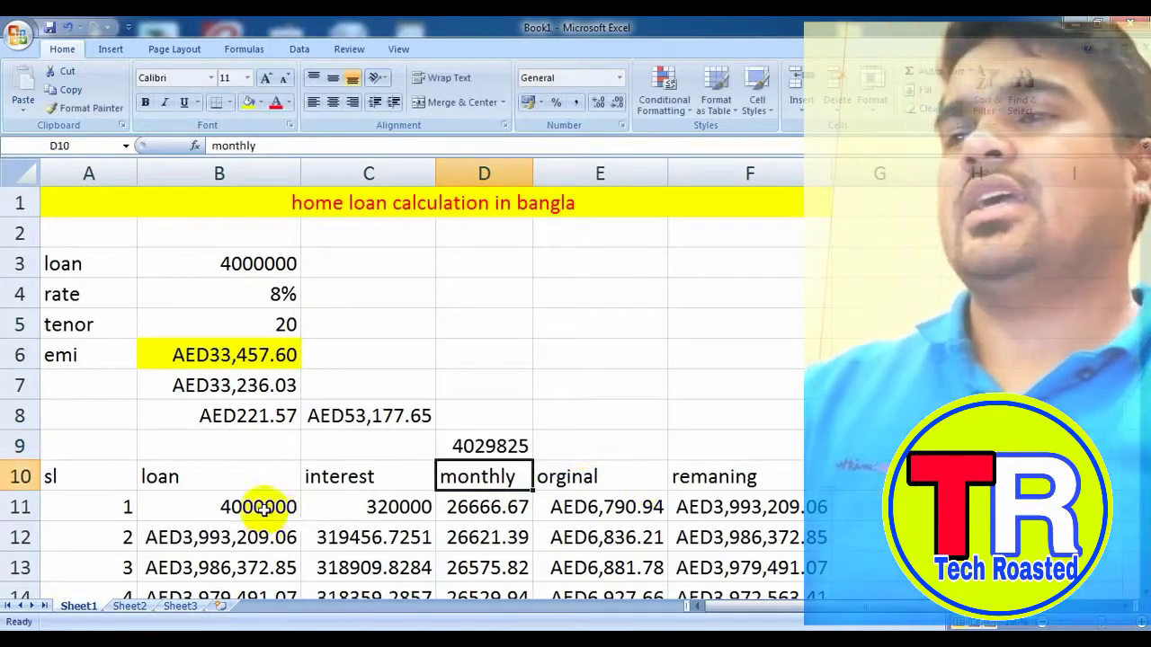
left_click(260, 506)
left_click(480, 450)
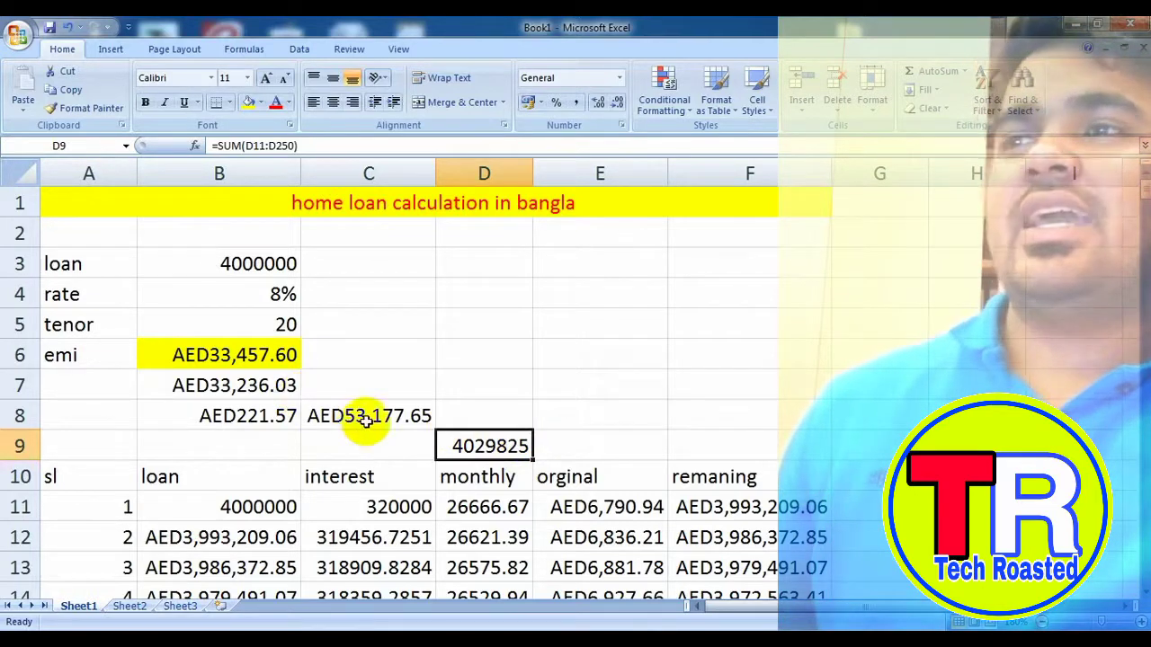
left_click(258, 392)
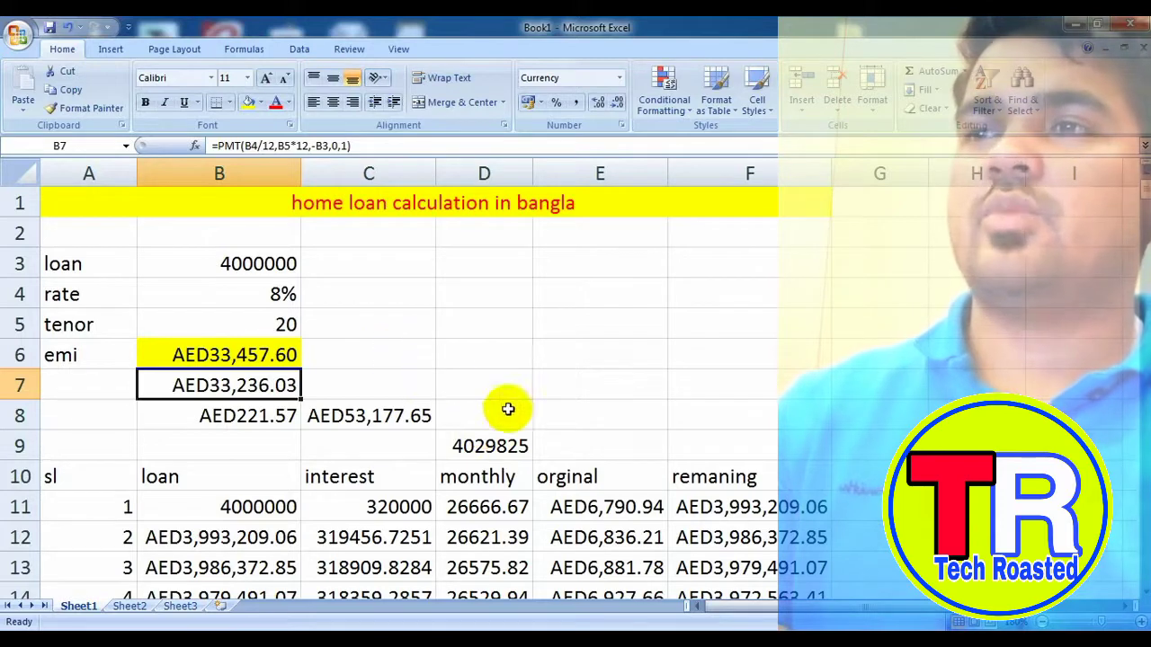
left_click(515, 410)
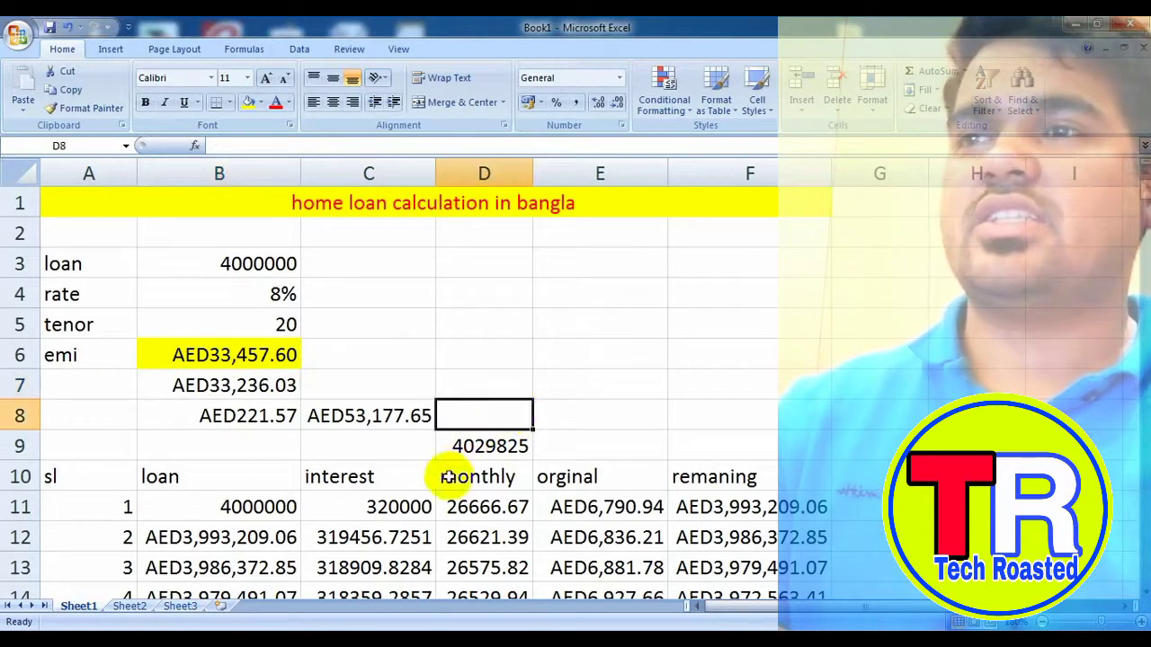
left_click(500, 452)
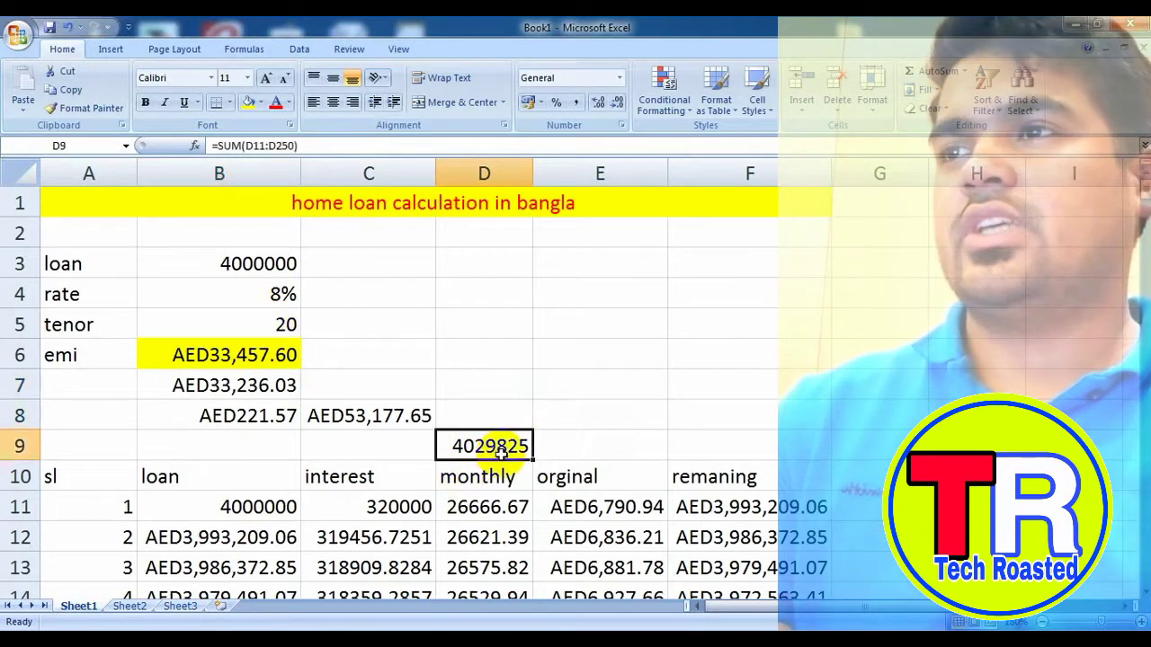
double_click(282, 295)
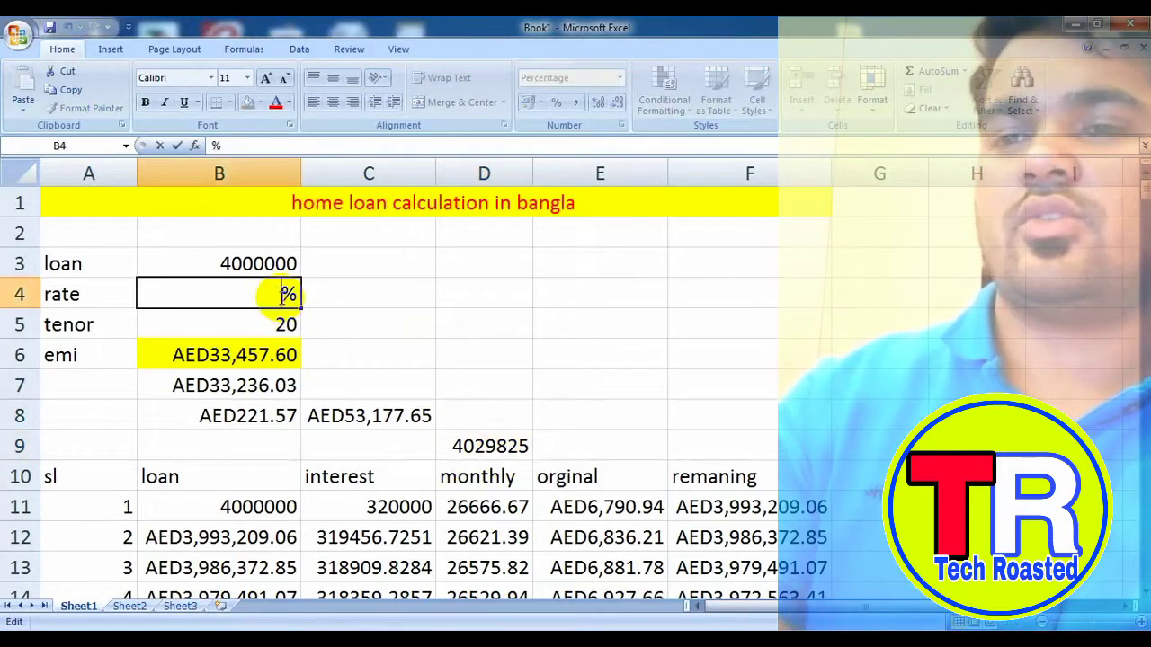
type("7")
key("Return")
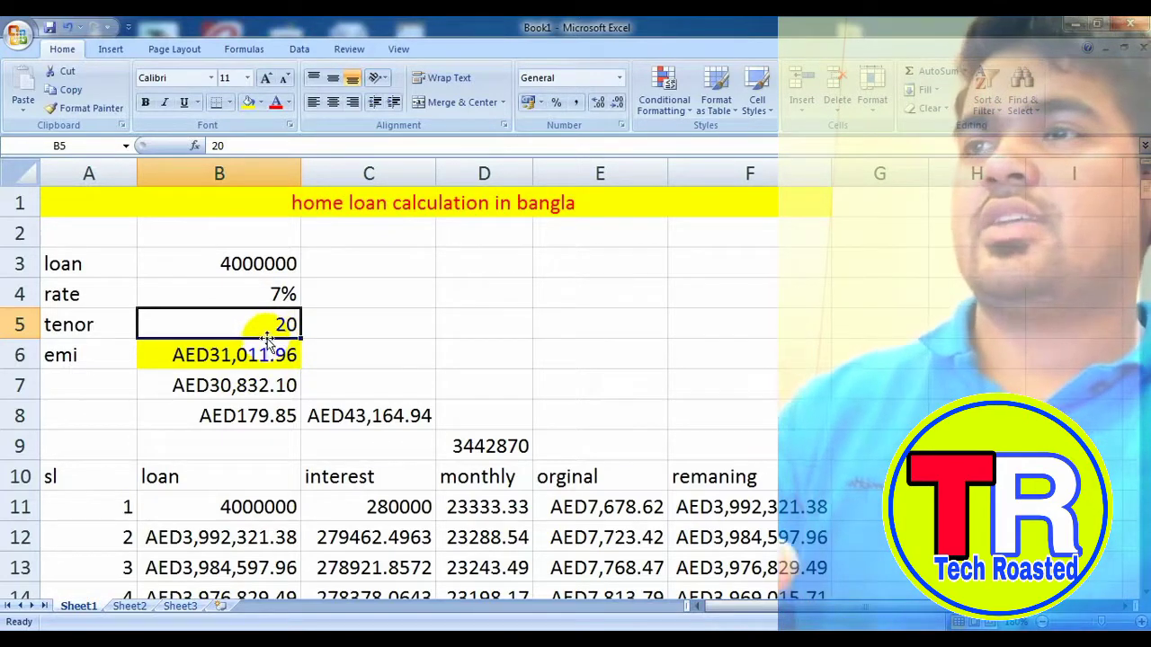
left_click(277, 292)
double_click(279, 294)
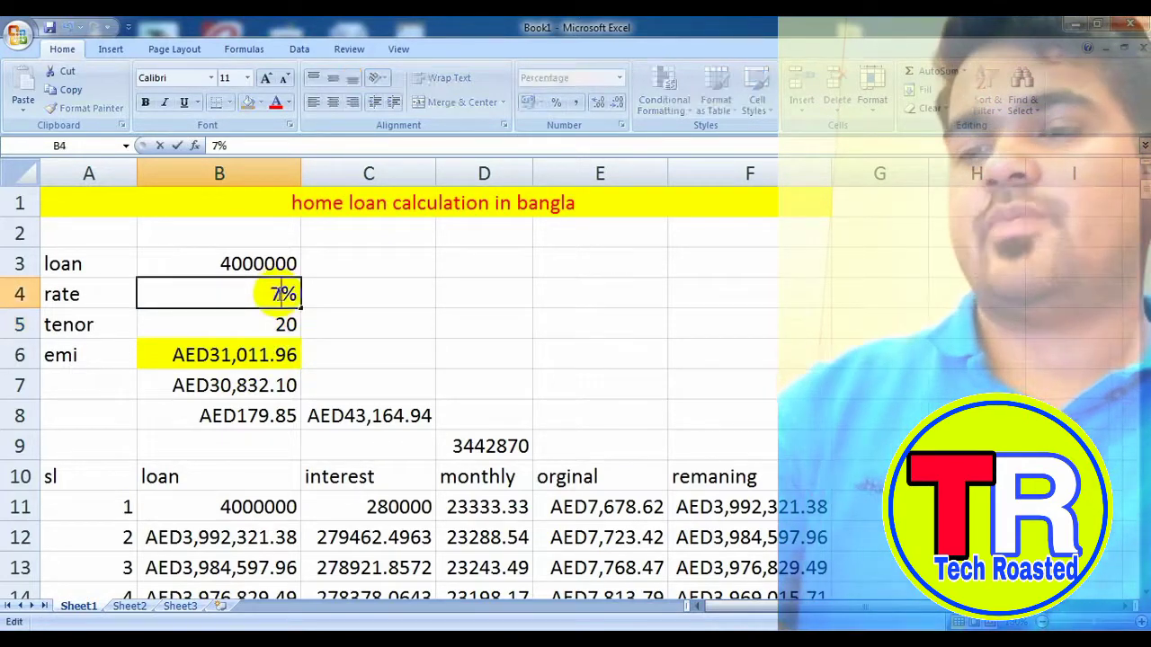
type("8")
key("Return")
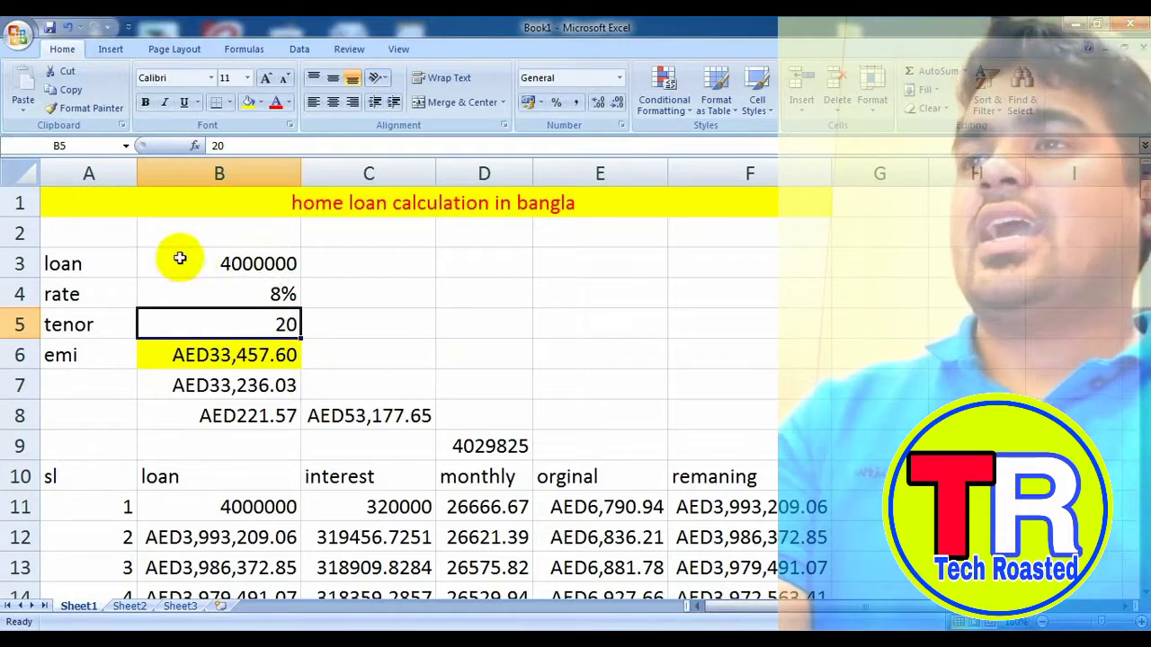
Change the loan amount in B3 from 4000000 to 4100000.
left_click(315, 263)
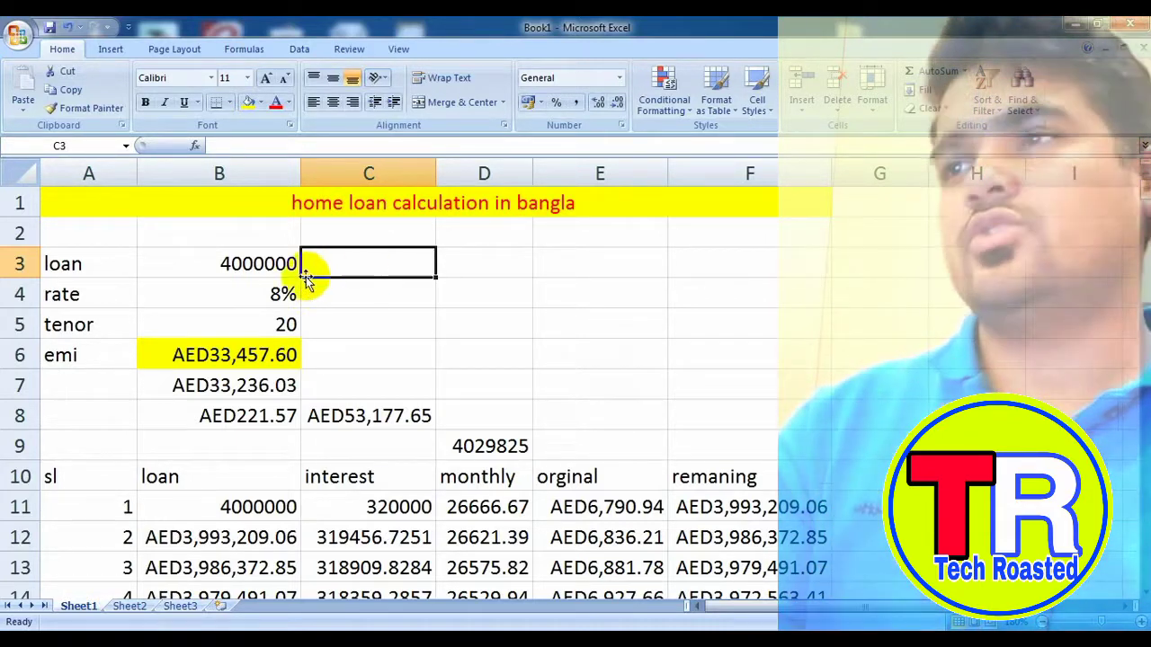
double_click(244, 265)
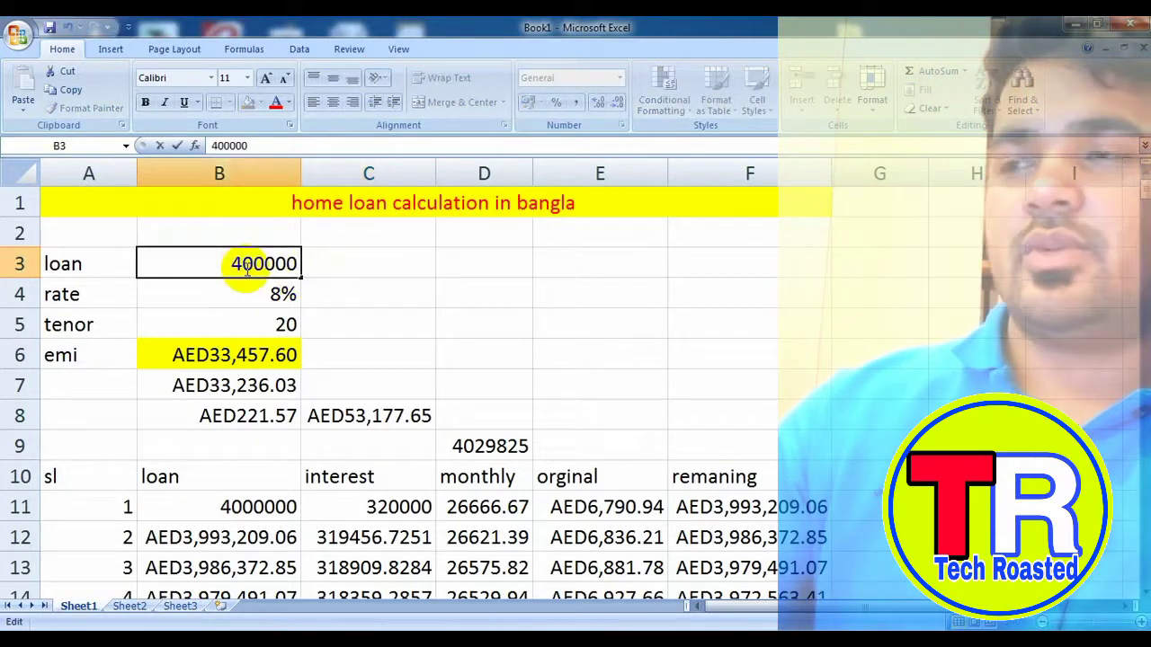
type("1")
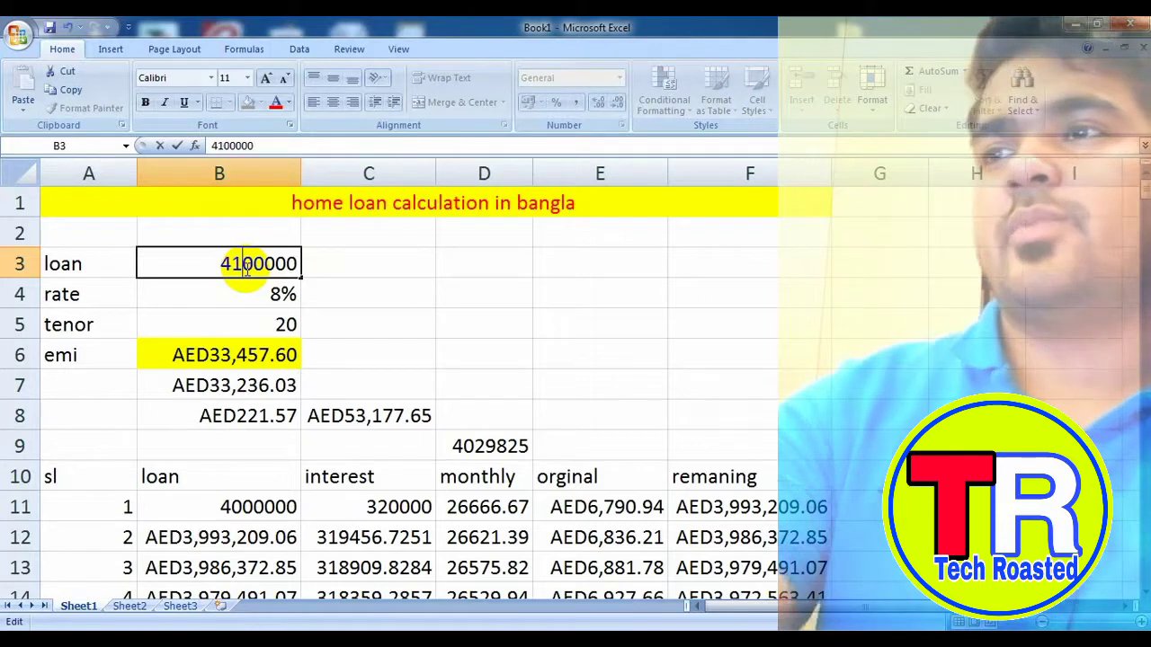
key("Return")
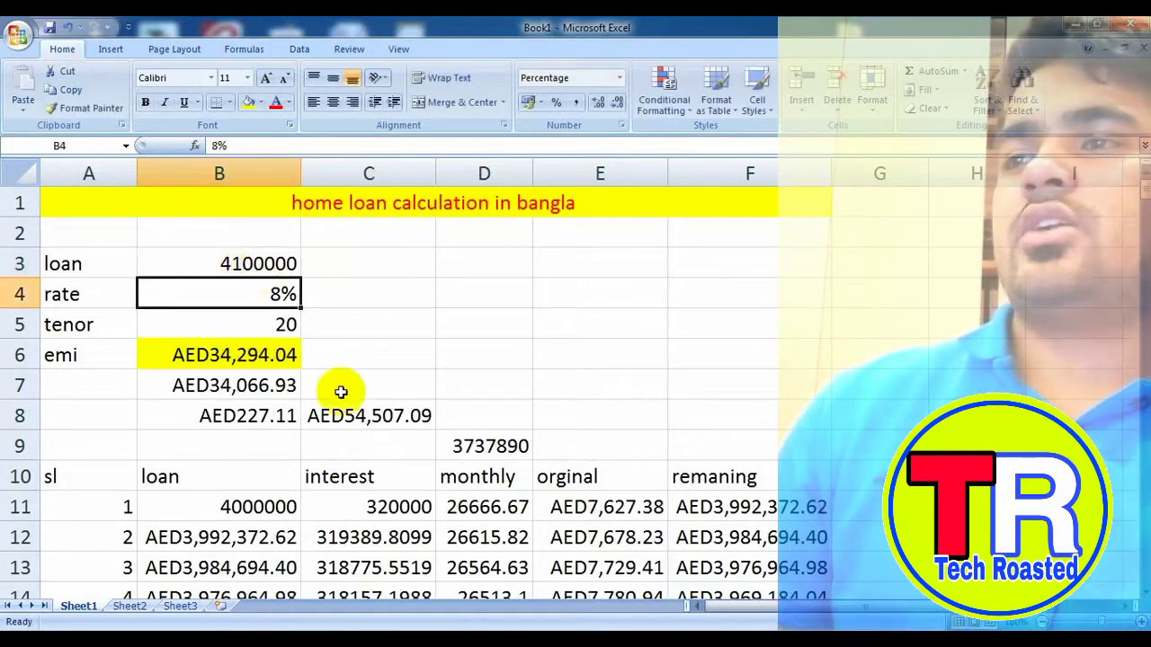
Update the opening loan in B11 to 4100000 to match.
left_click(239, 507)
double_click(241, 507)
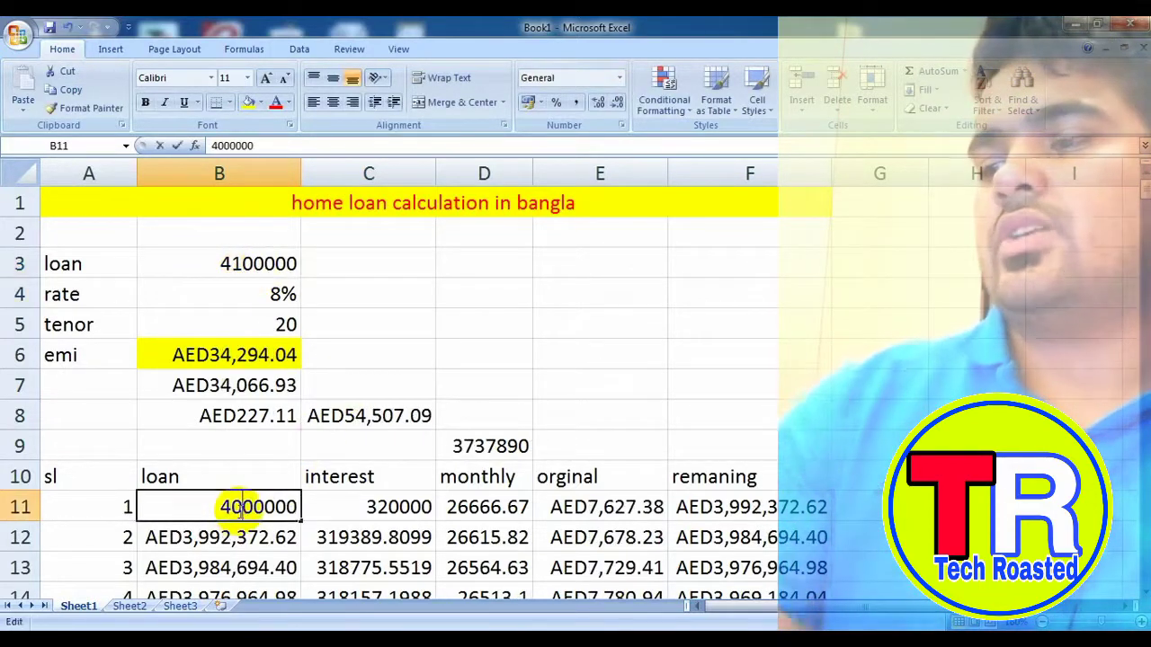
key("BackSpace")
type("1")
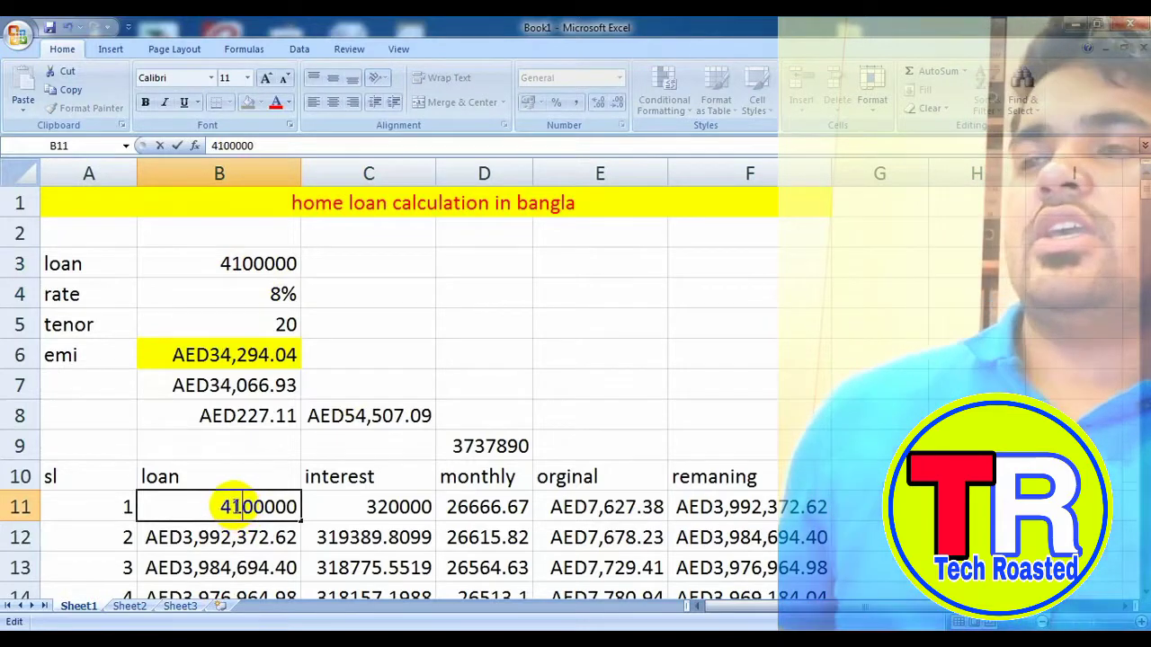
key("Return")
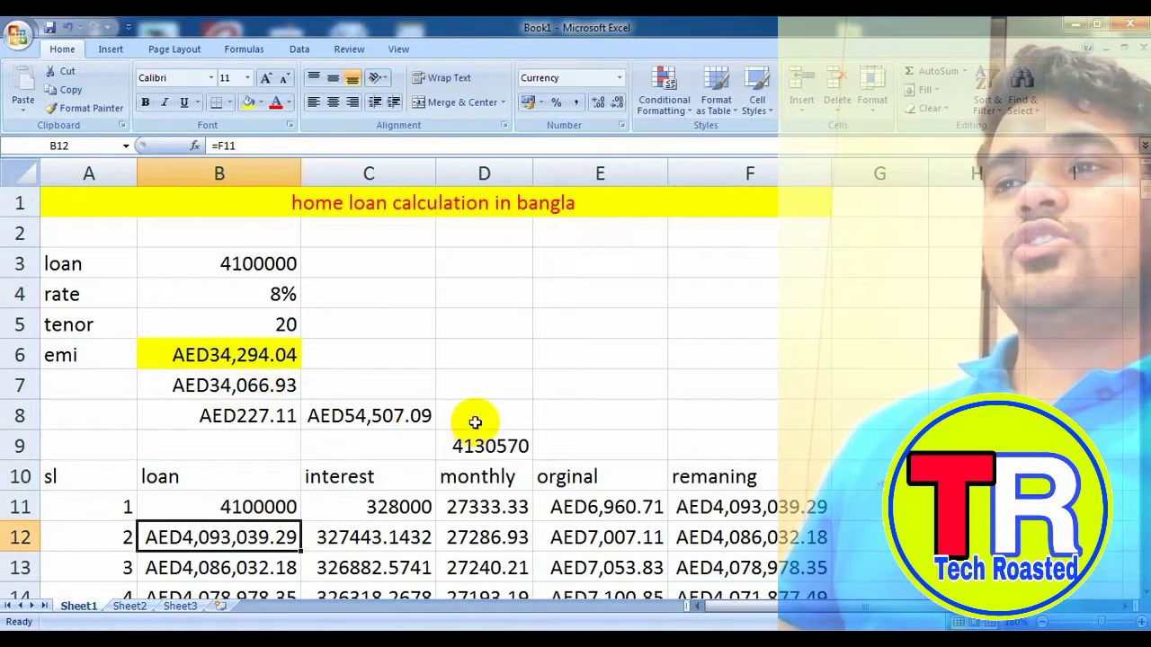
scroll(475, 422, "down", 1)
scroll(475, 423, "up", 1)
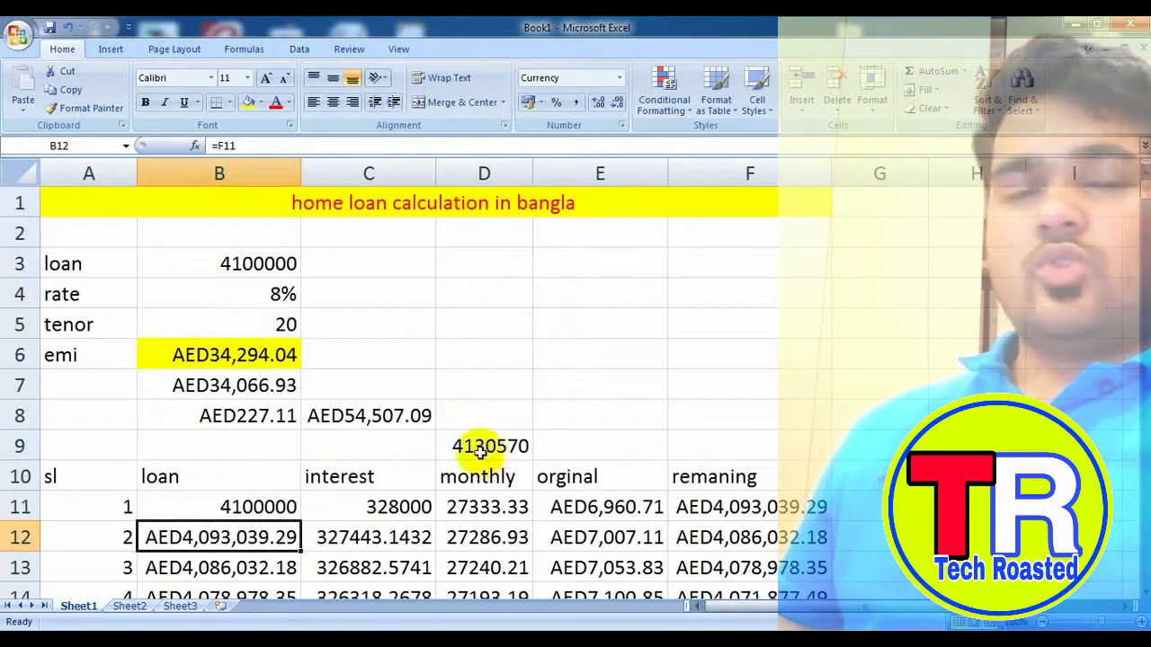
left_click(260, 509)
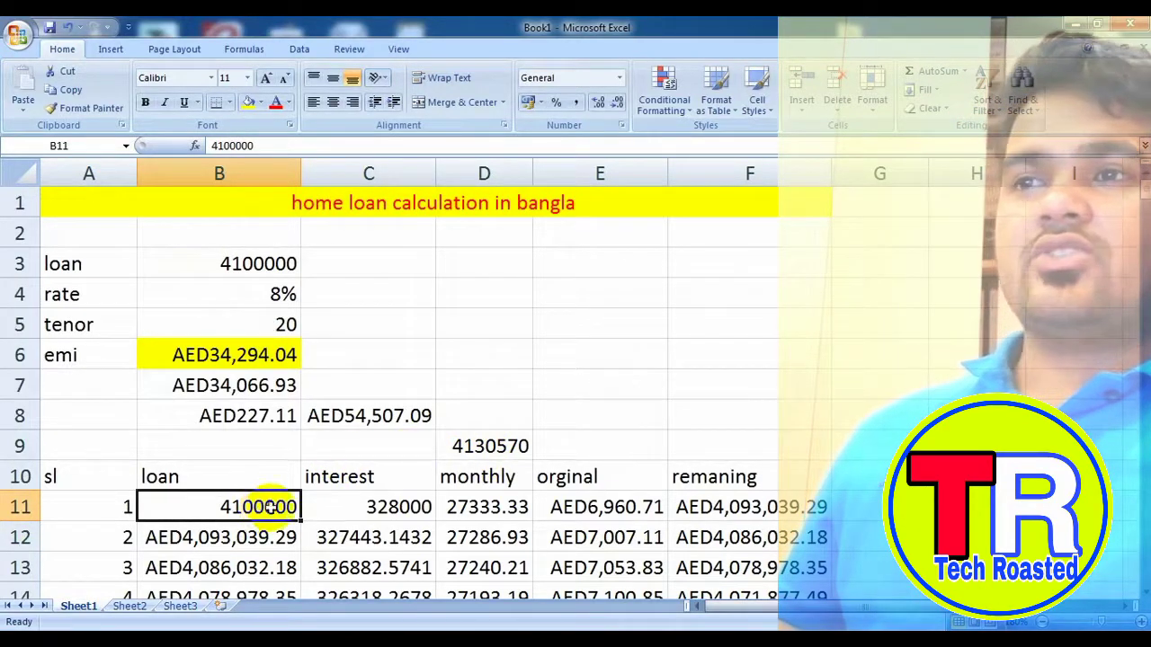
left_click(477, 454)
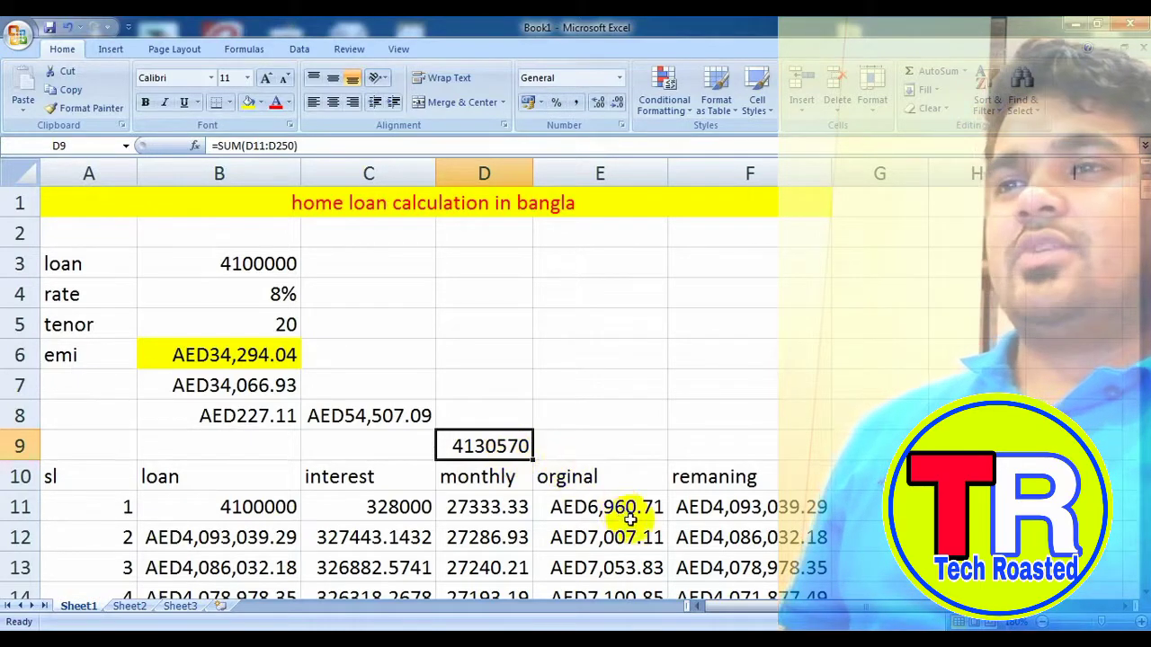
scroll(629, 519, "down", 1)
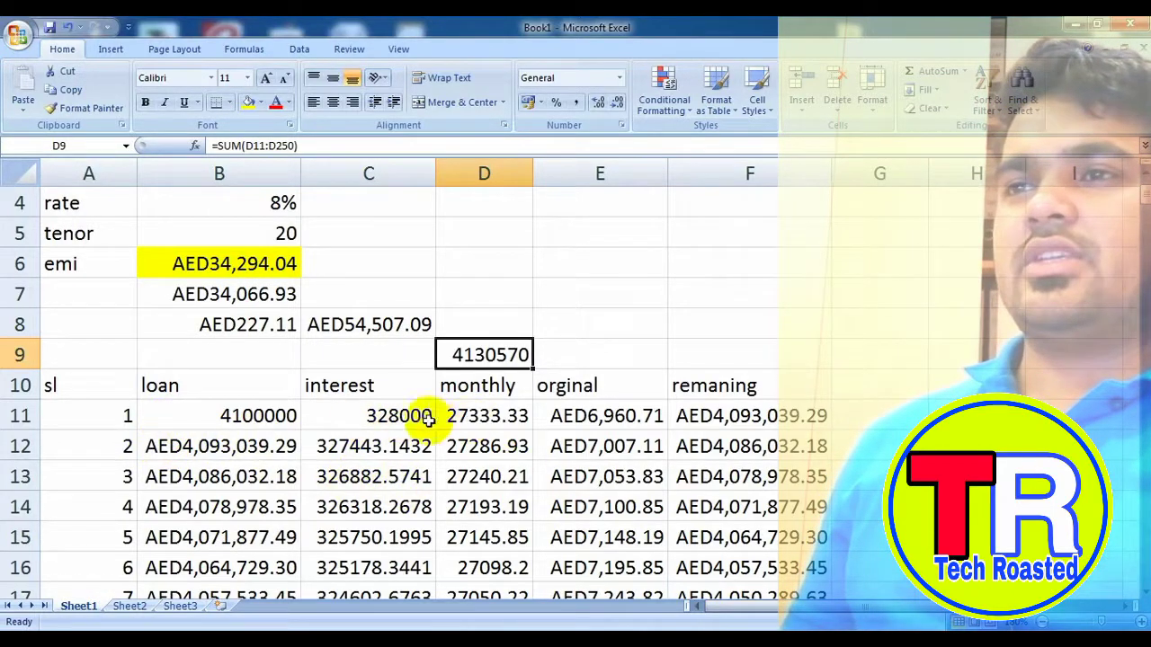
Edit C11's interest formula, removing the 4 from $B$4 and re-pointing the reference.
left_click(474, 419)
double_click(474, 419)
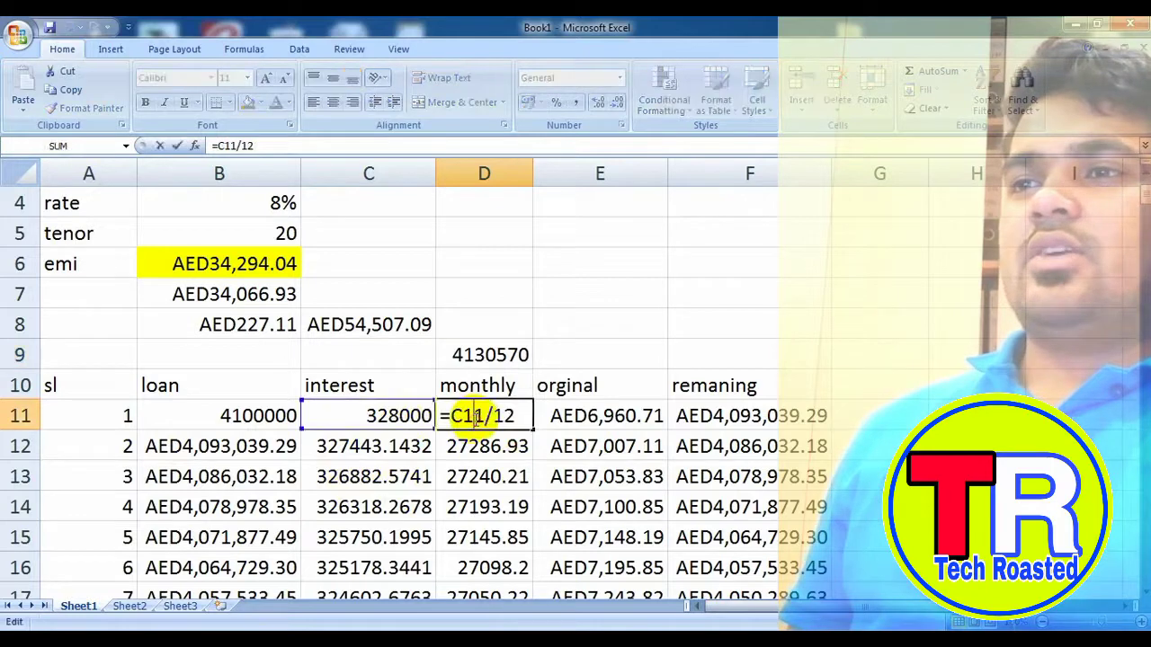
left_click(359, 457)
double_click(351, 418)
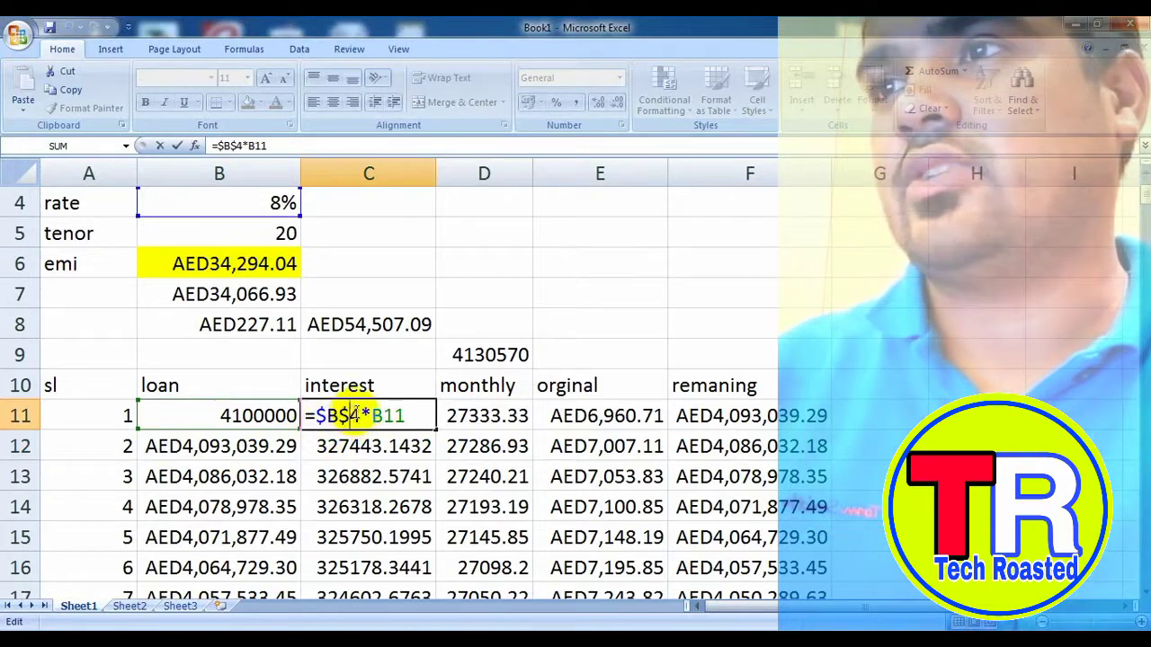
key("BackSpace")
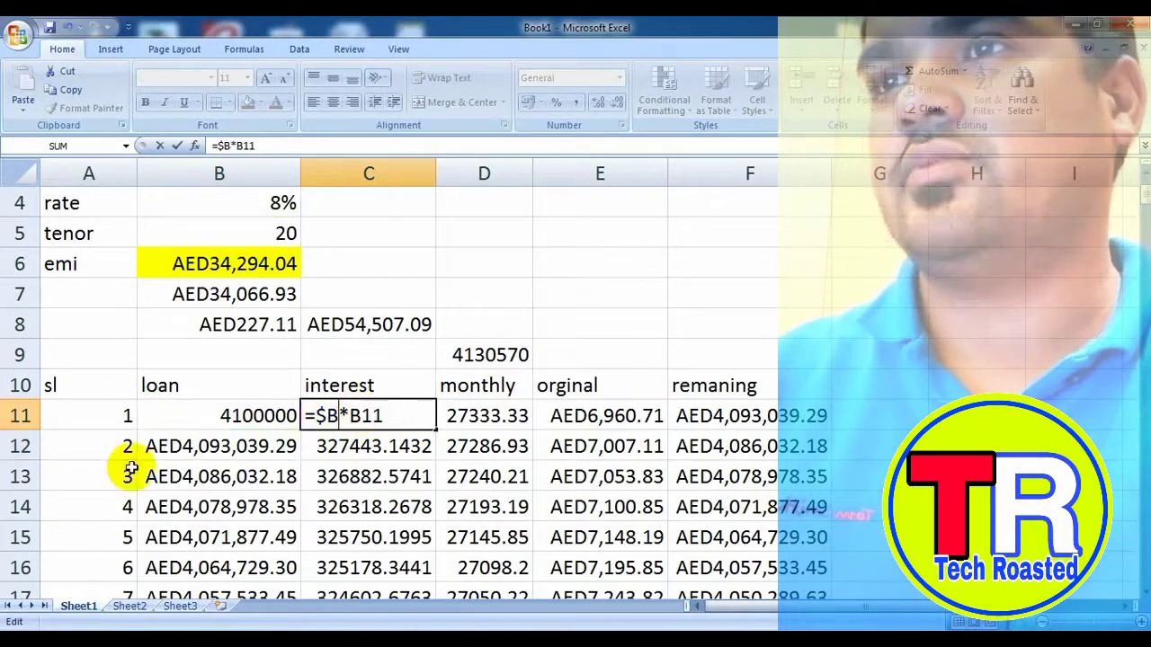
key("Return")
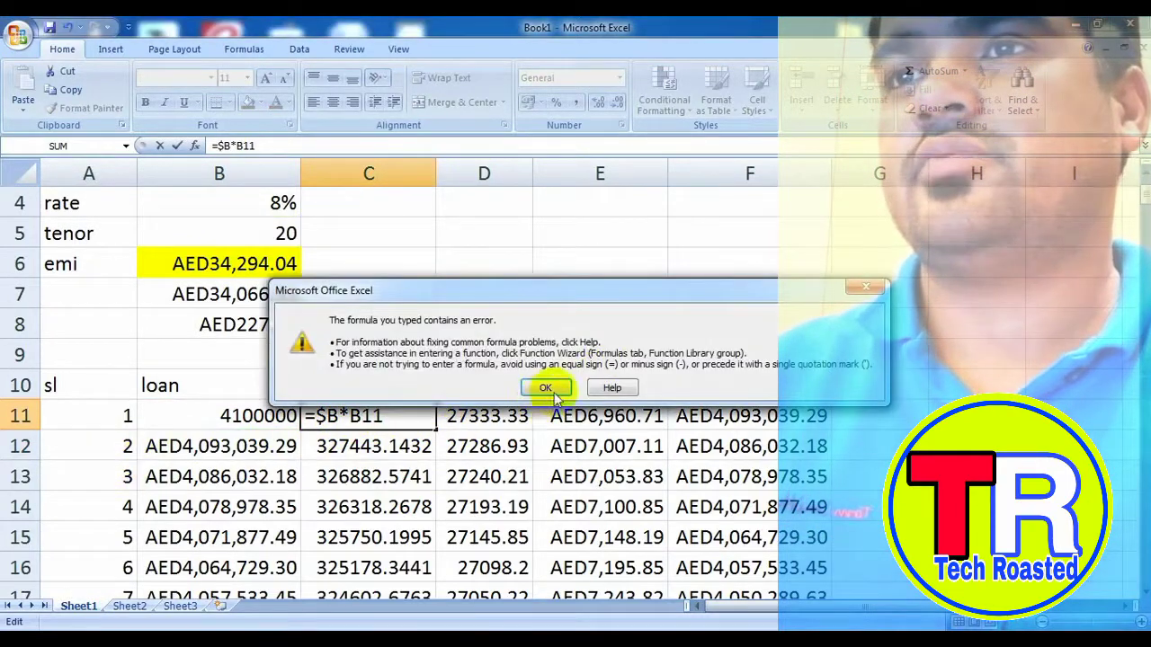
left_click(544, 387)
left_click(854, 441)
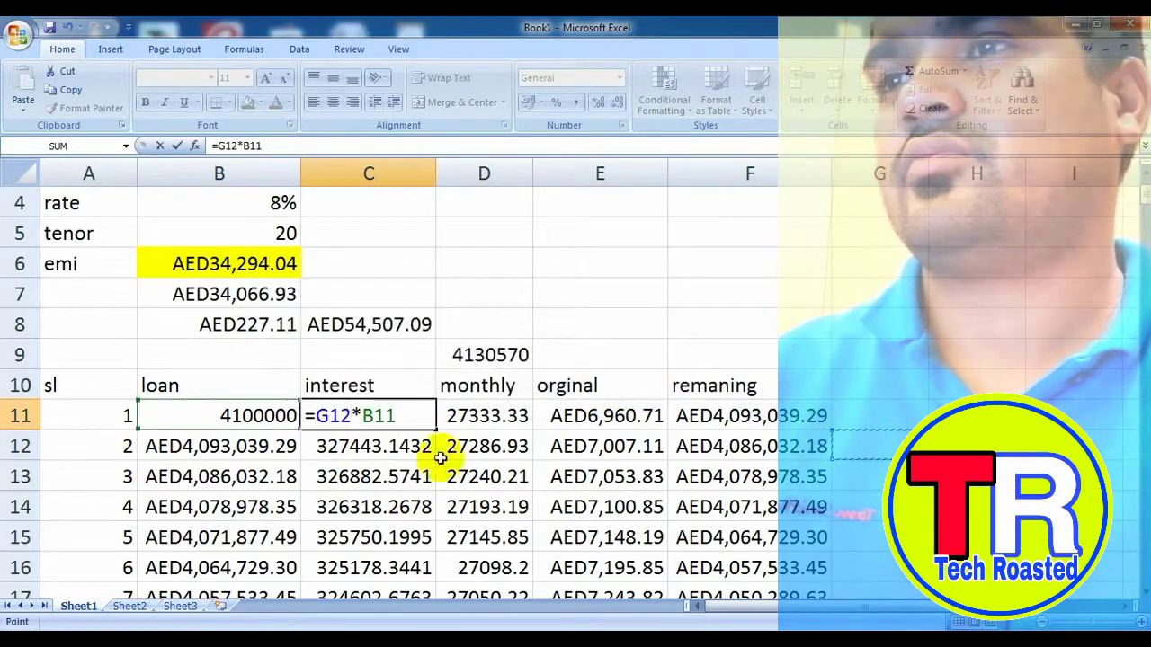
mouse_move(159, 444)
left_mouse_down()
mouse_move(459, 447)
mouse_move(729, 537)
left_mouse_up()
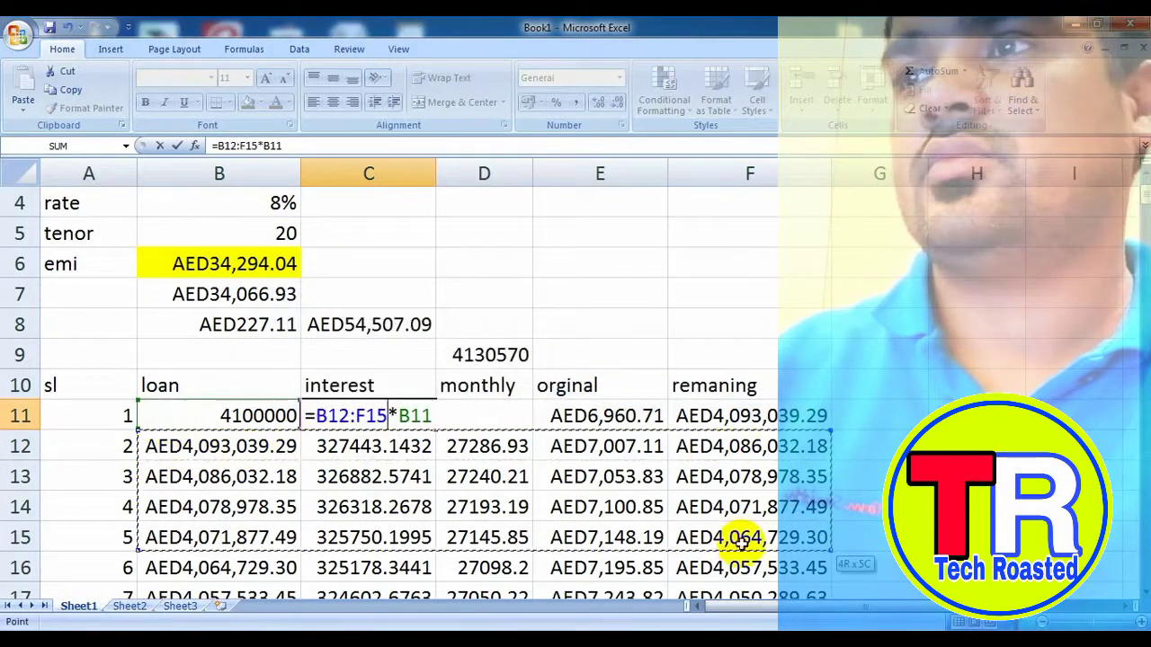
key("BackSpace")
left_click(558, 537)
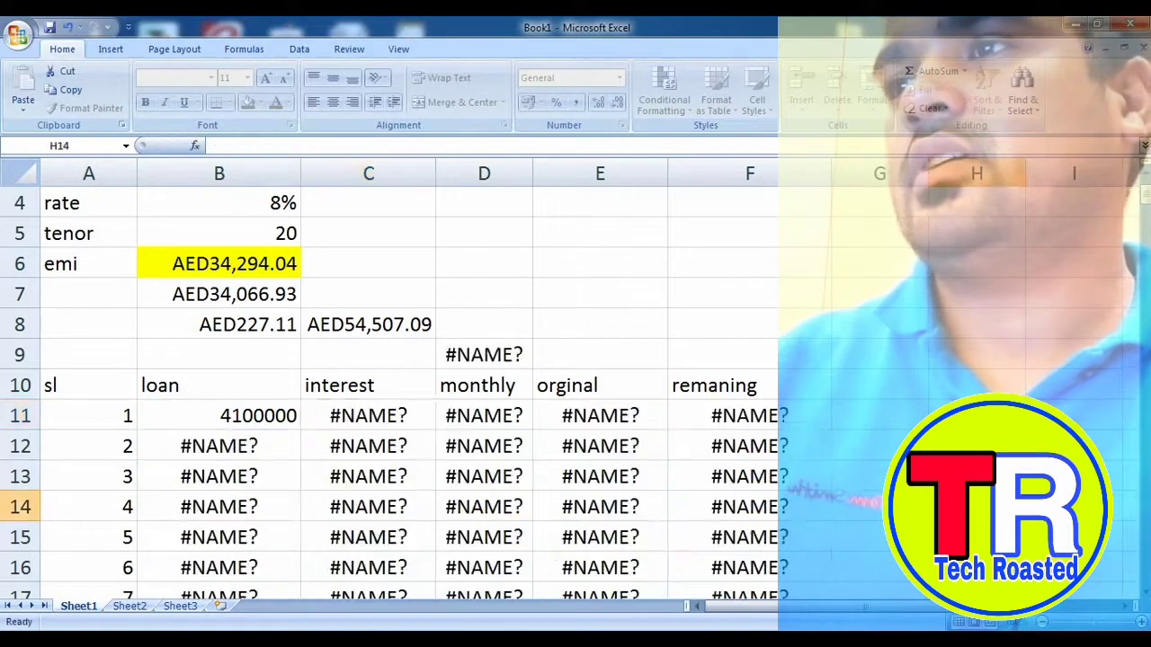
Clear the broken first five schedule rows, B11:F15.
left_click_drag(215, 418, 791, 538)
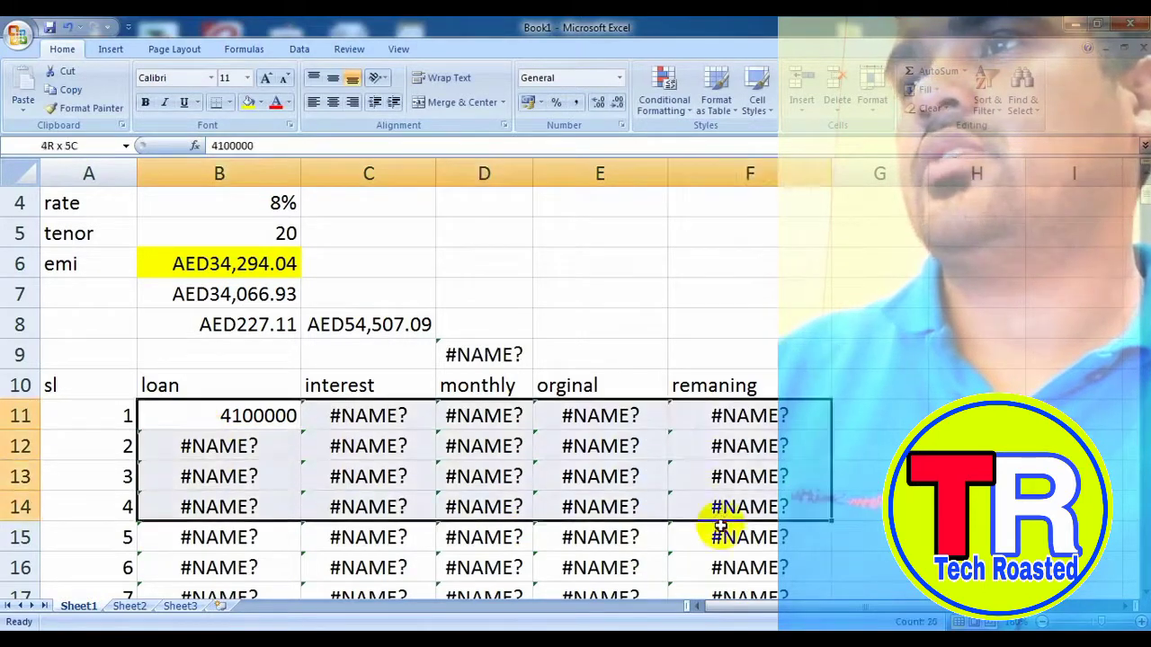
key("Delete")
left_click(259, 422)
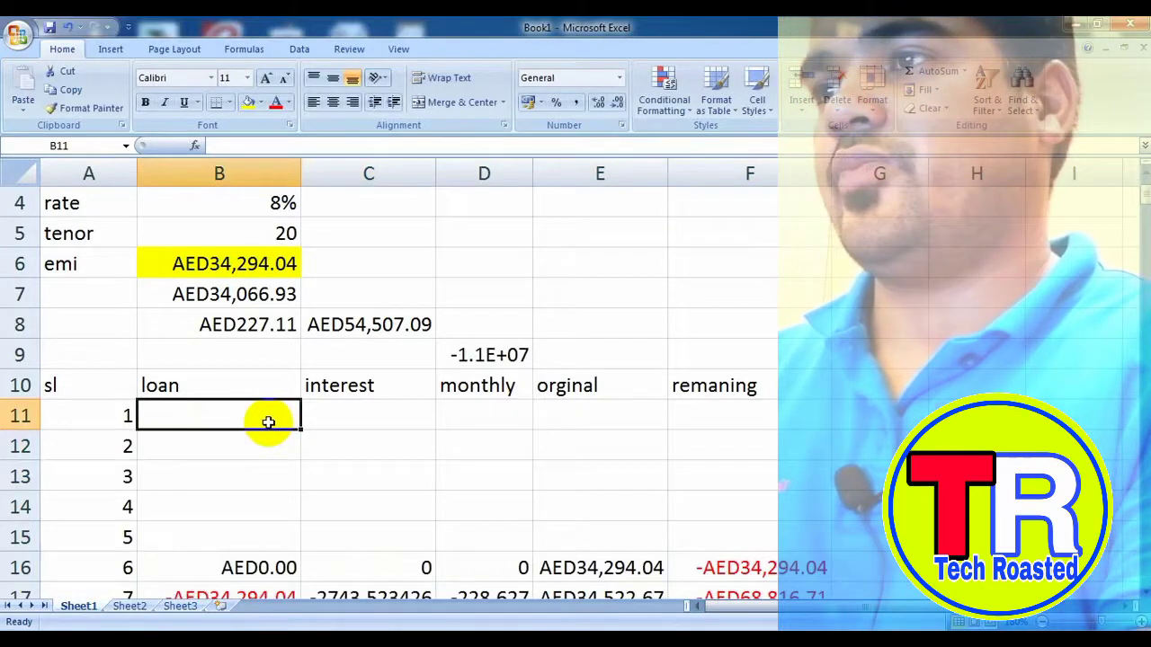
Enter 4000000 as the opening loan in B11 and =B4*B11 in C11, giving 320000.
type("4000000")
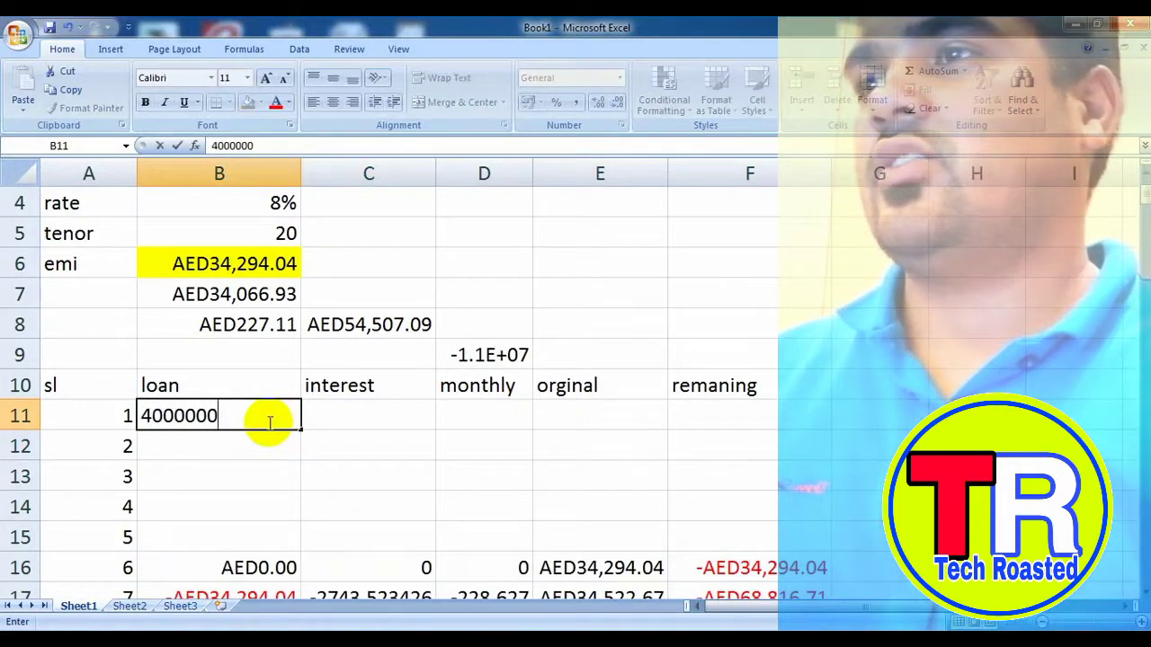
left_click(335, 420)
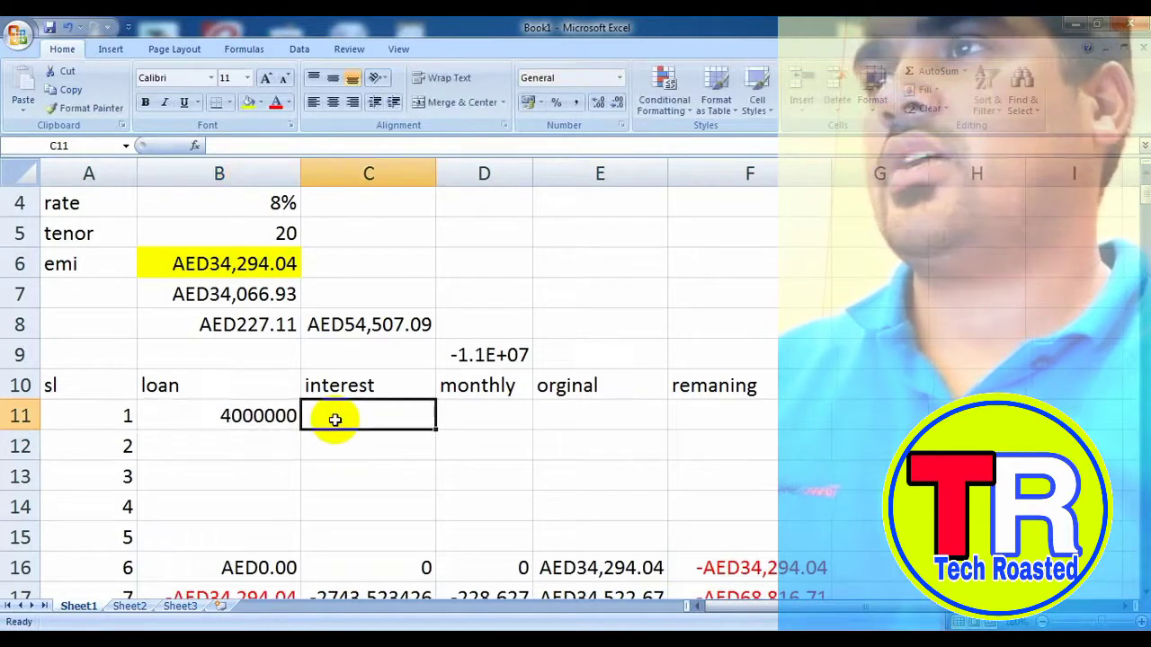
left_click(261, 213)
left_click(356, 421)
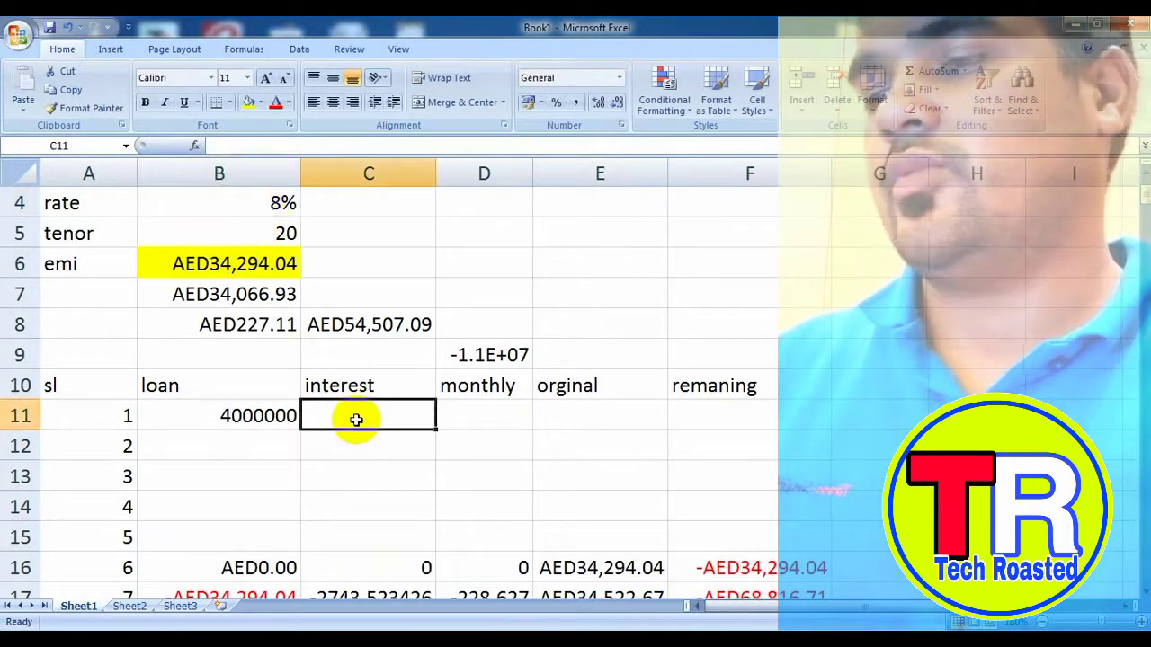
type("=")
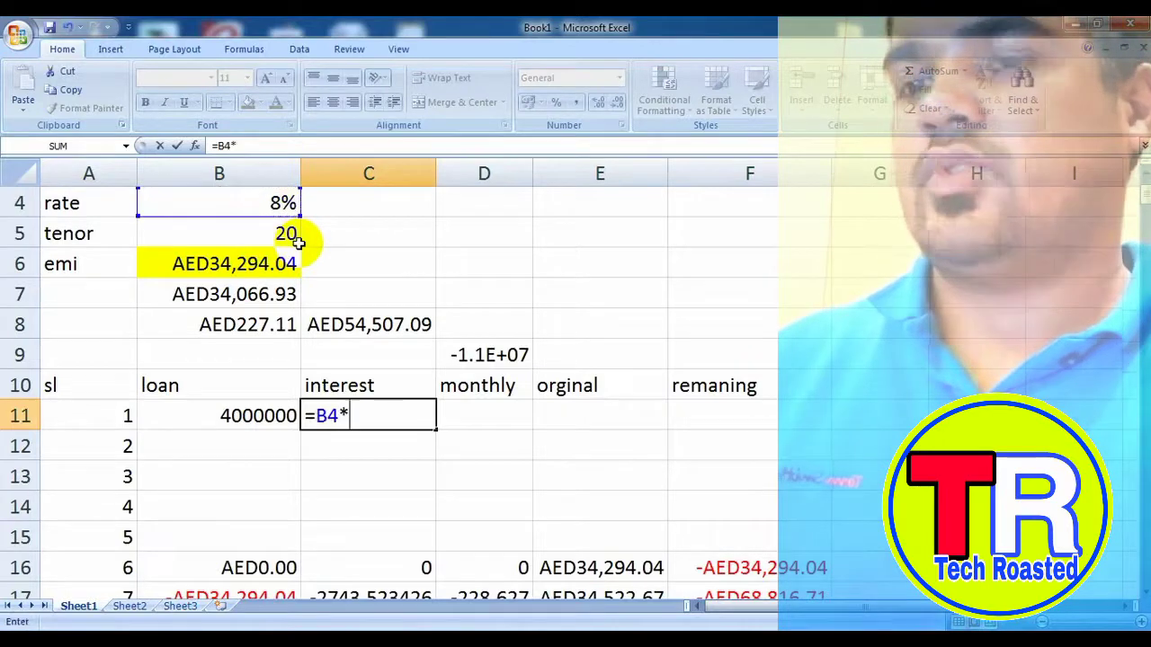
left_click(264, 416)
key("Return")
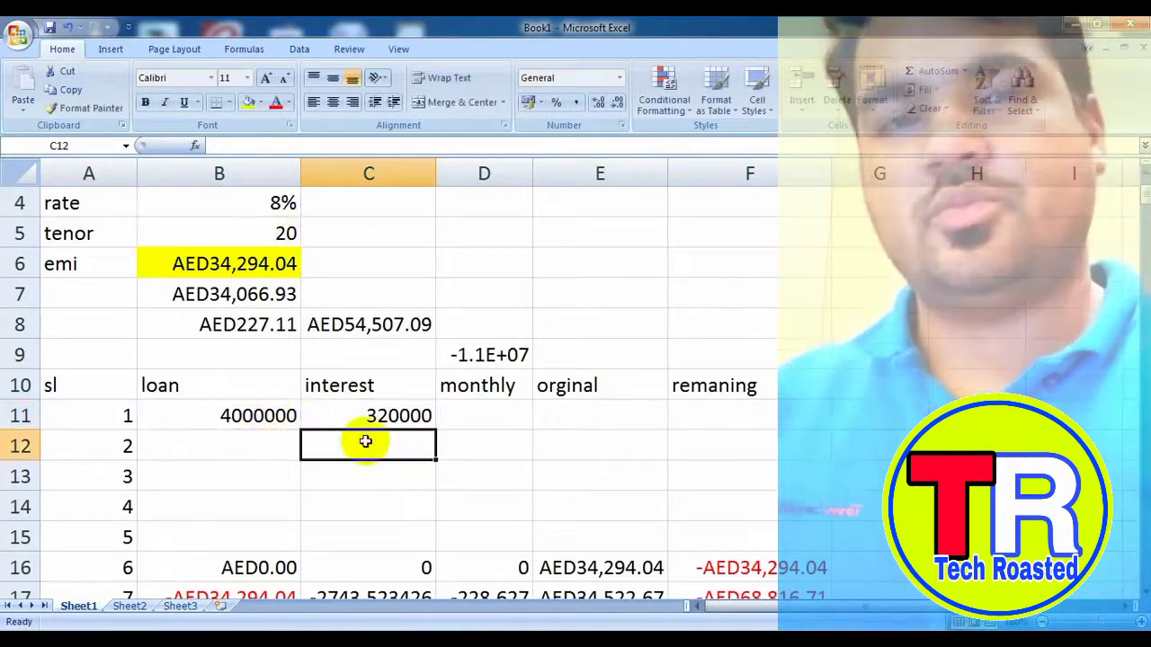
Enter =C11/12 in D11 for a monthly interest of 26666.67.
left_click(484, 412)
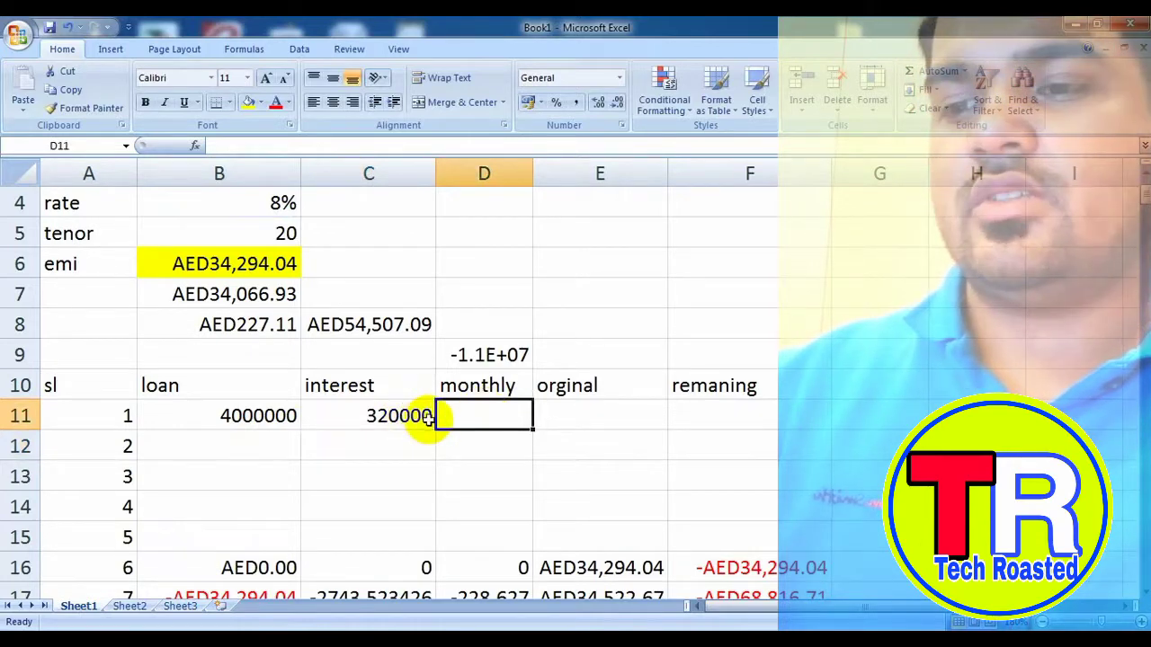
type("=")
left_click(400, 415)
type("/")
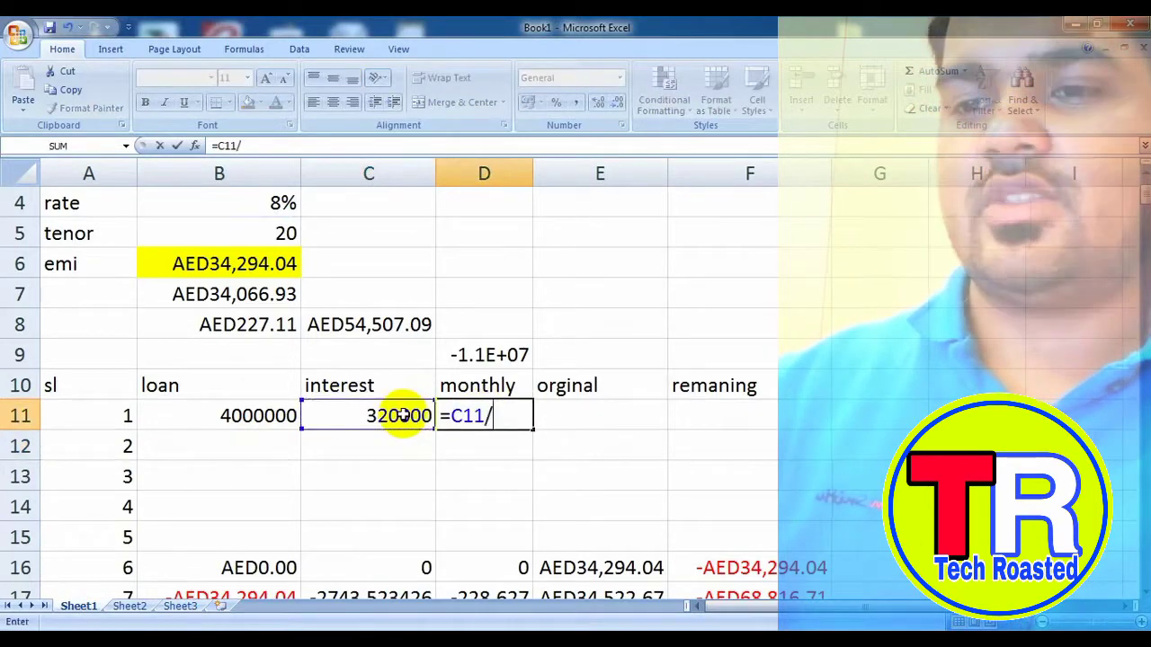
type("12")
key("Return")
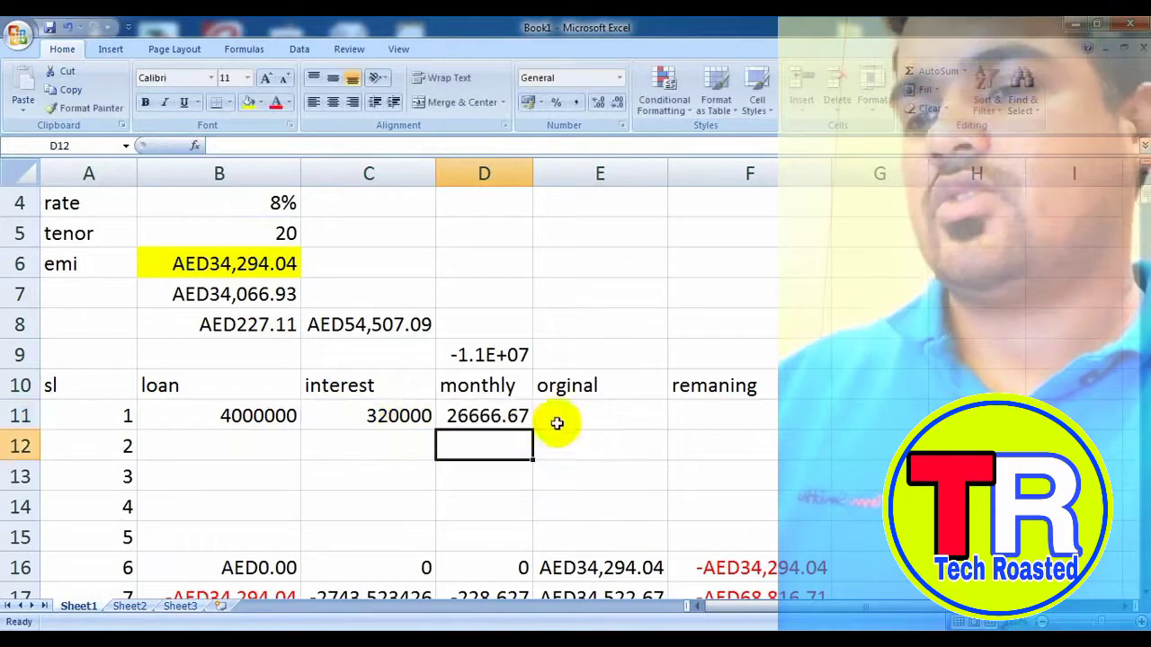
Begin a principal formula in E11.
left_click(571, 414)
type("=")
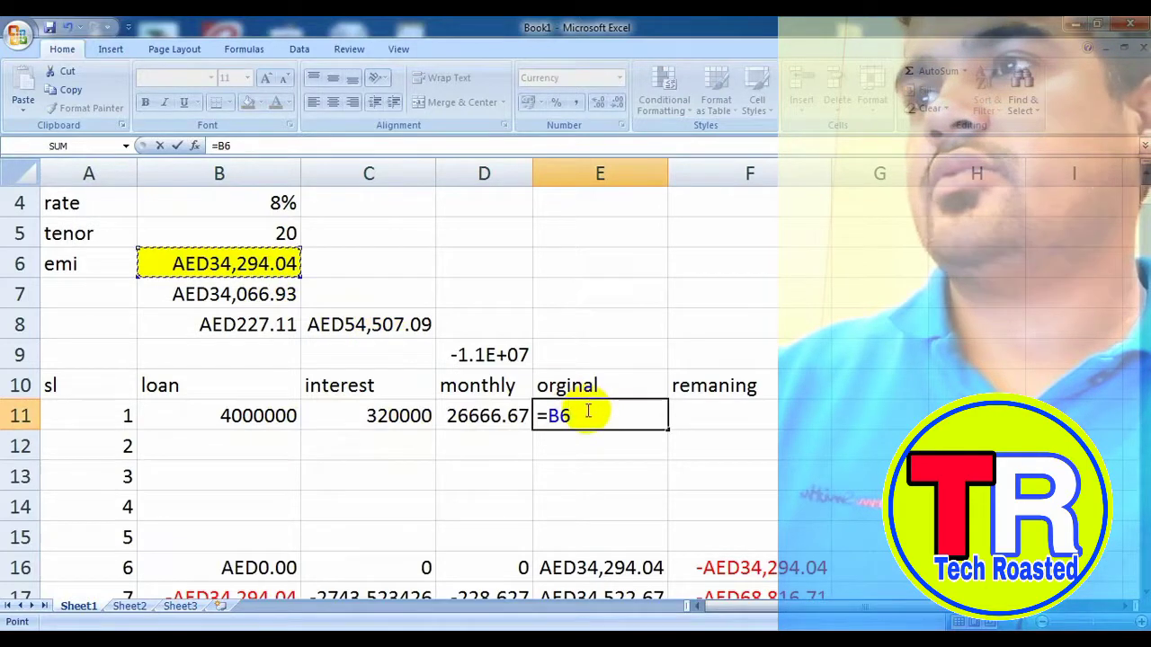
scroll(596, 416, "up", 1)
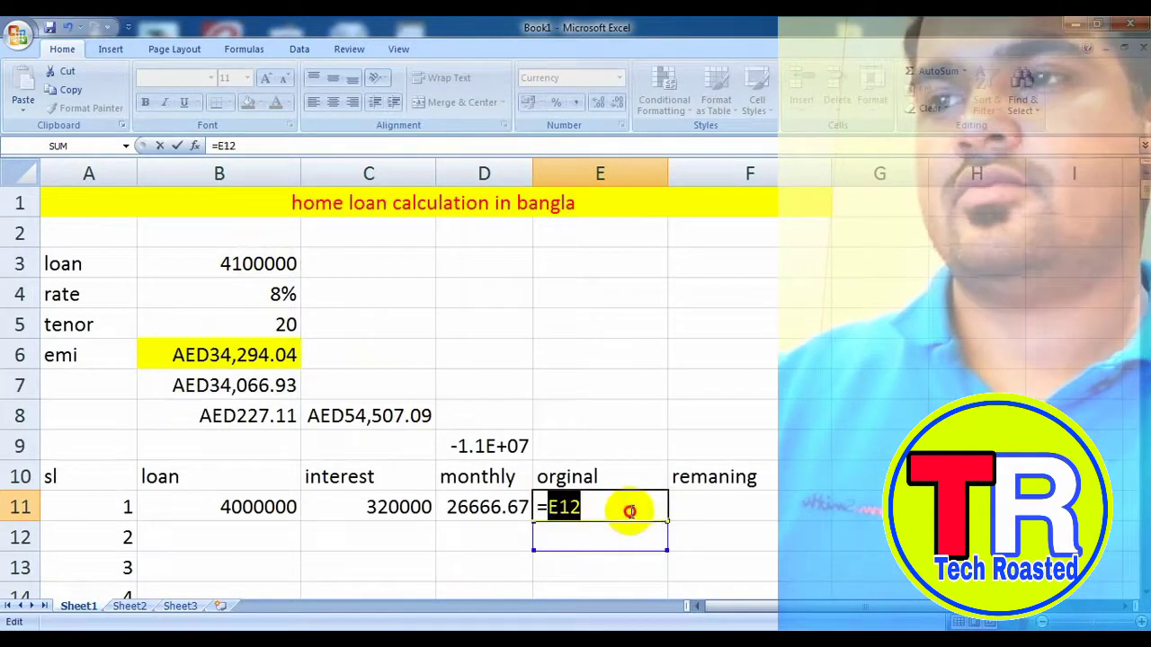
key("Tab")
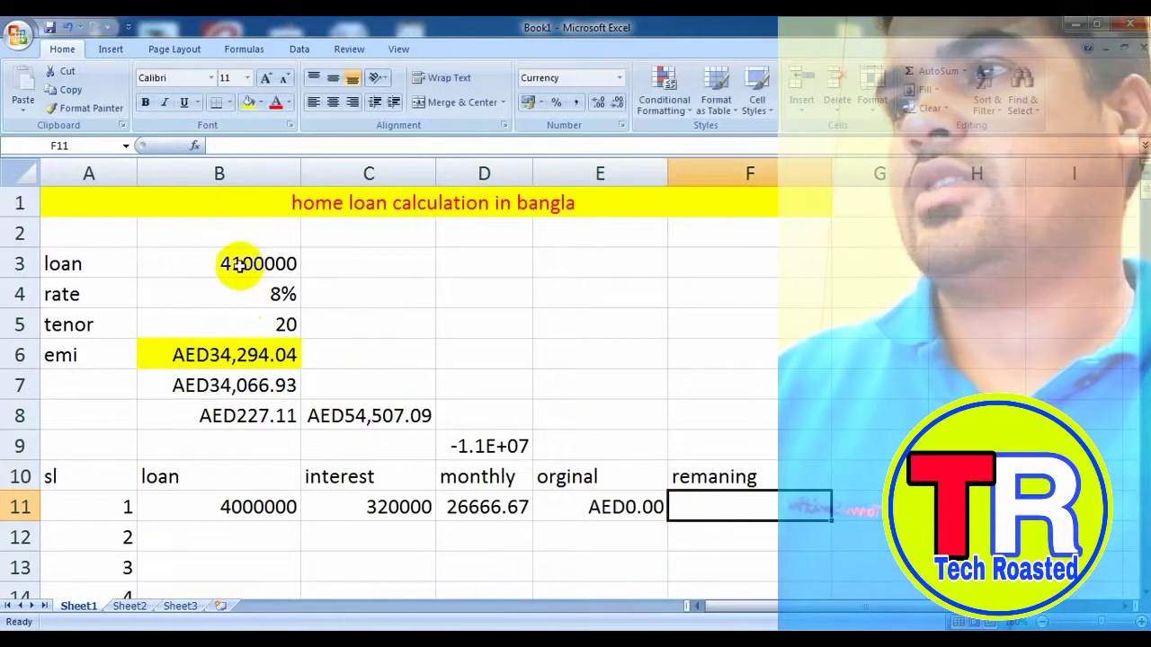
Change the loan amount in B3 back to 4000000.
double_click(238, 264)
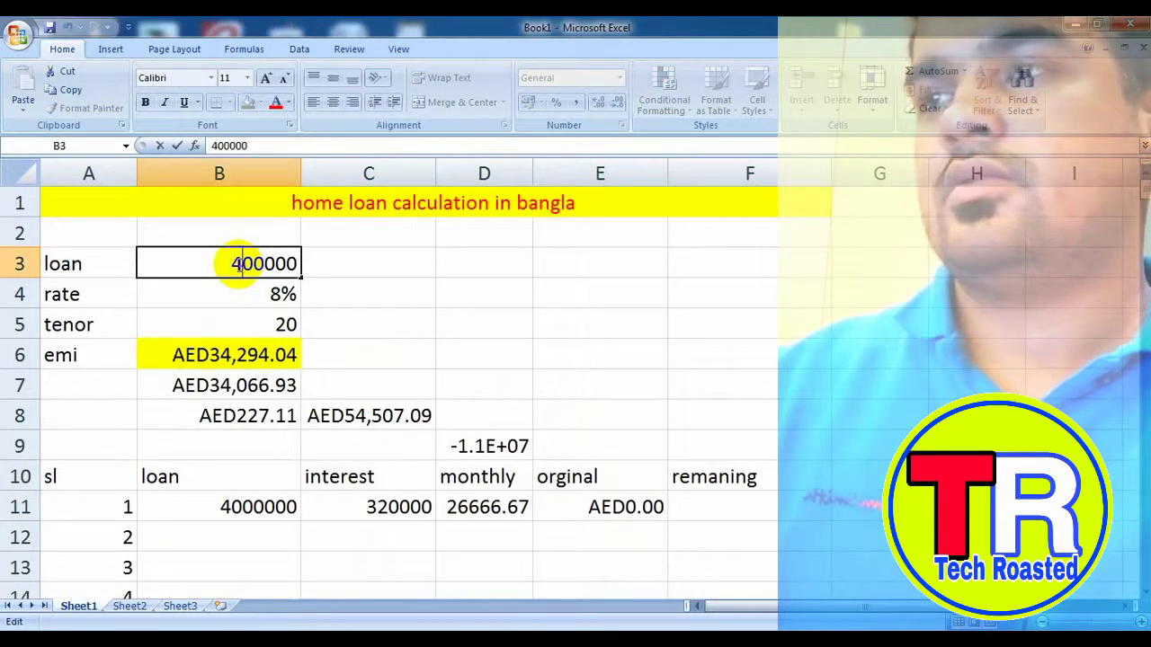
type("0")
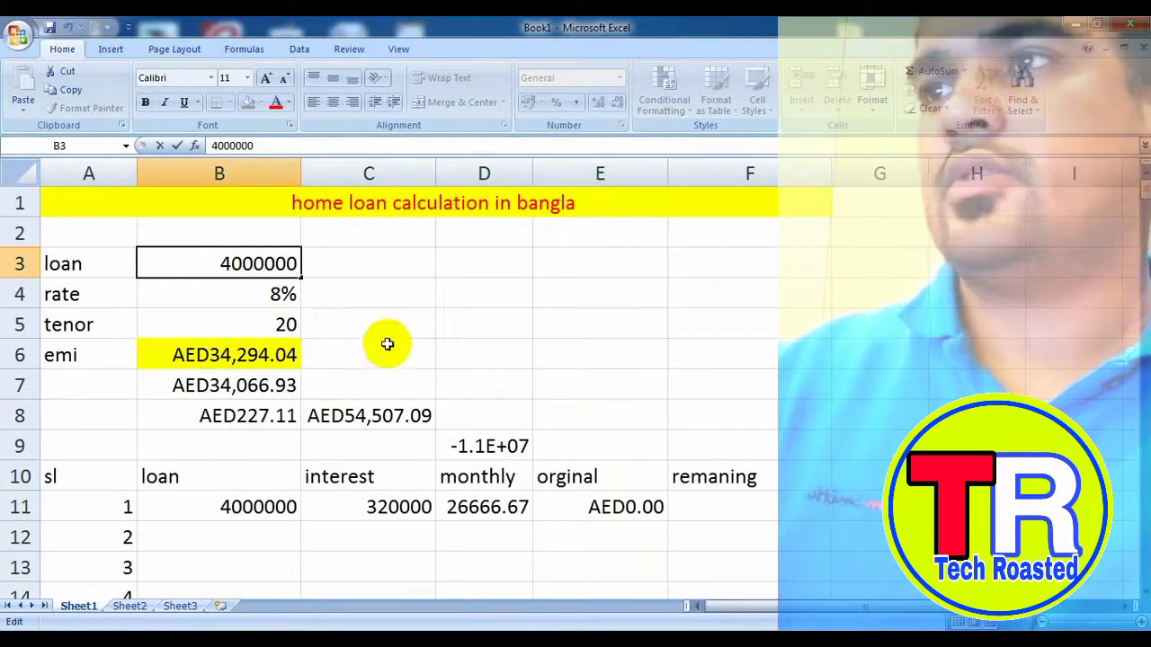
key("Return")
Rewrite E11 as =B6-D11, giving a principal of AED6,790.94.
scroll(608, 480, "down", 1)
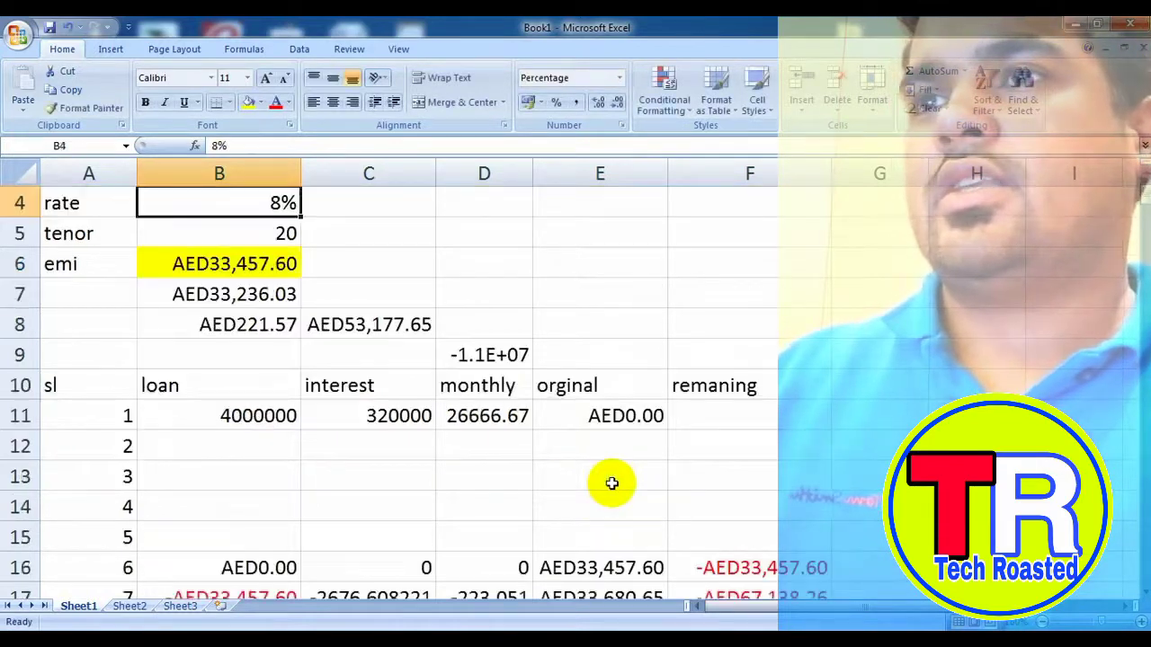
scroll(635, 351, "down", 1)
left_click(616, 326)
double_click(616, 325)
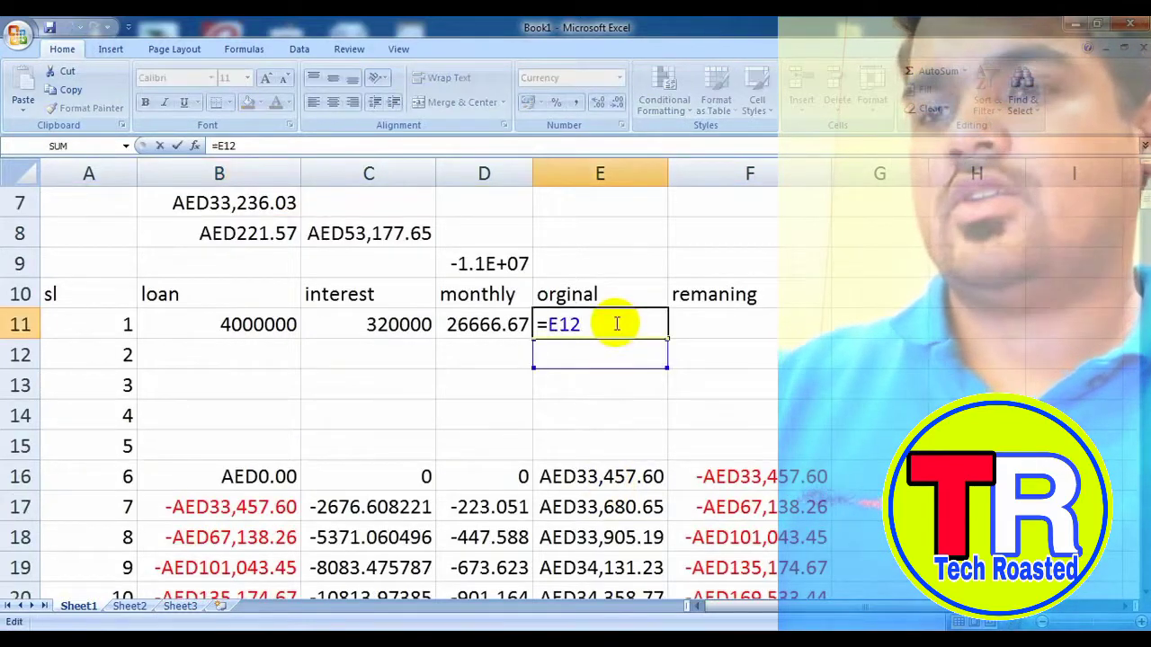
key("BackSpace")
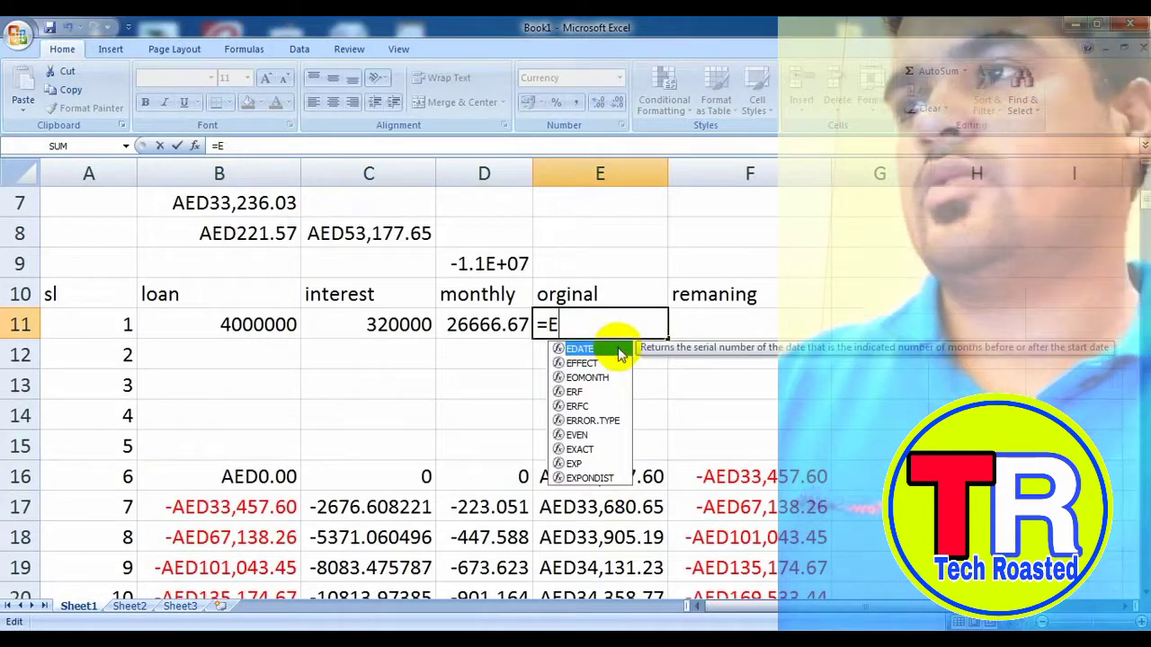
key("BackSpace")
scroll(617, 346, "up", 1)
scroll(617, 346, "up", 1)
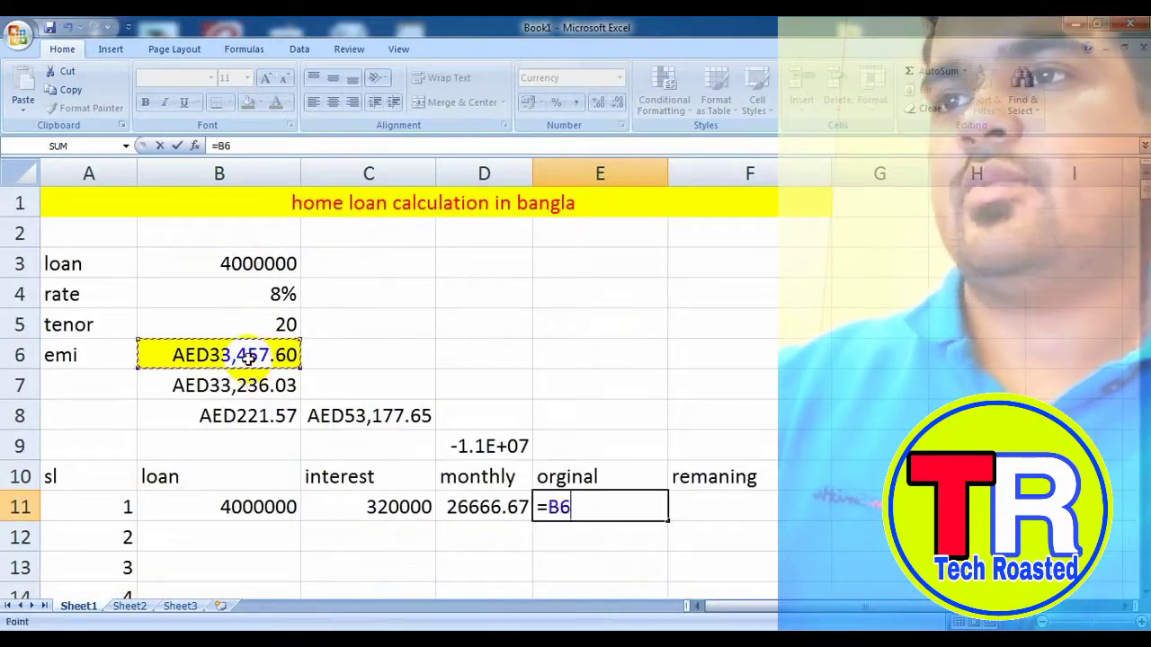
type("-")
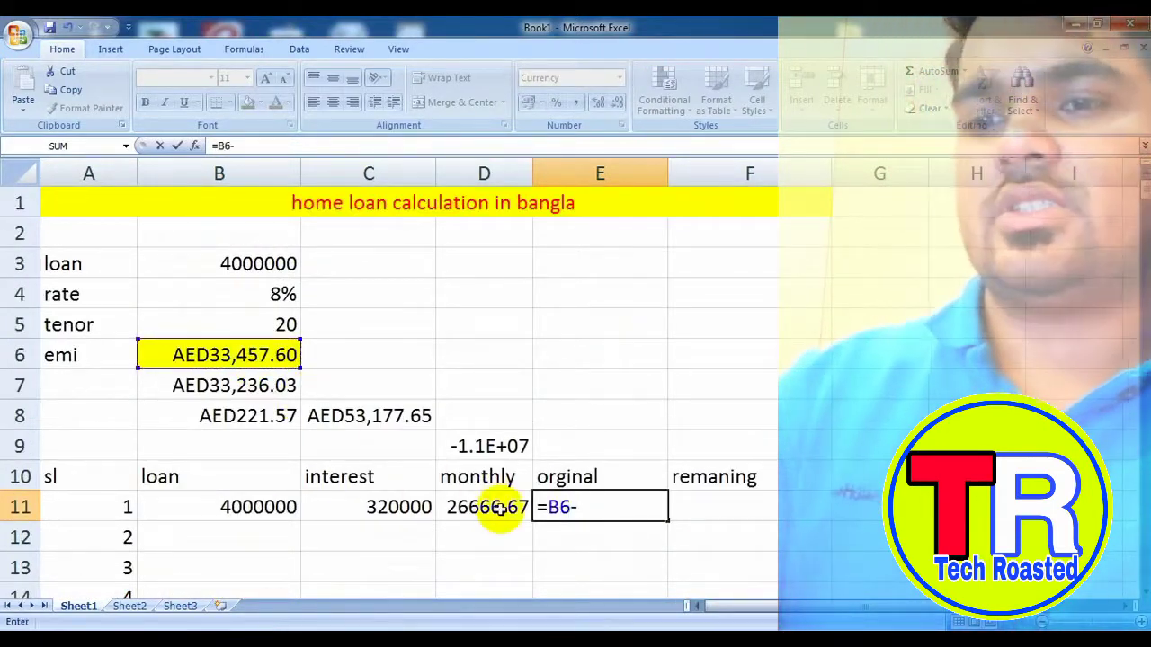
left_click(510, 507)
key("Return")
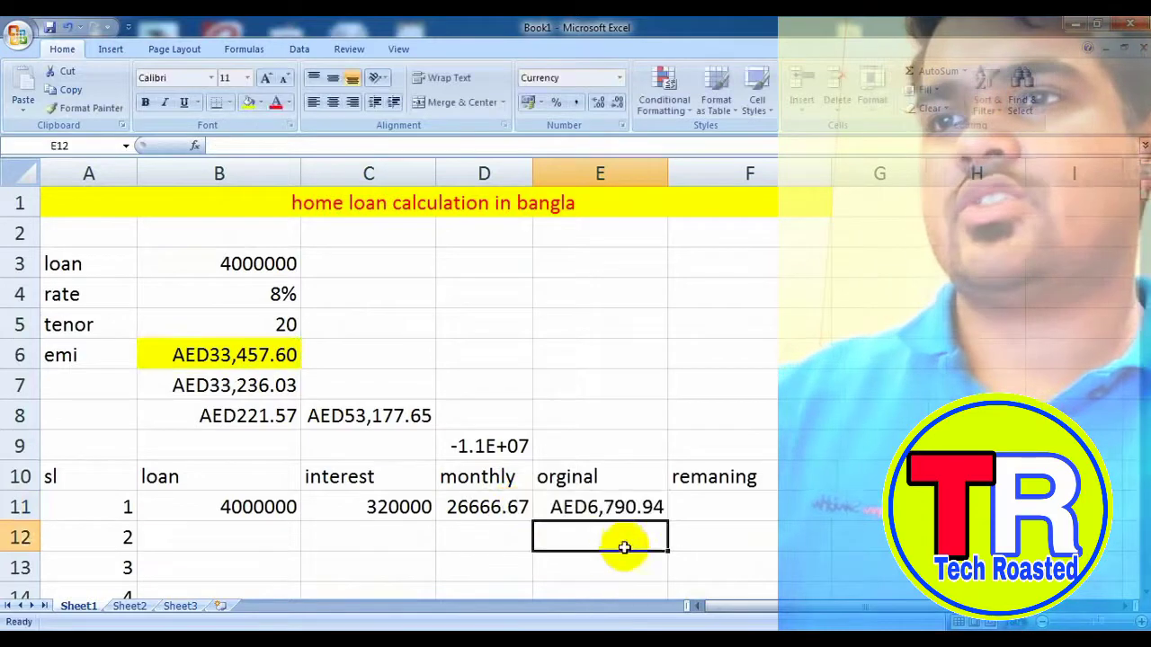
Enter =B11-E11 in F11 for a remaining balance of AED3,993,209.06.
left_click(723, 504)
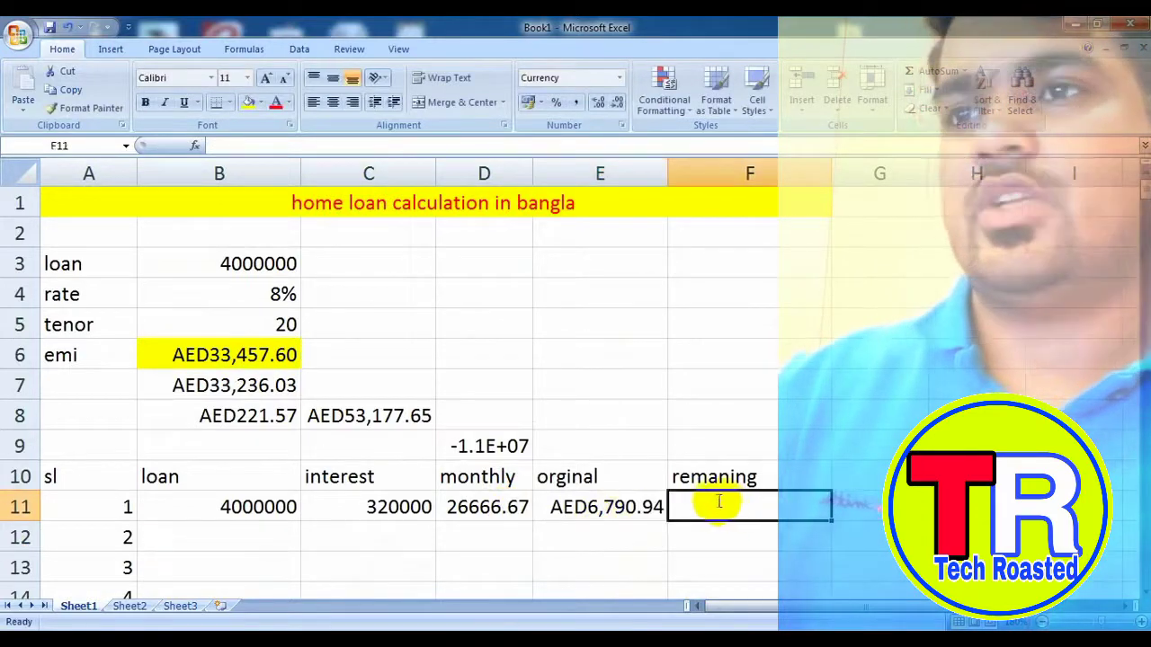
type("=B11")
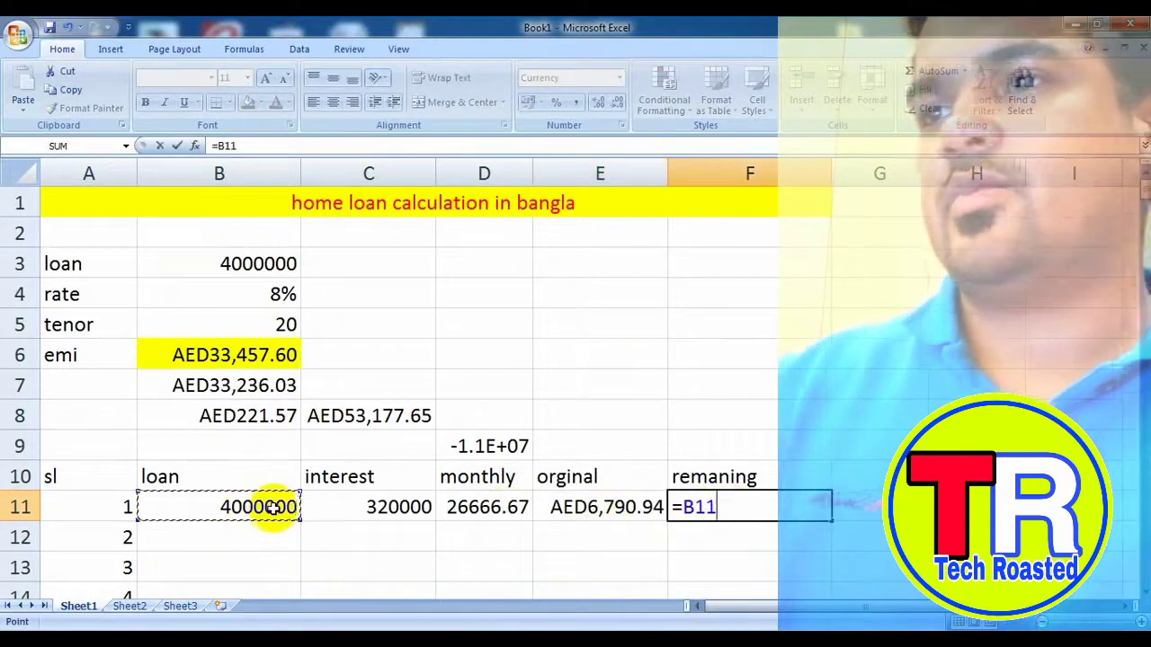
type("-")
left_click(636, 506)
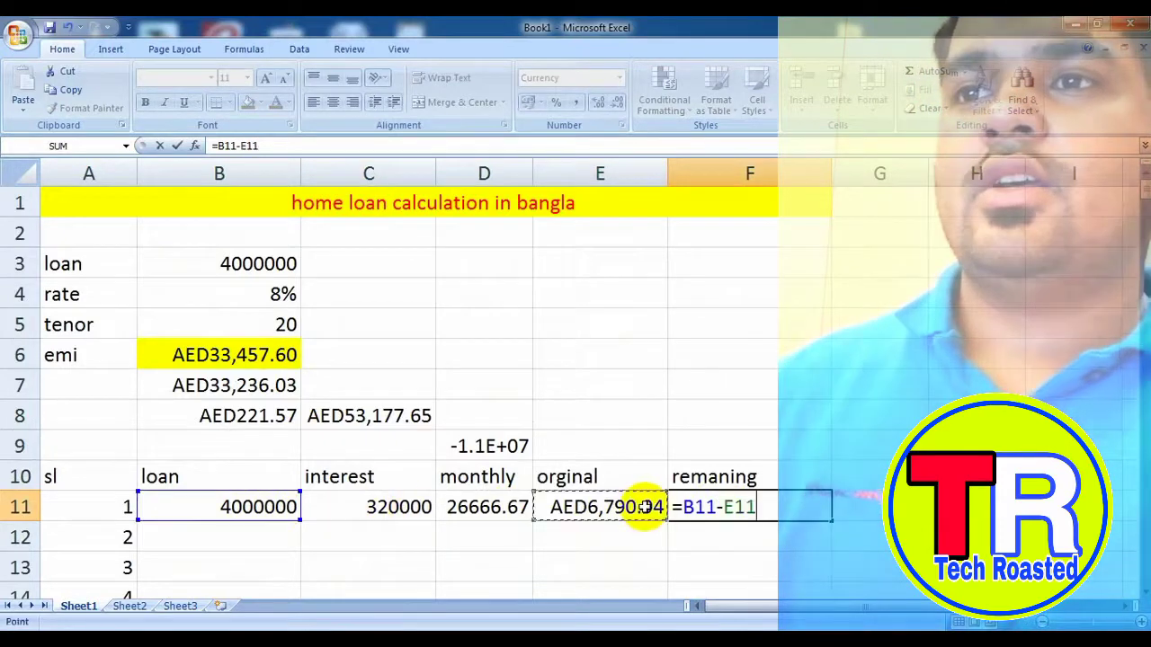
key("Return")
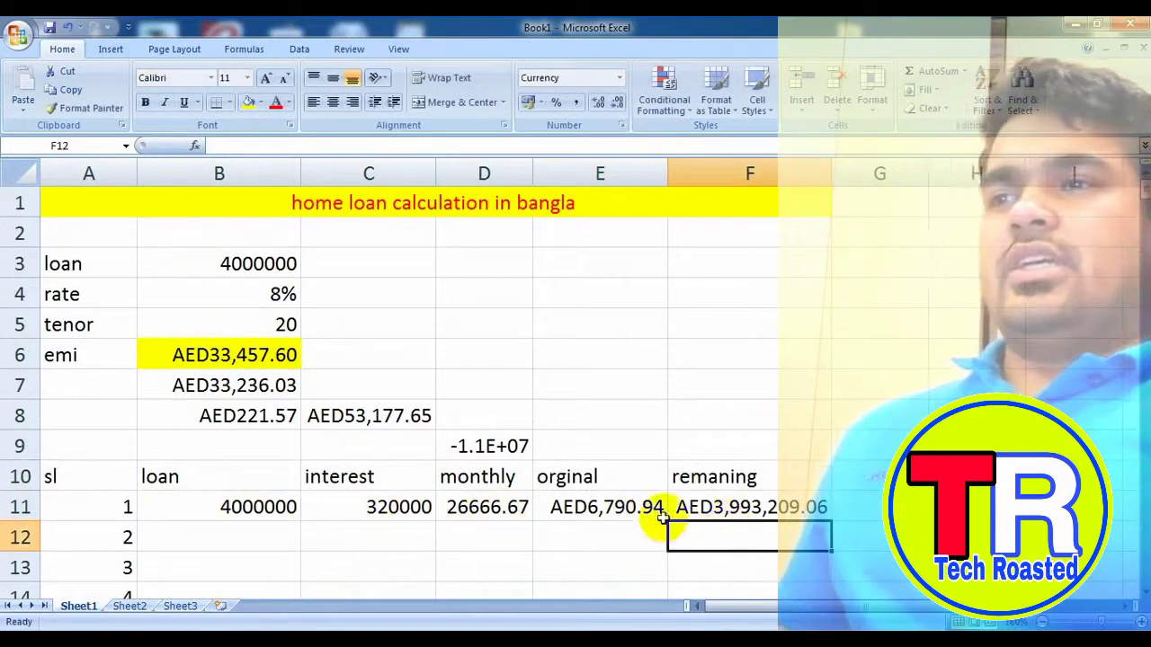
Set B12 to =F11 so row 2's loan carries over AED3,993,209.06.
left_click_drag(162, 504, 700, 509)
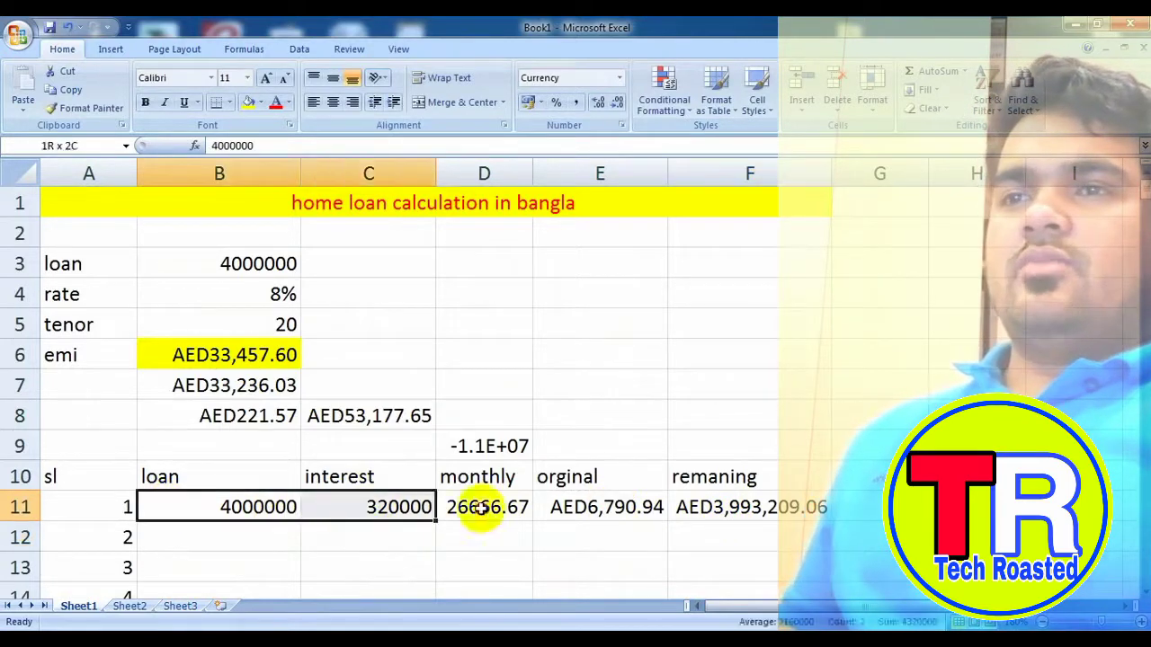
left_click(501, 532)
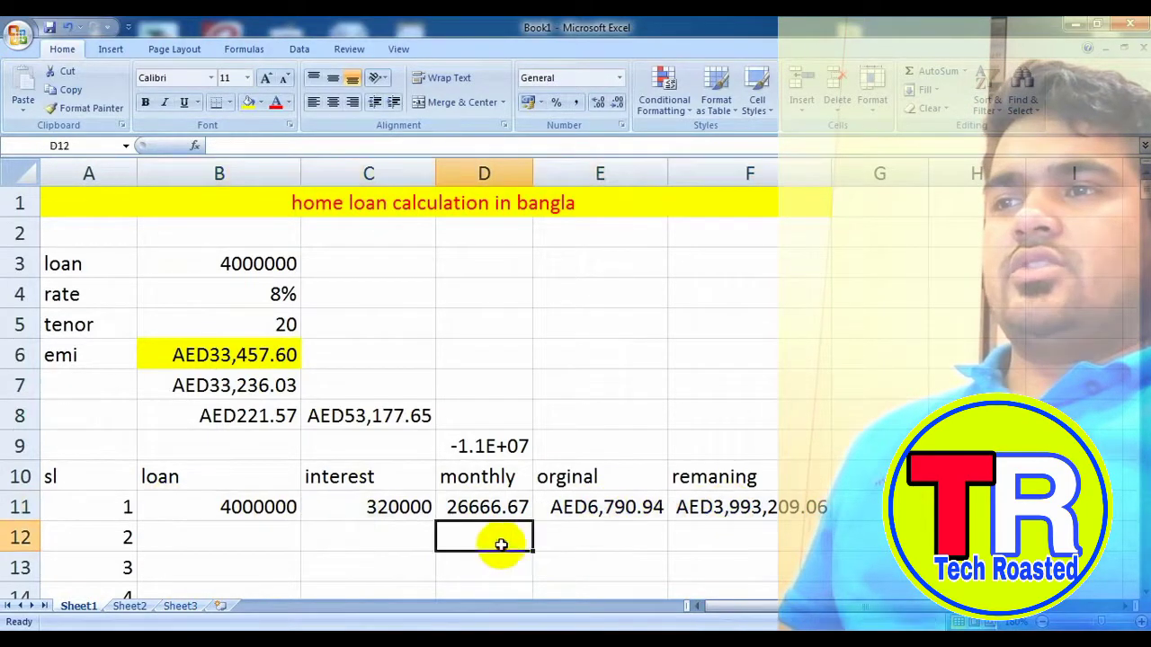
left_click(380, 506)
left_click(255, 538)
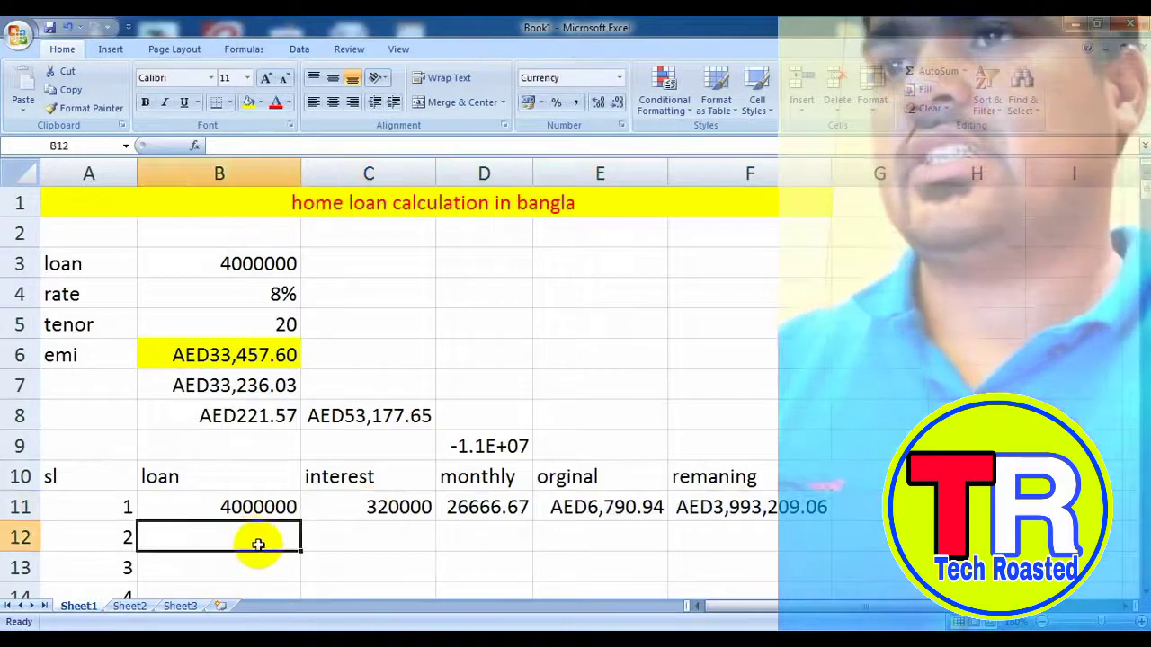
type("=")
left_click(717, 509)
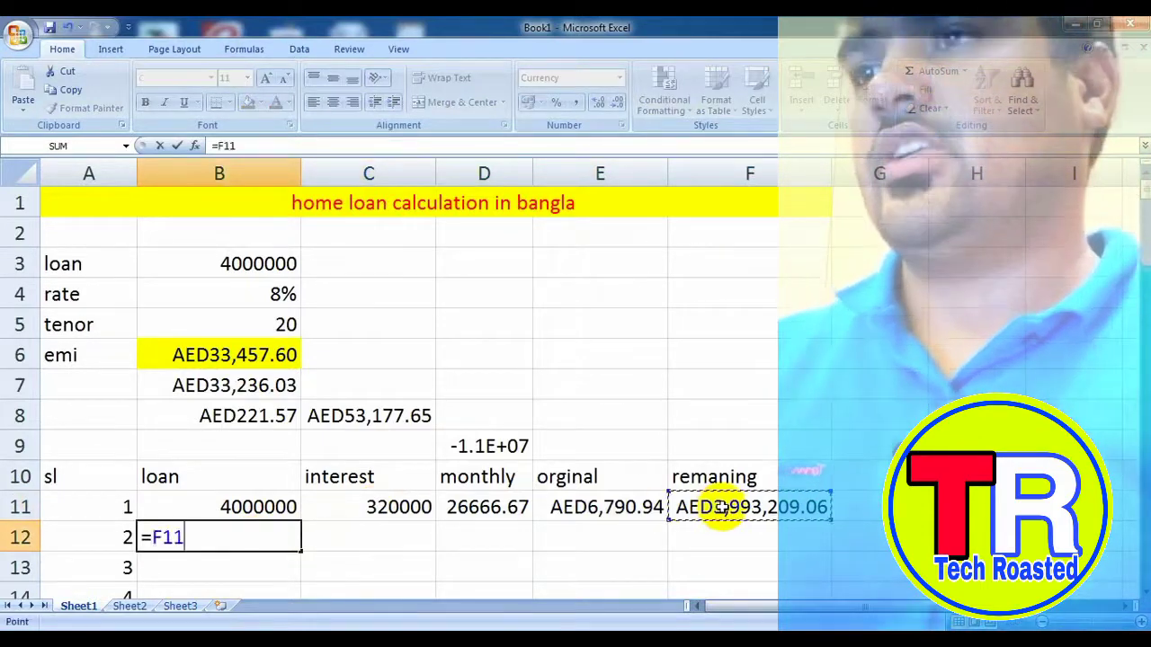
key("Return")
Test-copy C11's interest formula into C12, then clear the pasted result.
left_click(380, 537)
left_click(378, 509)
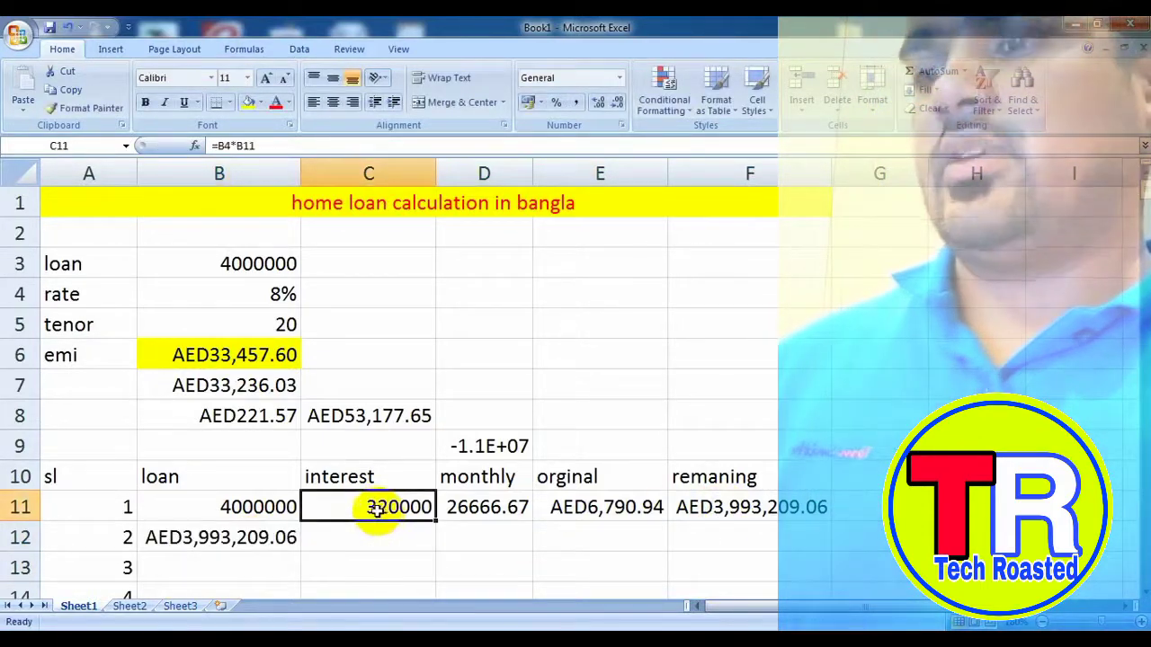
key("ctrl+c")
left_click(378, 535)
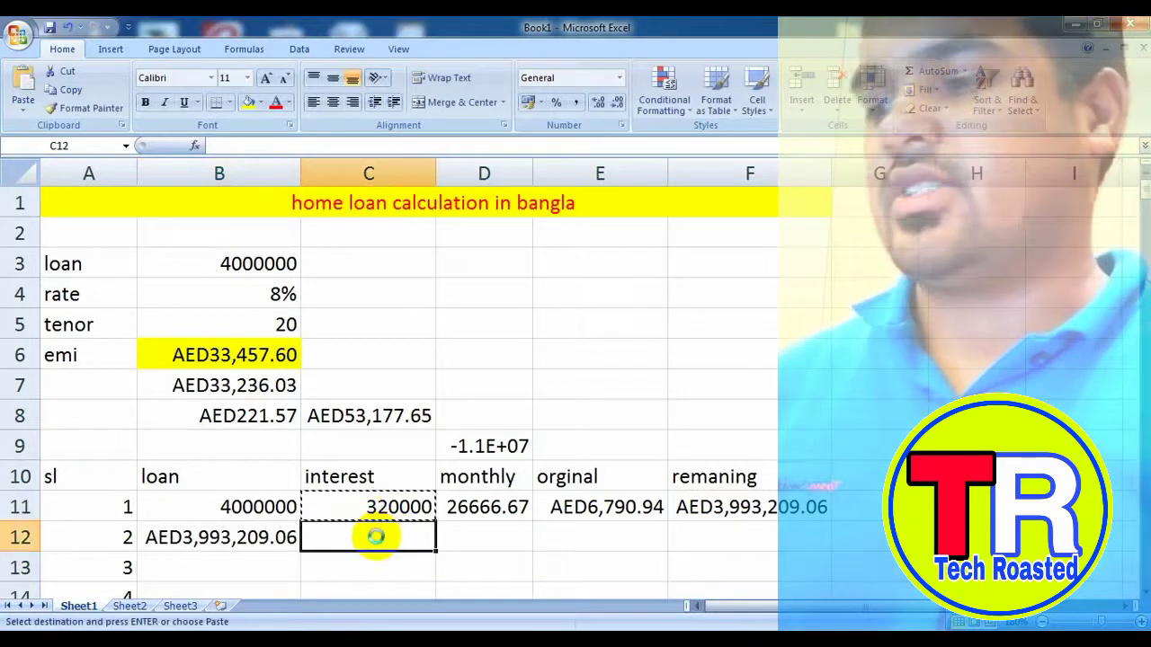
key("ctrl+v")
key("Delete")
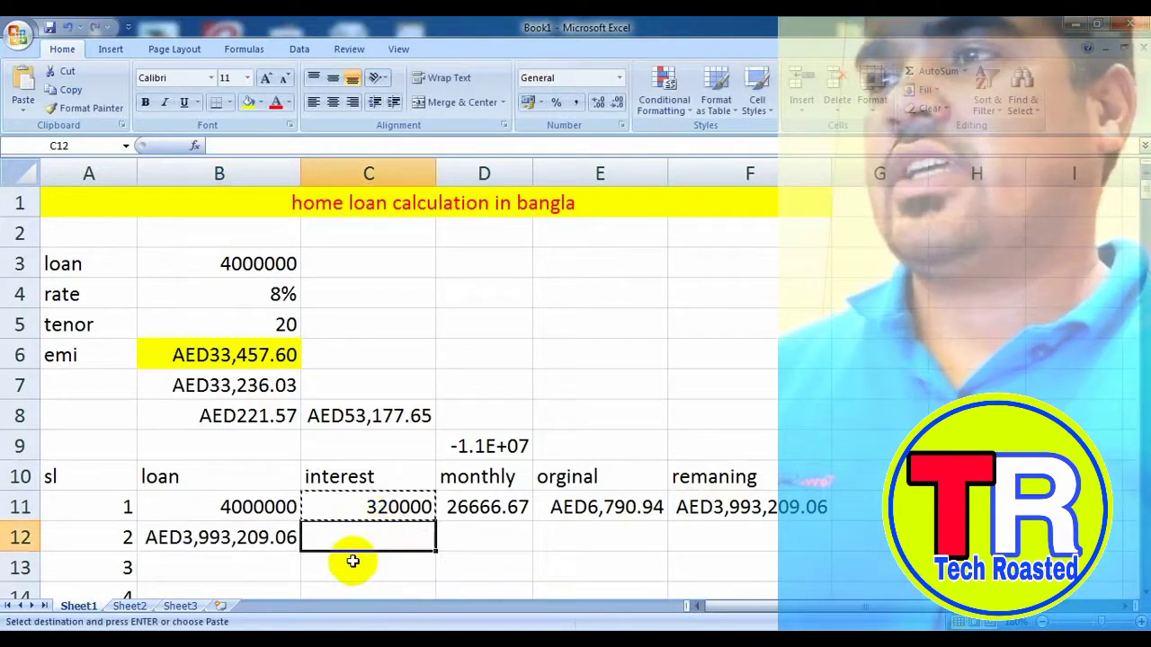
Undo an accidental move of row 11 down to C12:G12.
left_click_drag(162, 504, 692, 509)
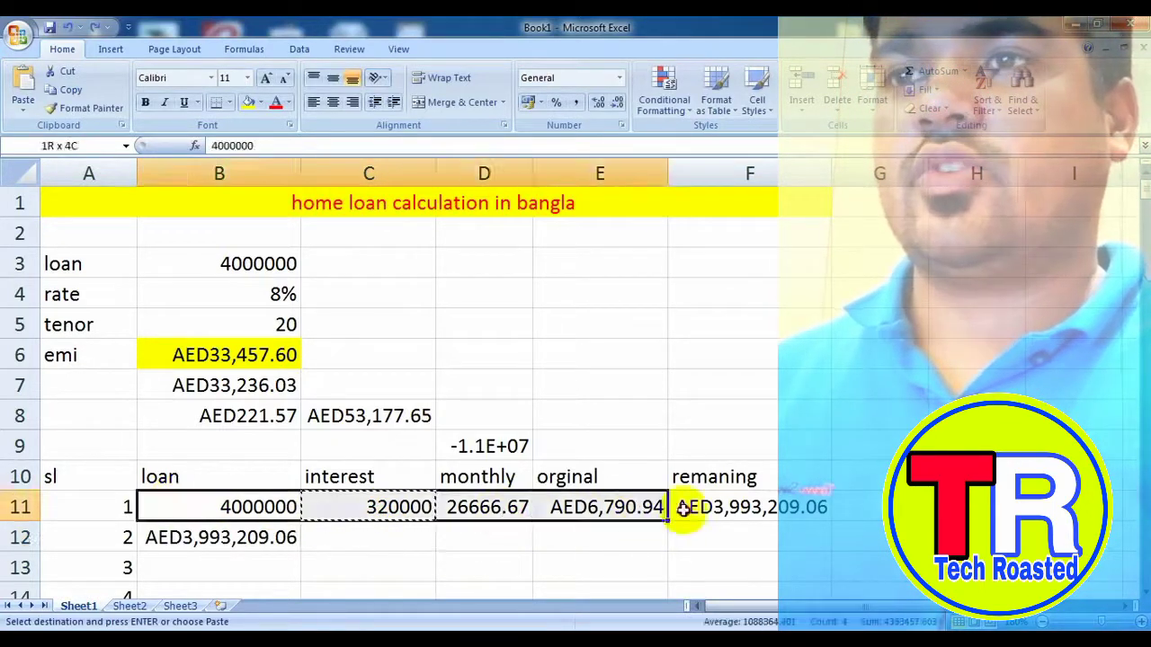
left_click_drag(831, 508, 835, 536)
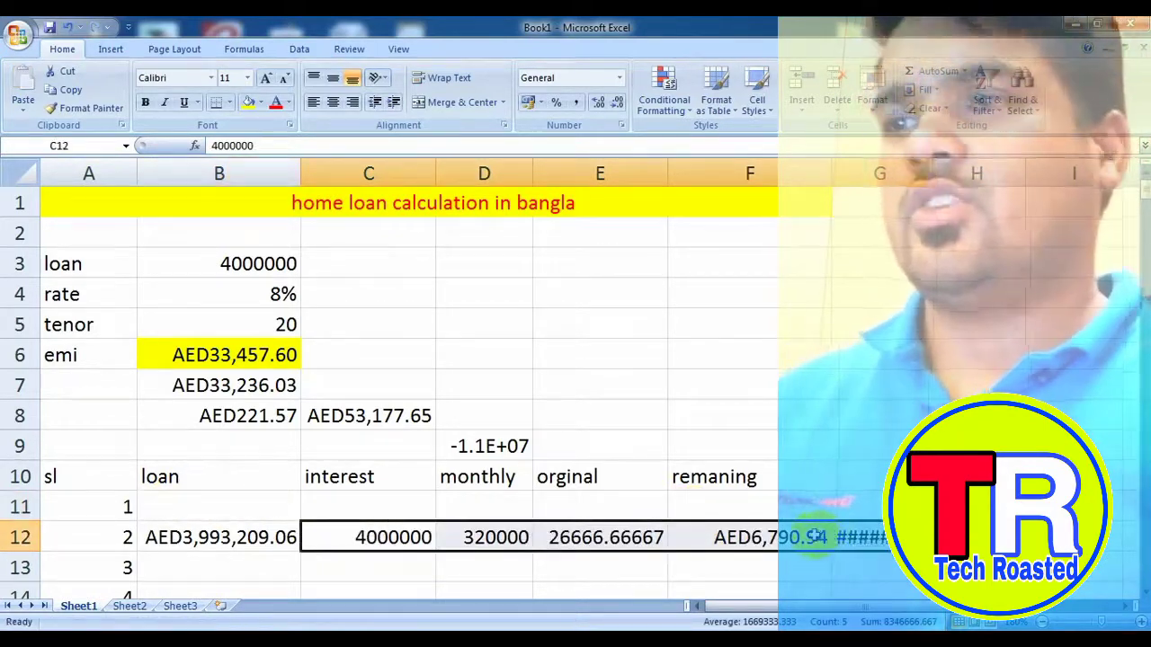
key("ctrl+z")
left_click(381, 540)
left_click(381, 506)
Change C11's interest formula to =$B$4*B11 and copy it into C12, giving 319456.7251.
double_click(384, 506)
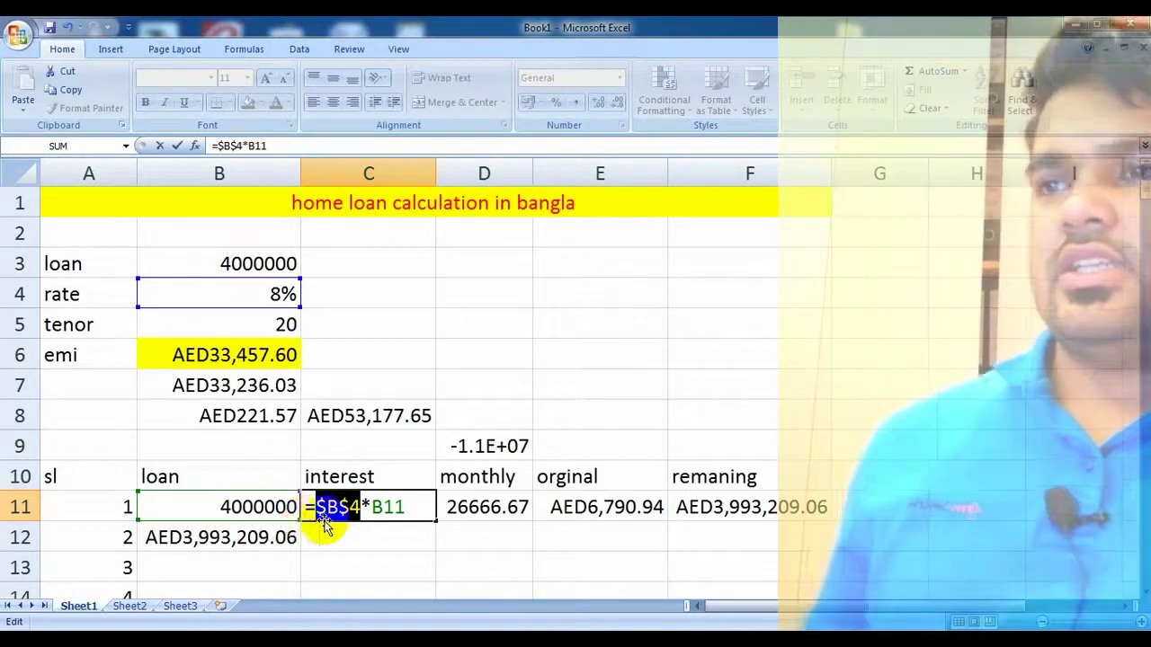
key("Return")
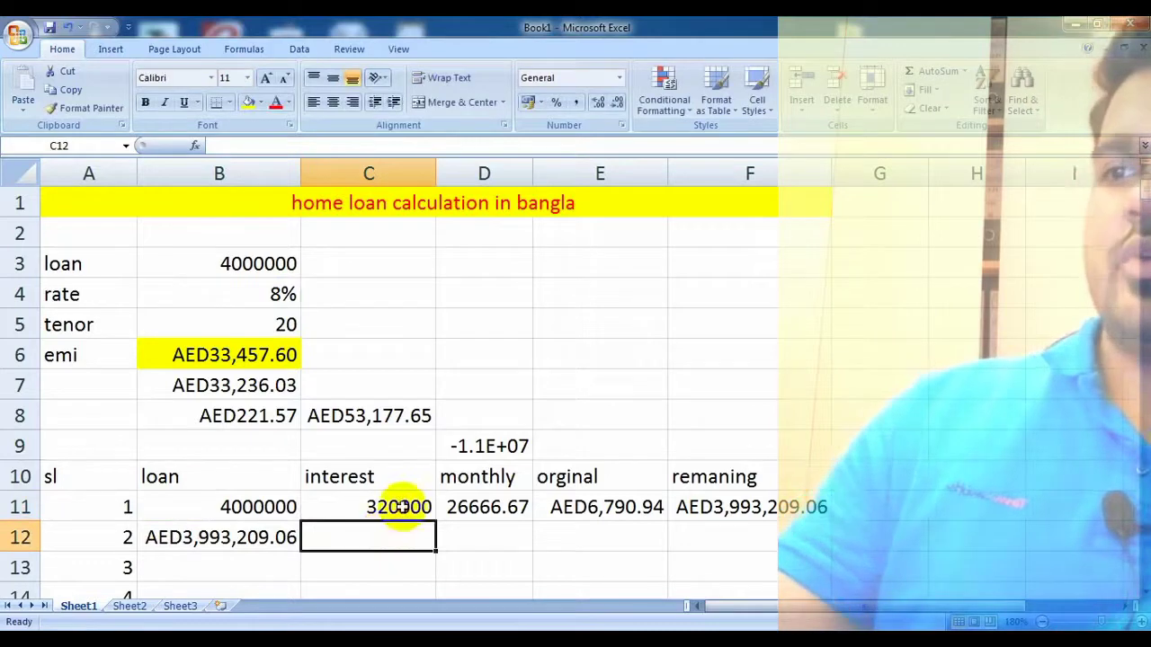
left_click(400, 507)
key("ctrl+c")
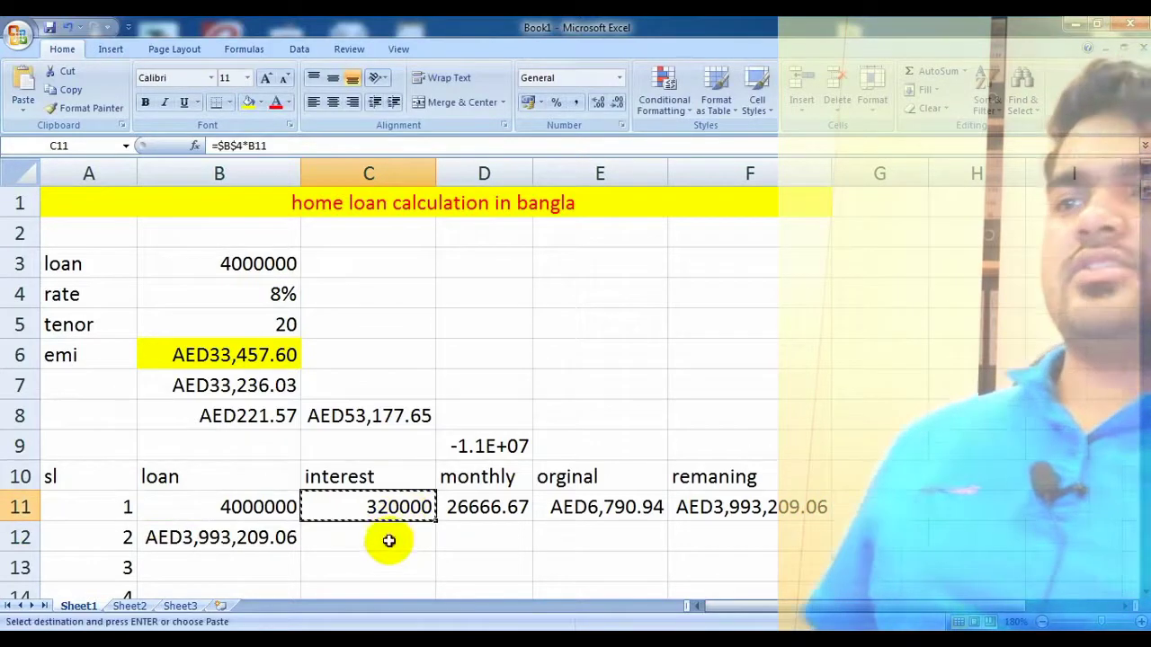
left_click(388, 537)
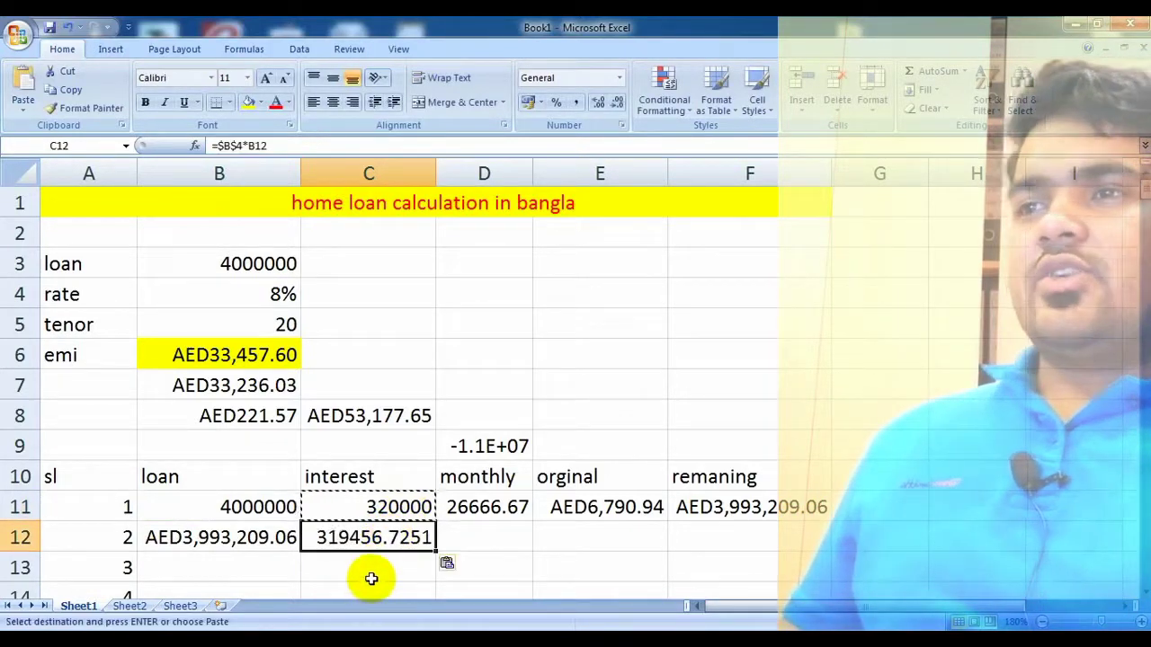